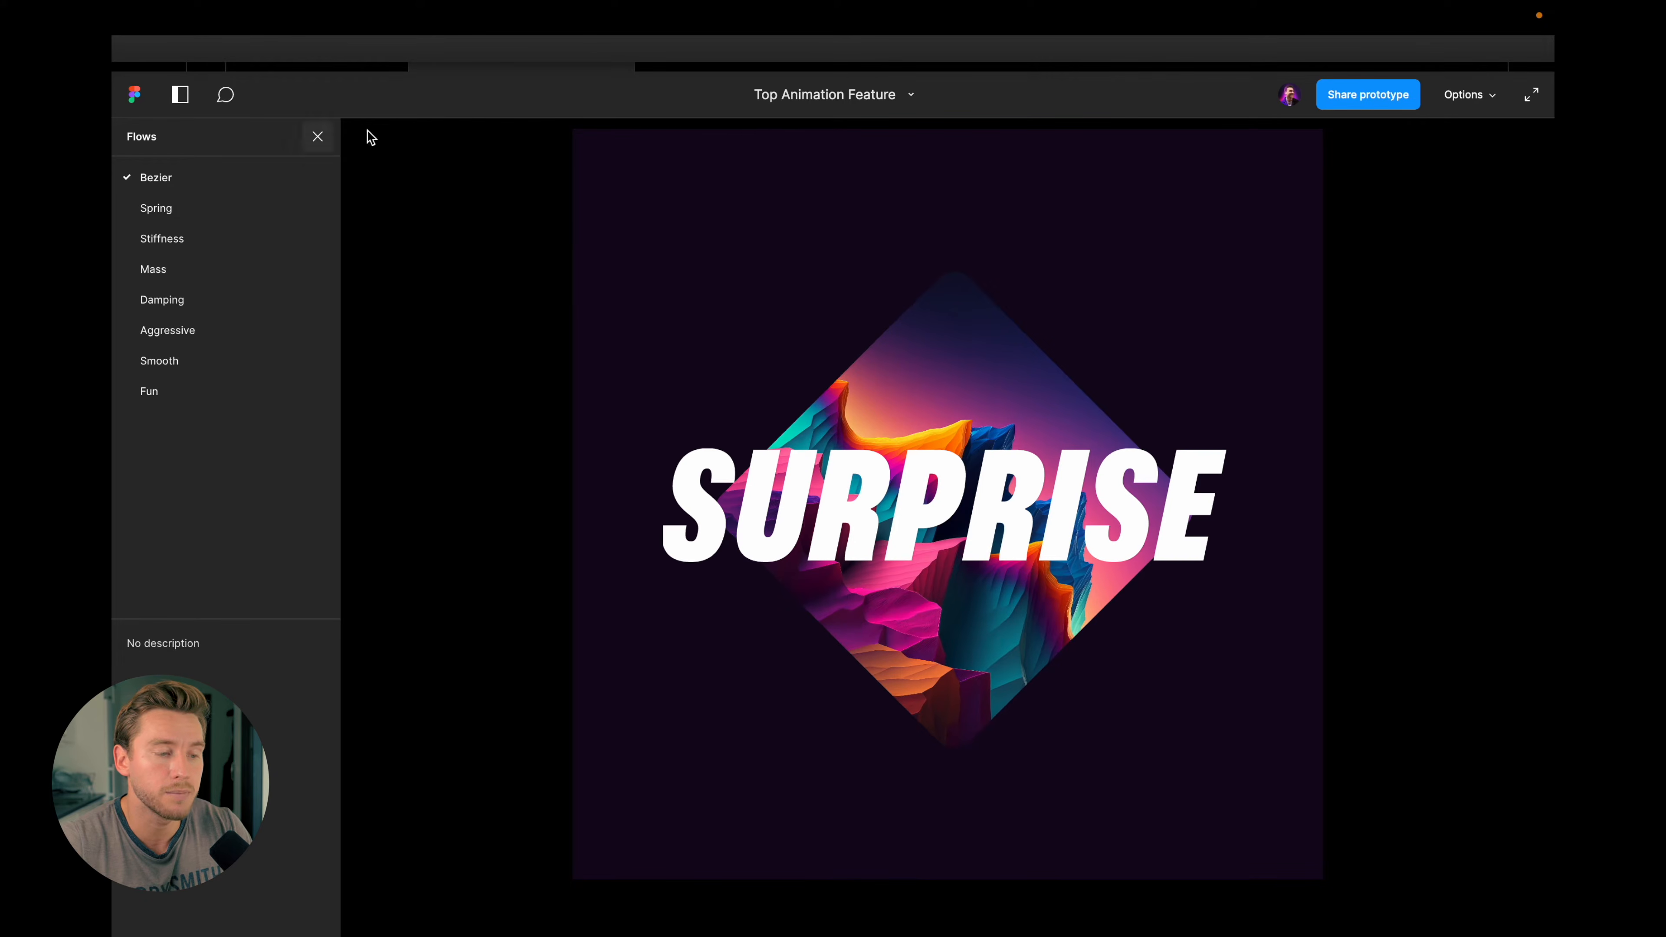
- Return from the prototype preview to the design file and review the Bezier pros and cons and the Spring animations introduction
click(344, 54)
click(781, 466)
scroll(784, 539, down, 3)
ctrl+scroll(787, 544, up, 2)
scroll(788, 545, down, 3)
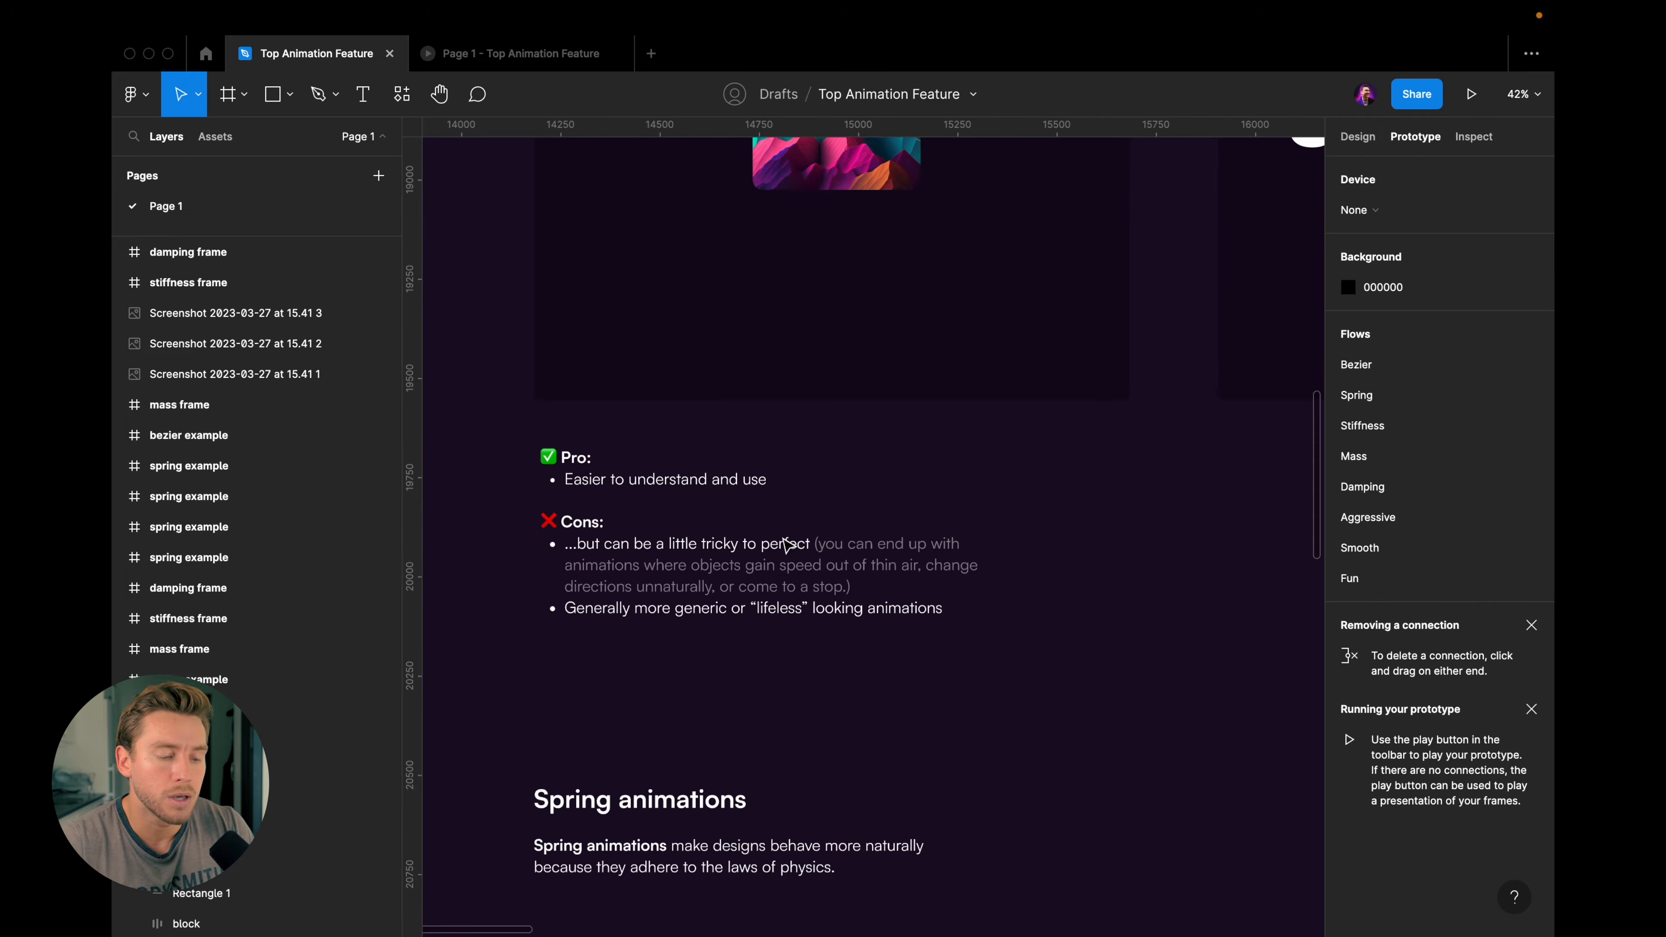
scroll(787, 545, up, 5)
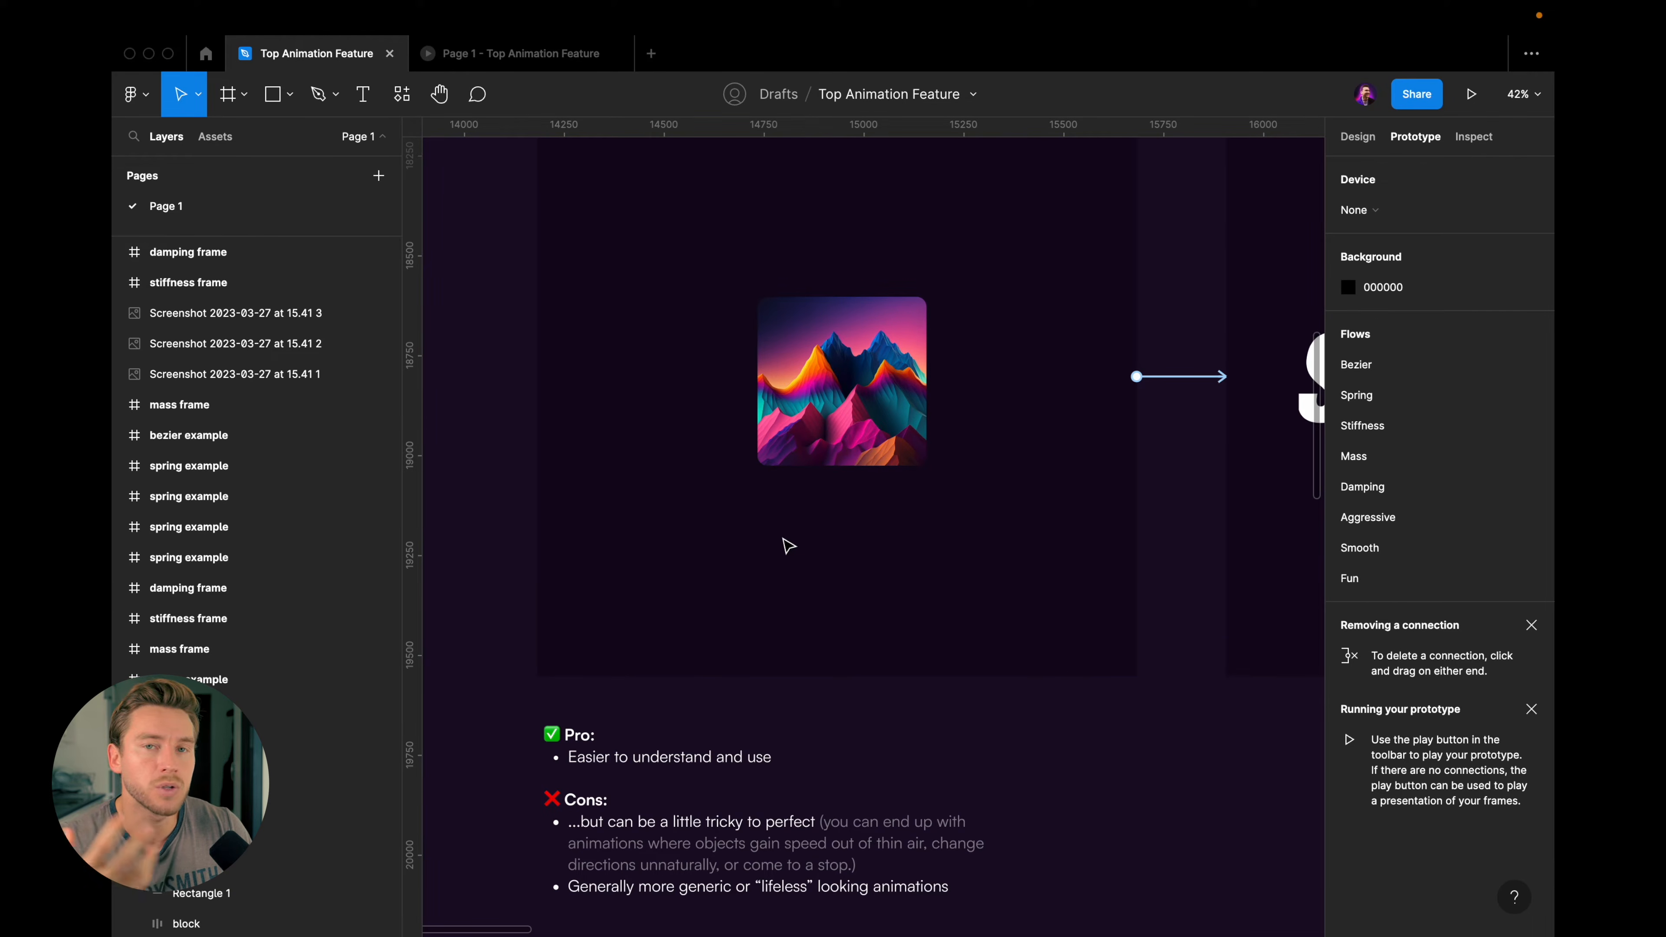
ctrl+scroll(789, 545, up, 1)
scroll(788, 545, down, 1)
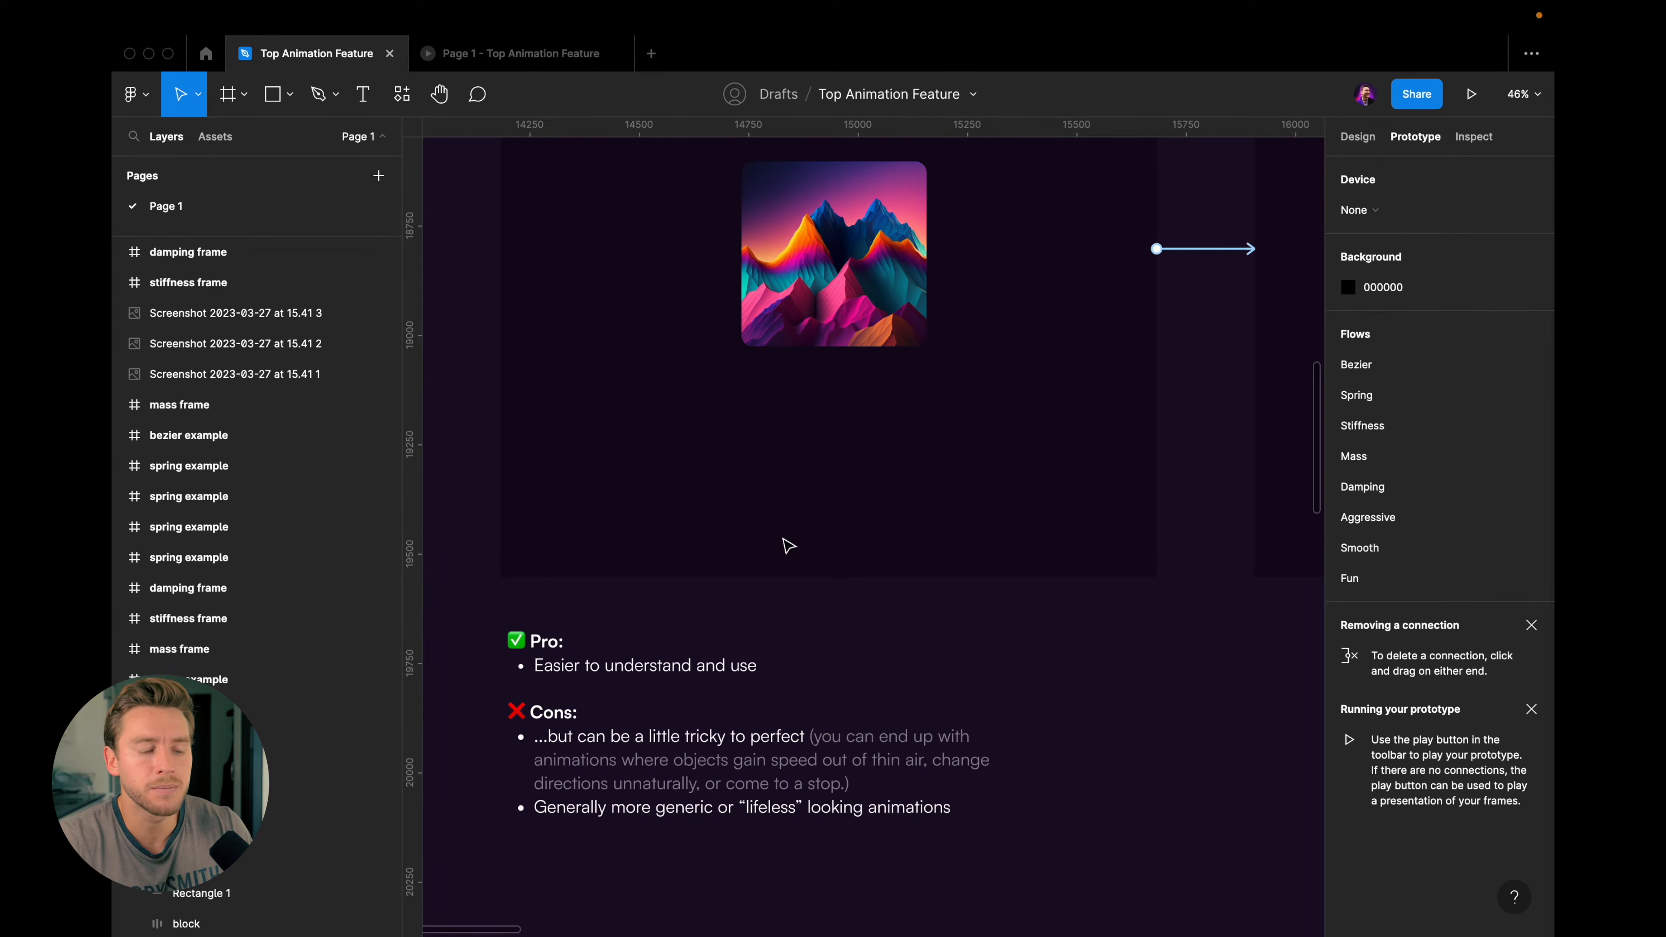
scroll(789, 546, down, 2)
key(ctrl+backslash)
scroll(791, 552, down, 10)
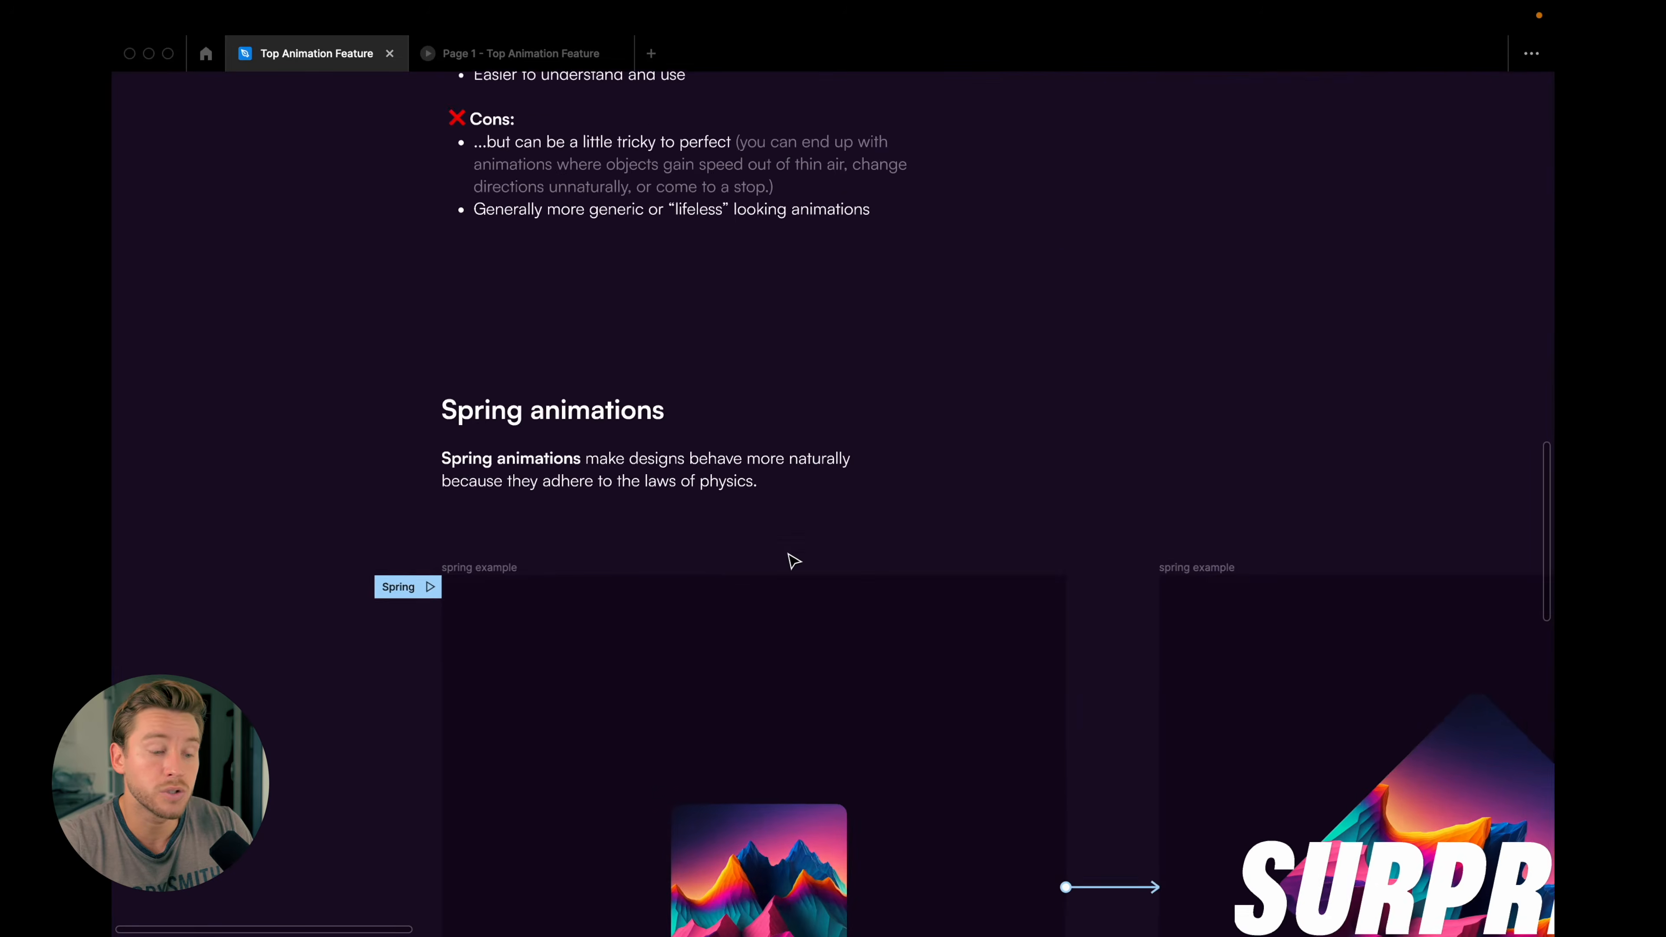
scroll(790, 558, down, 8)
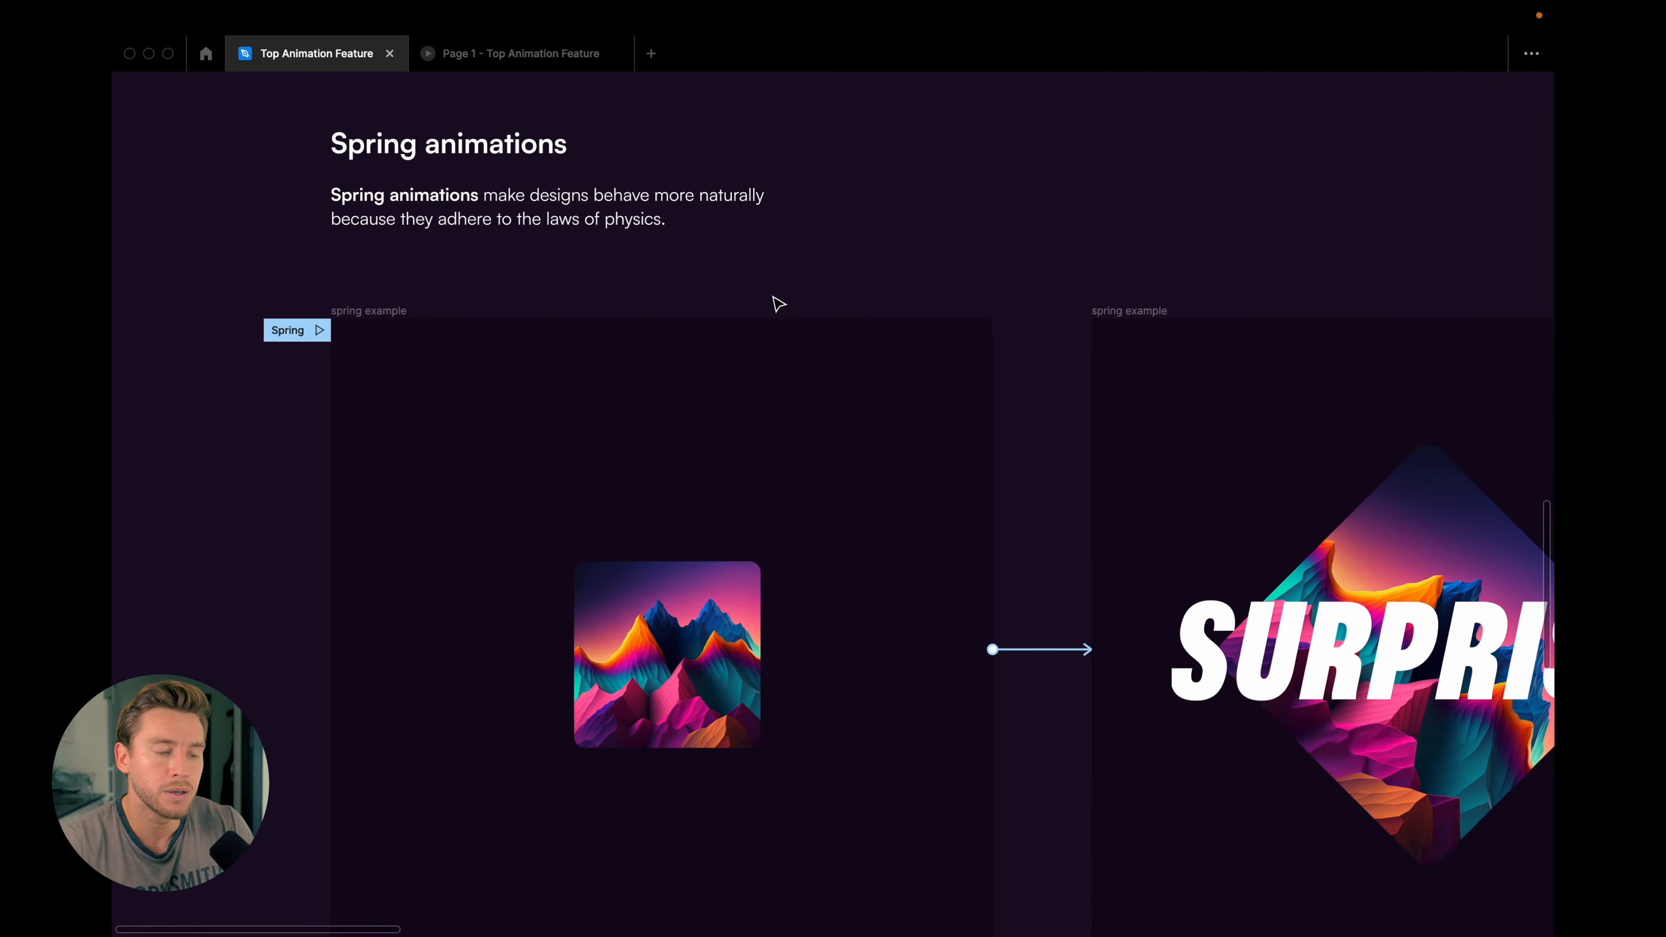
- Open the interaction details of the connection between the spring example frames and select Custom spring as the easing
key(ctrl+backslash)
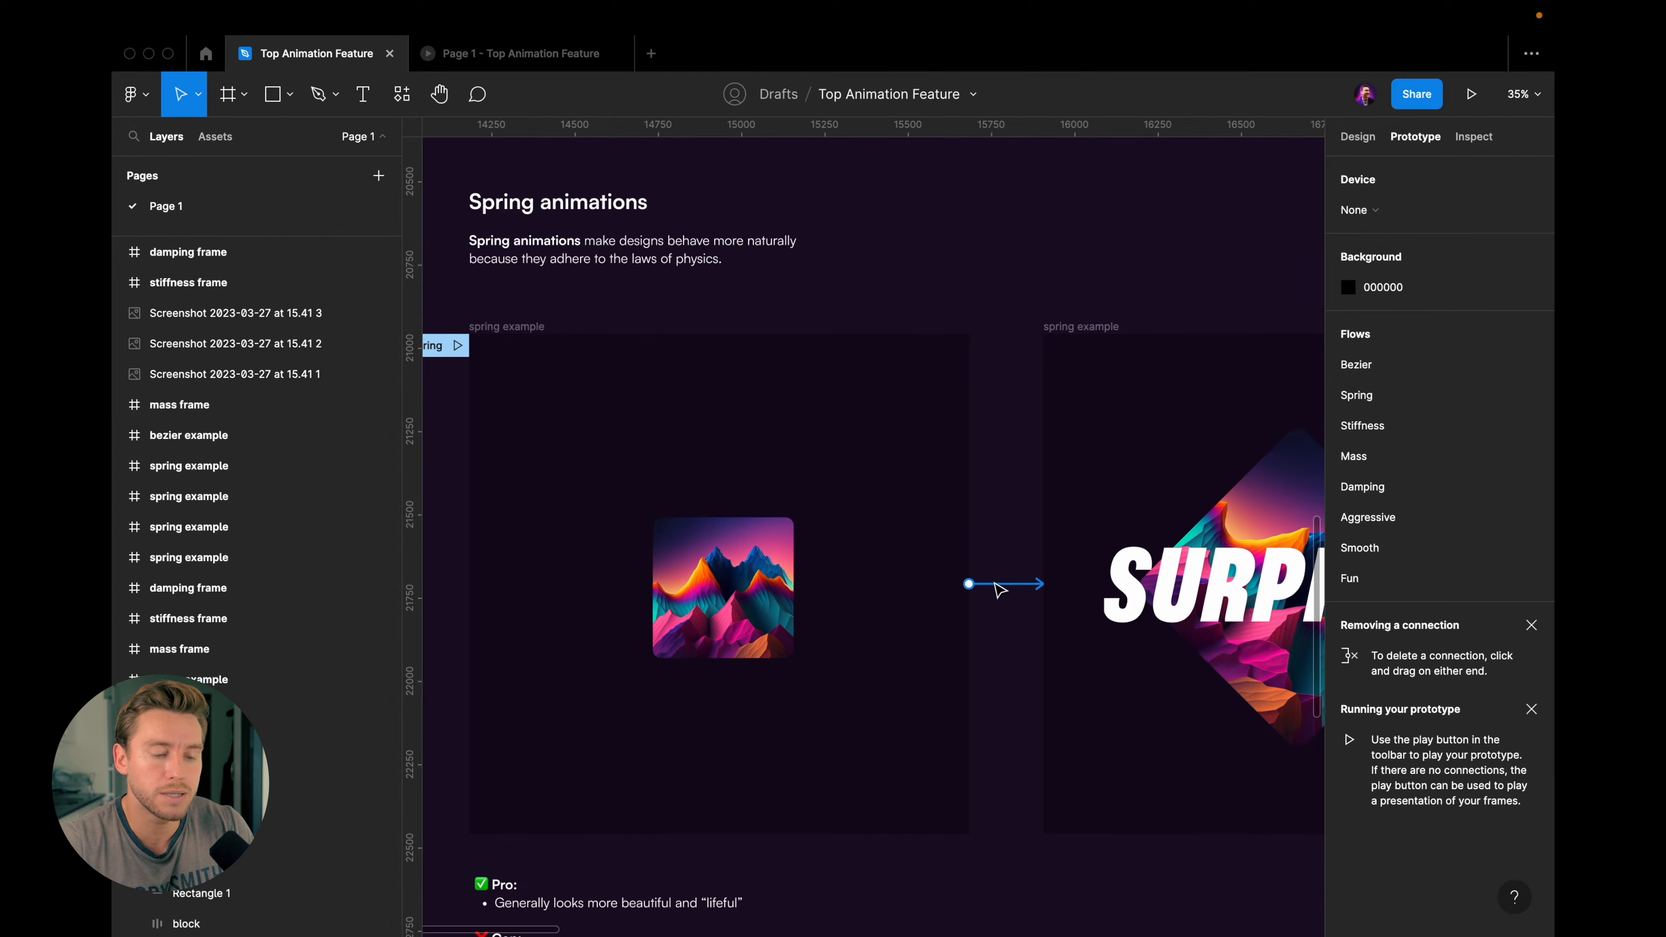
click(996, 583)
scroll(1215, 584, down, 3)
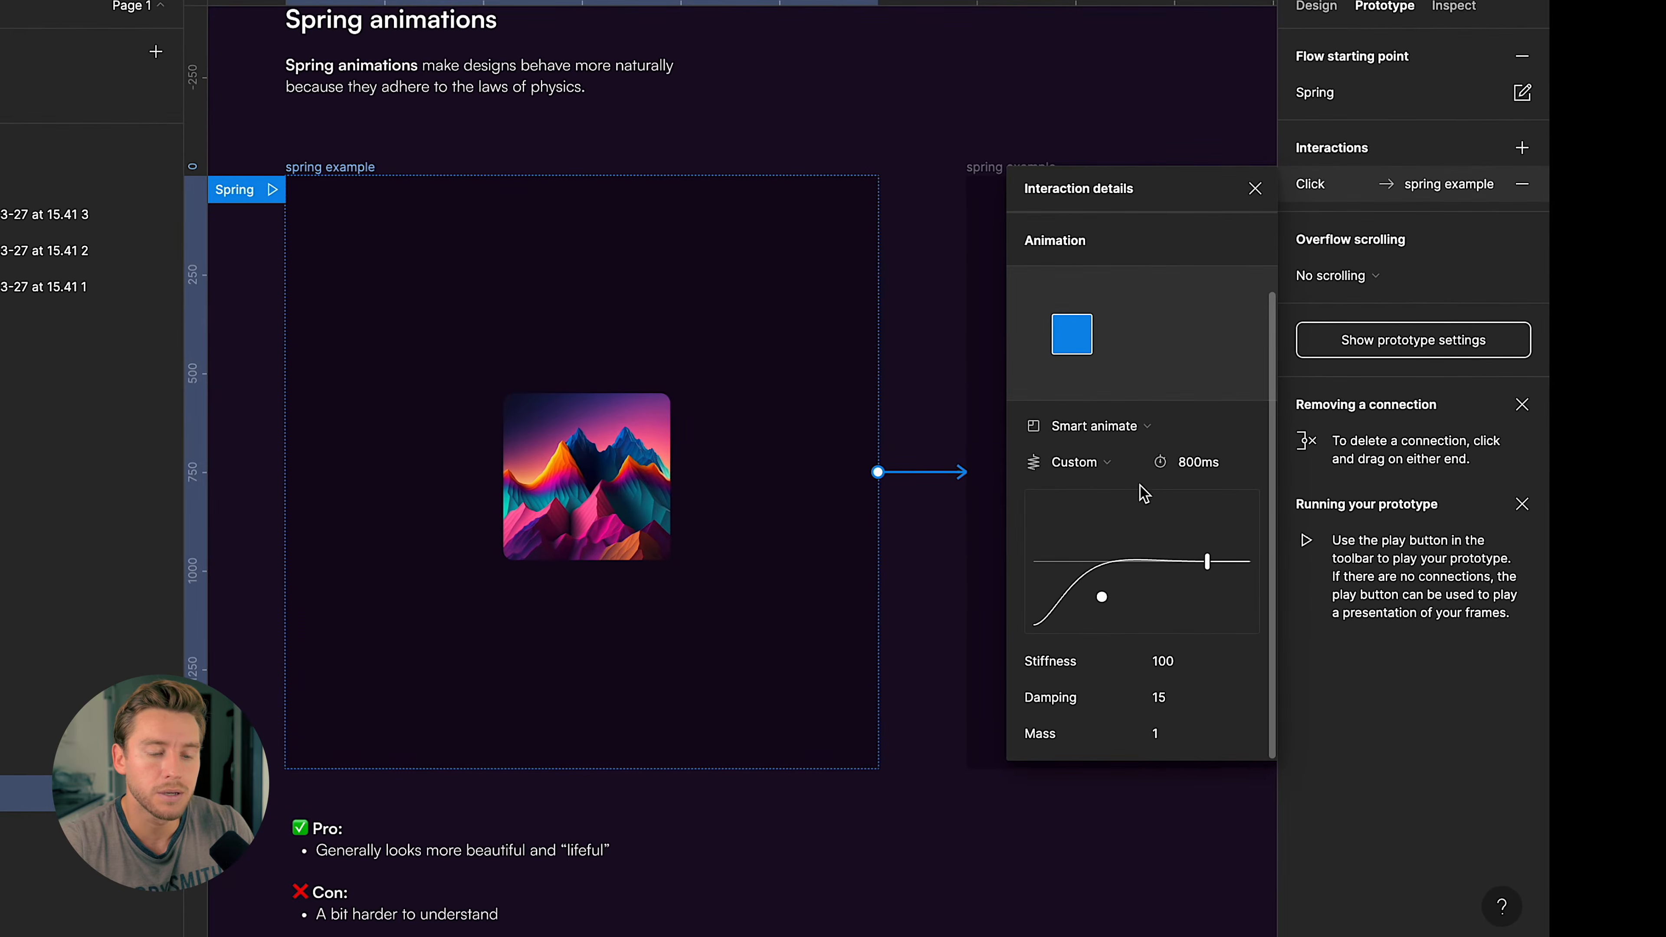
click(1079, 467)
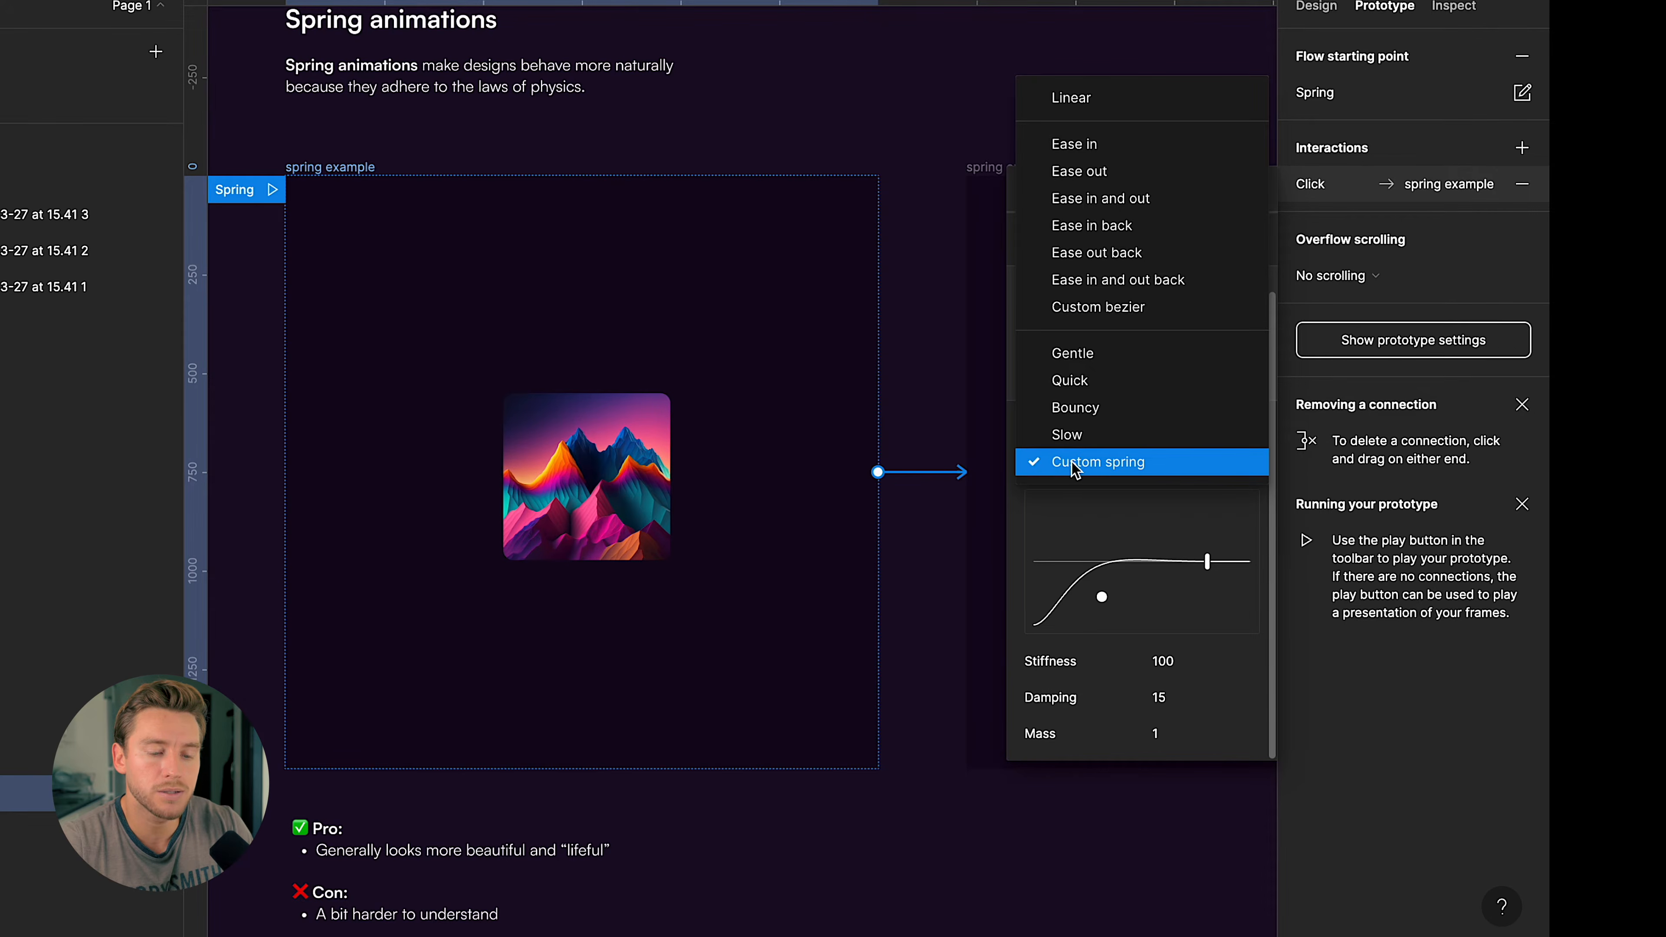
click(1036, 471)
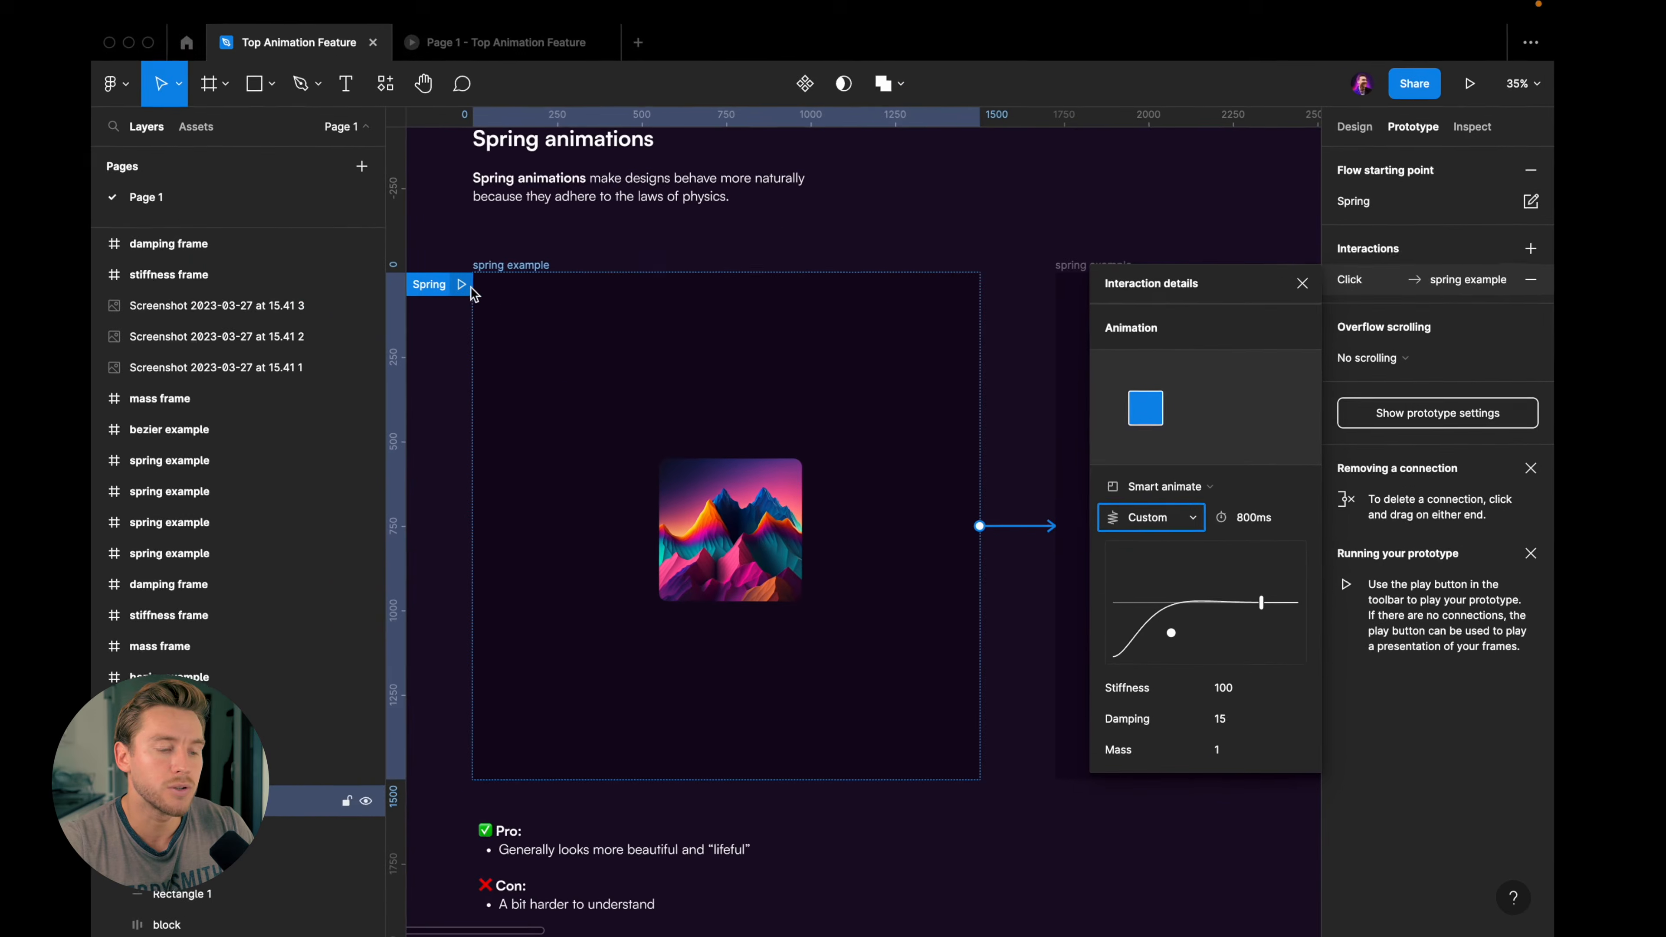
- Play the Spring flow in the prototype preview and trigger its transition repeatedly
click(272, 189)
key(z)
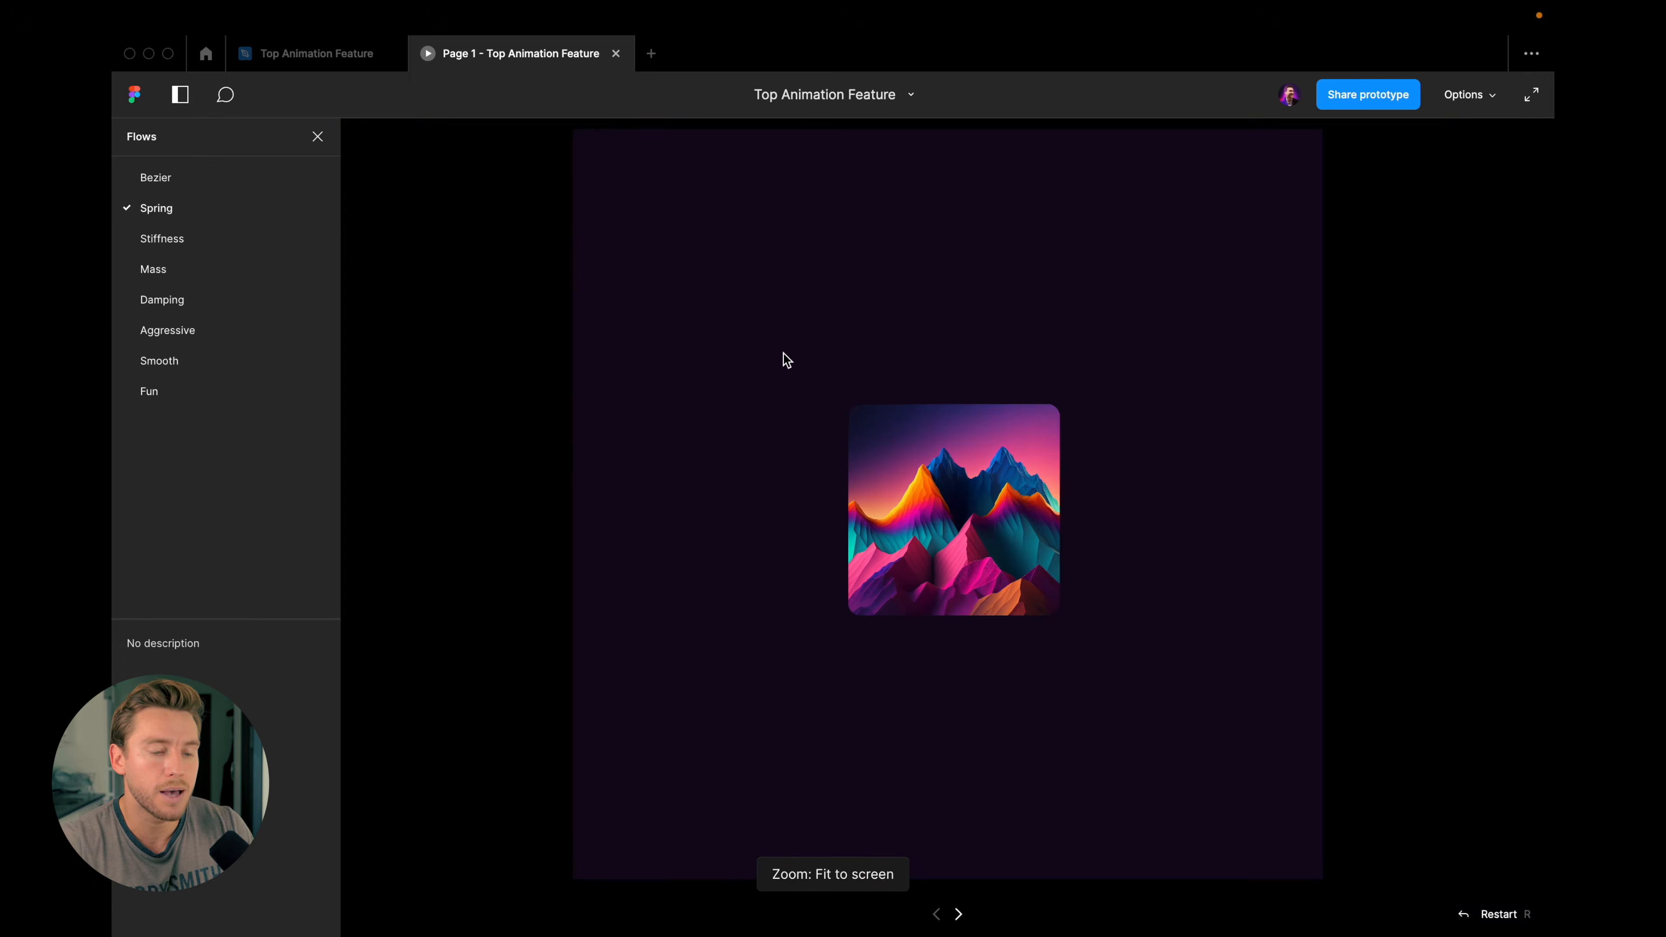
click(911, 364)
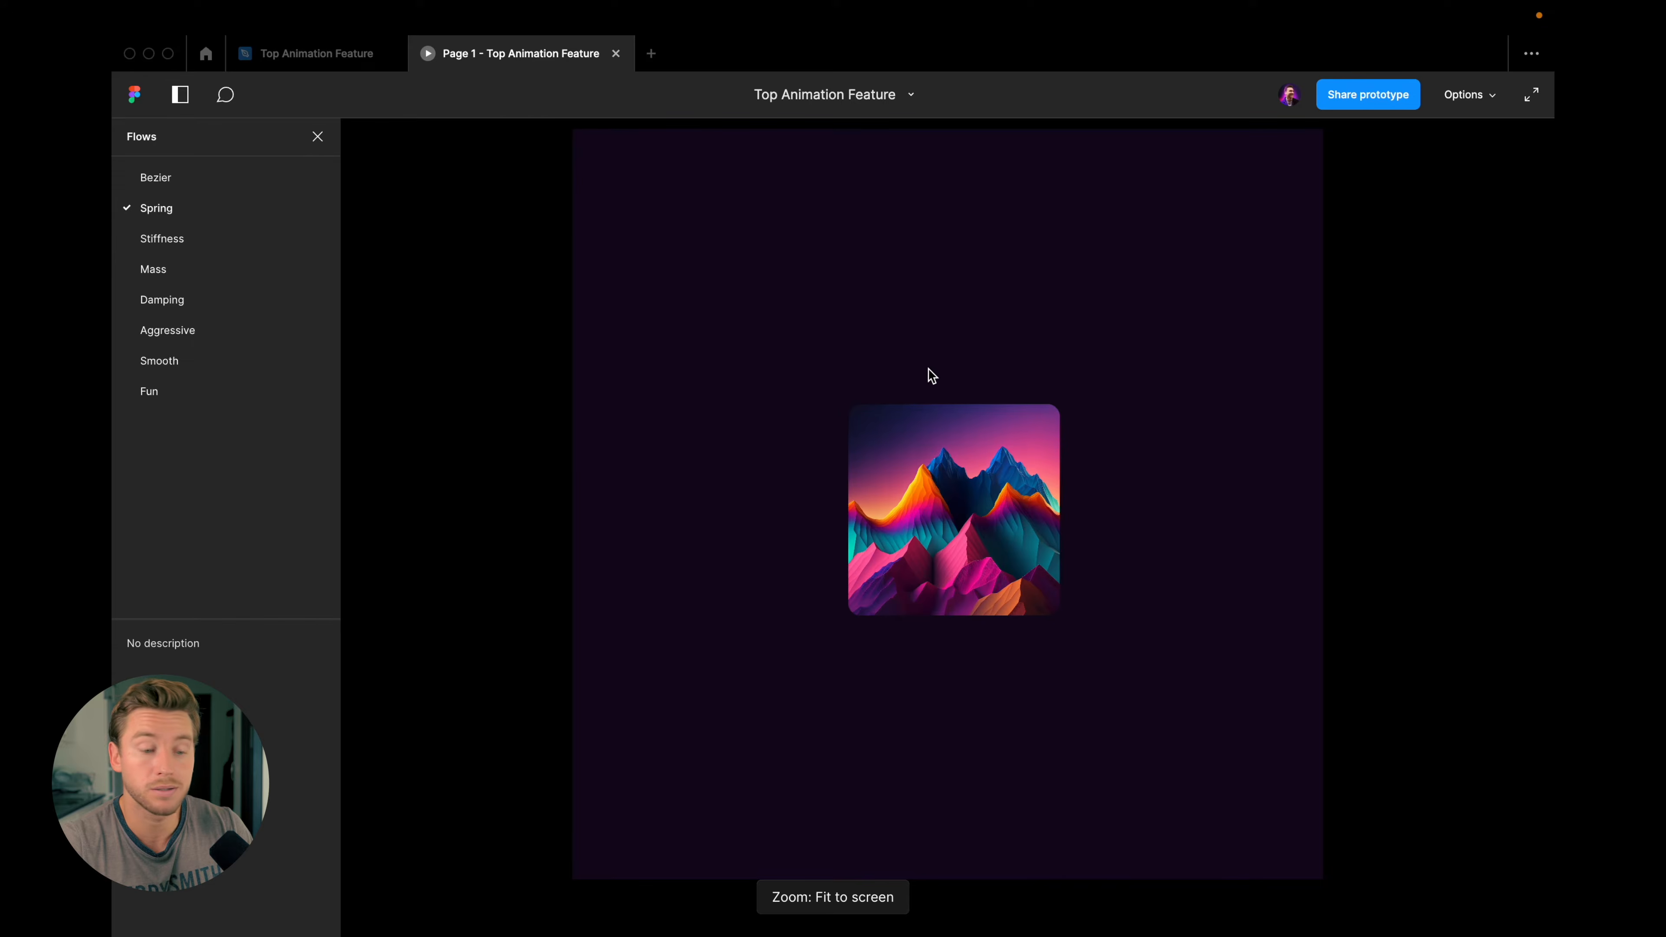
click(929, 373)
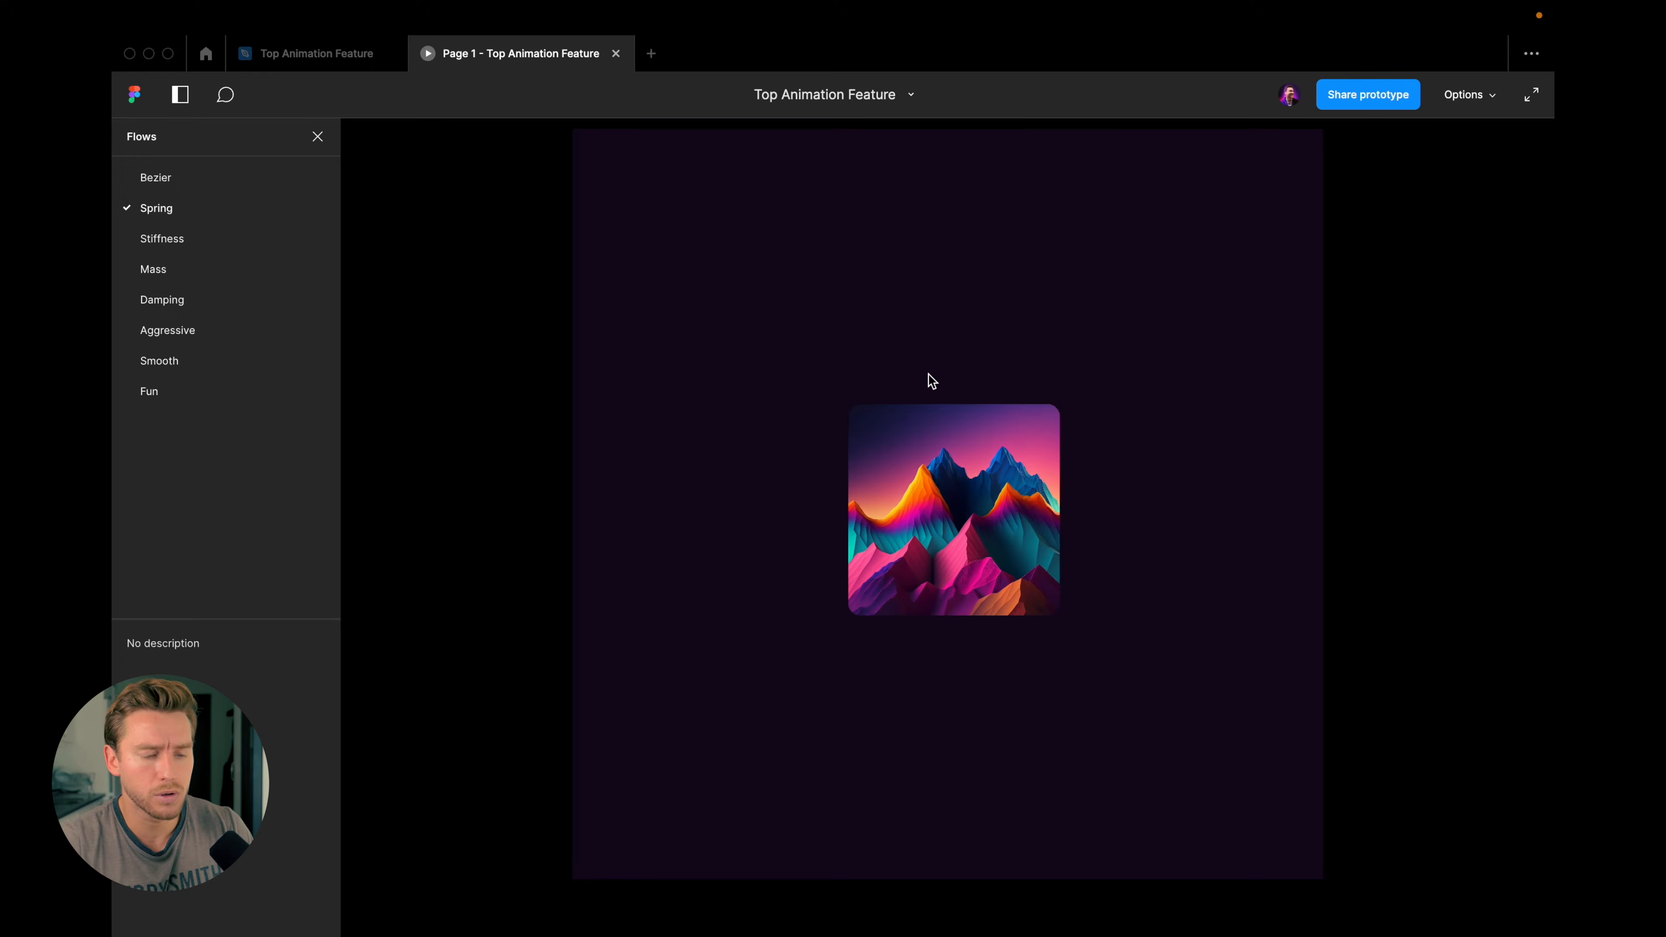
click(929, 374)
- Return to the design file and review the Stiffness notes in the Custom Spring Animations 101 section
click(354, 56)
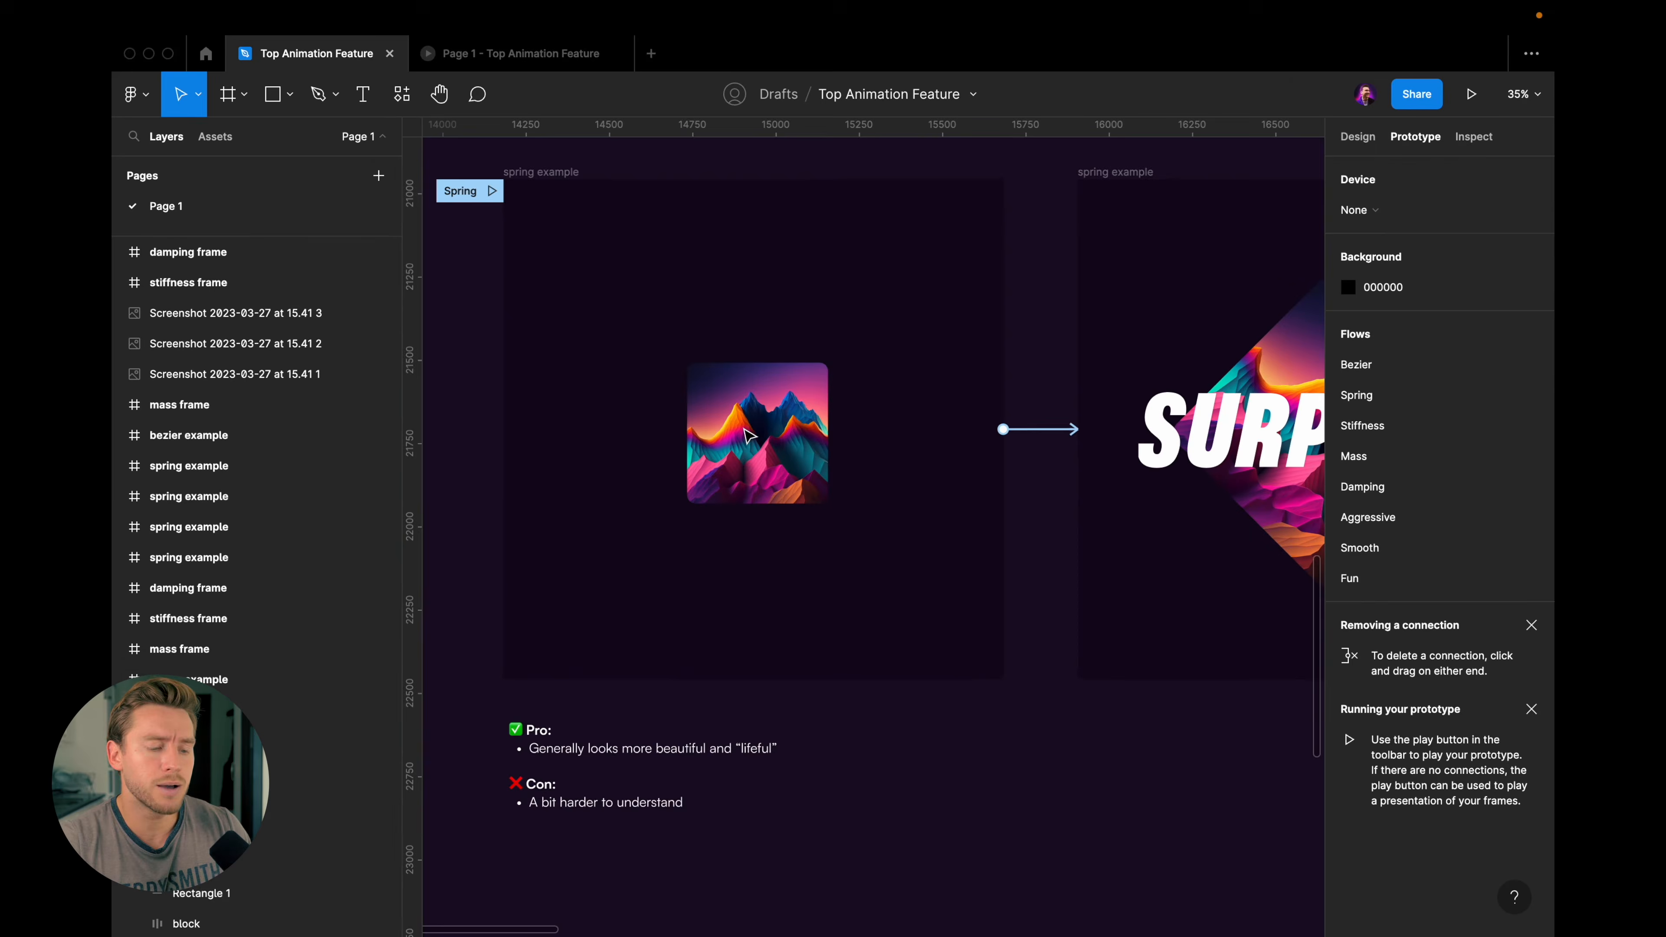
click(736, 528)
key(ctrl+backslash)
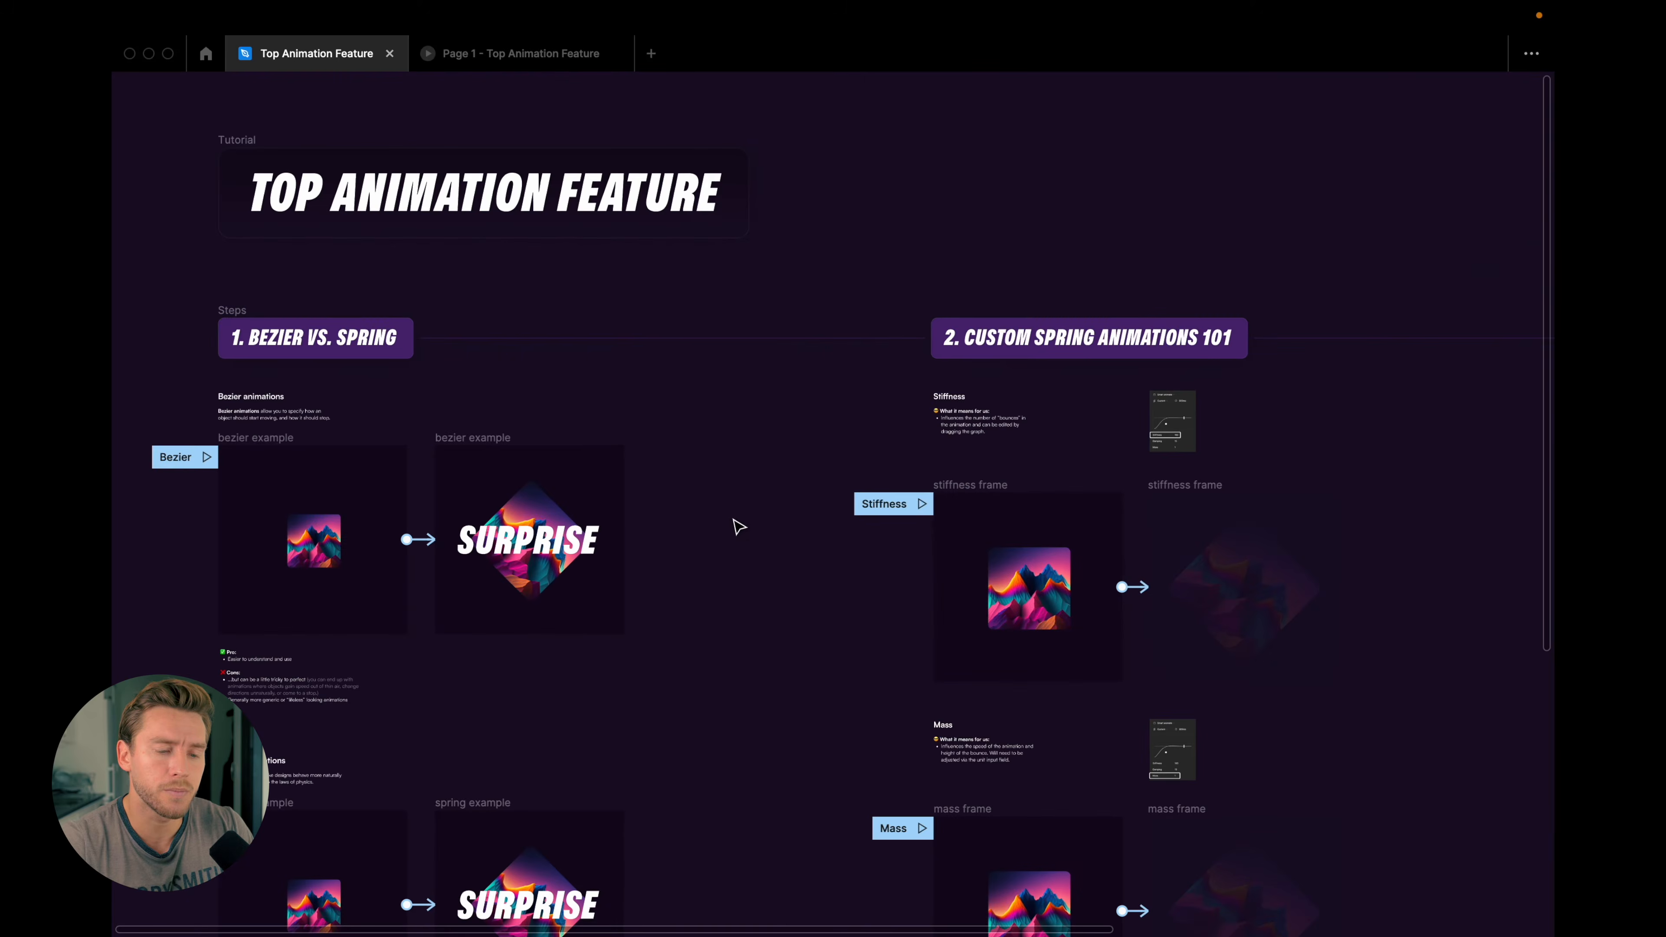
scroll(918, 506, up, 10)
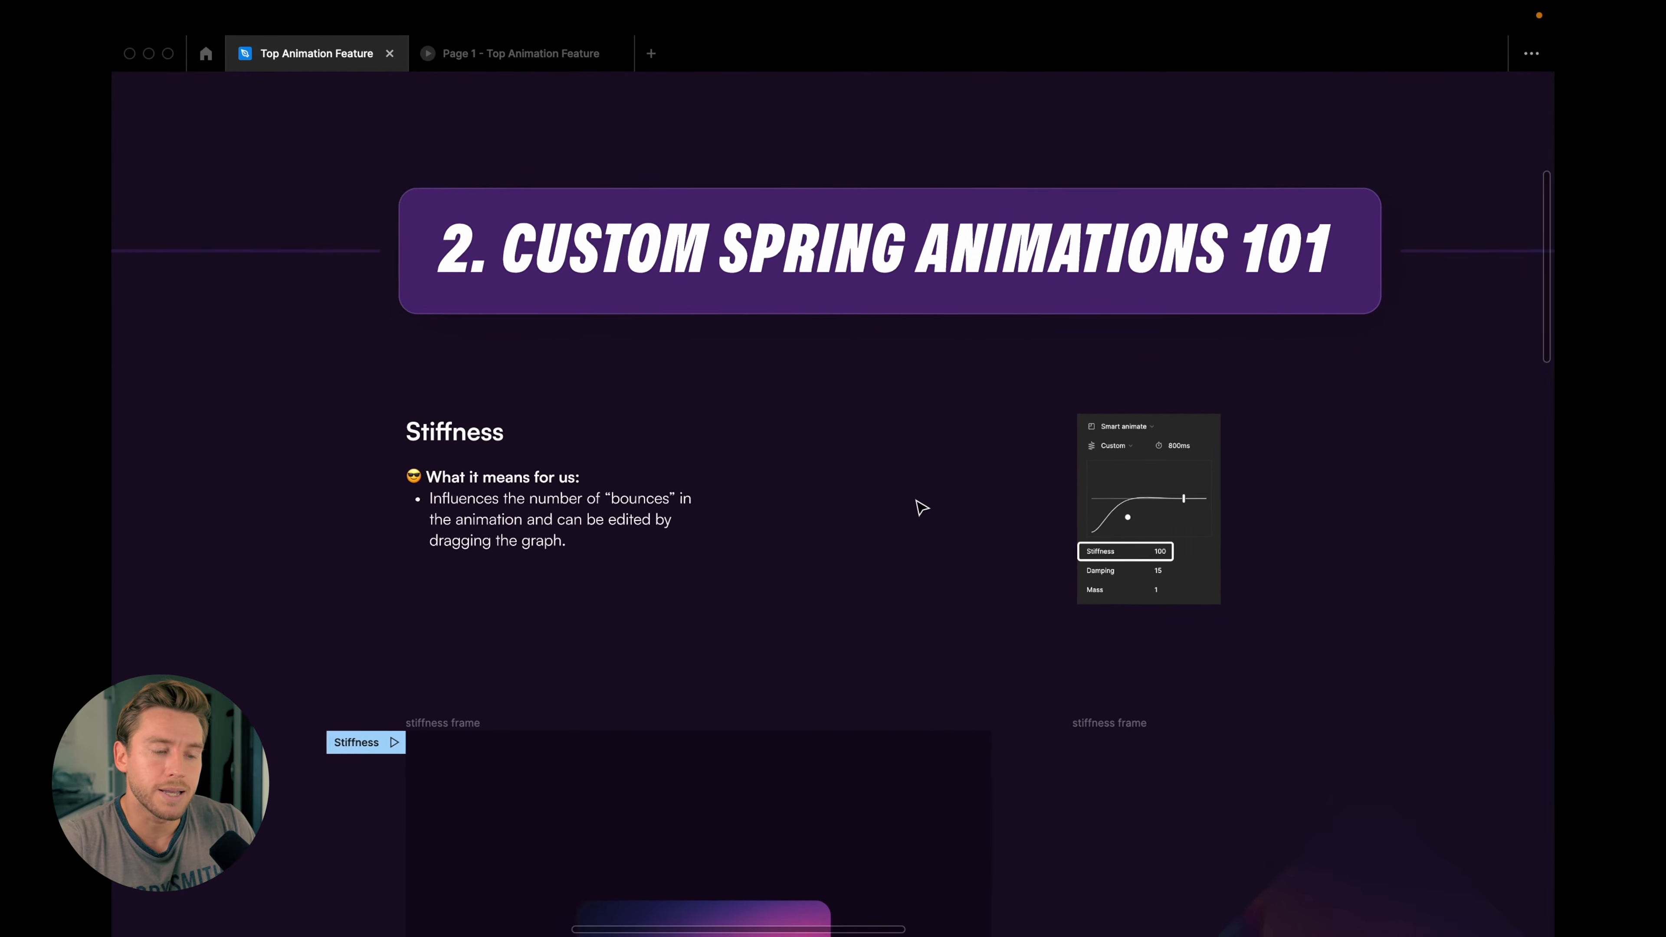
scroll(918, 507, right, 1)
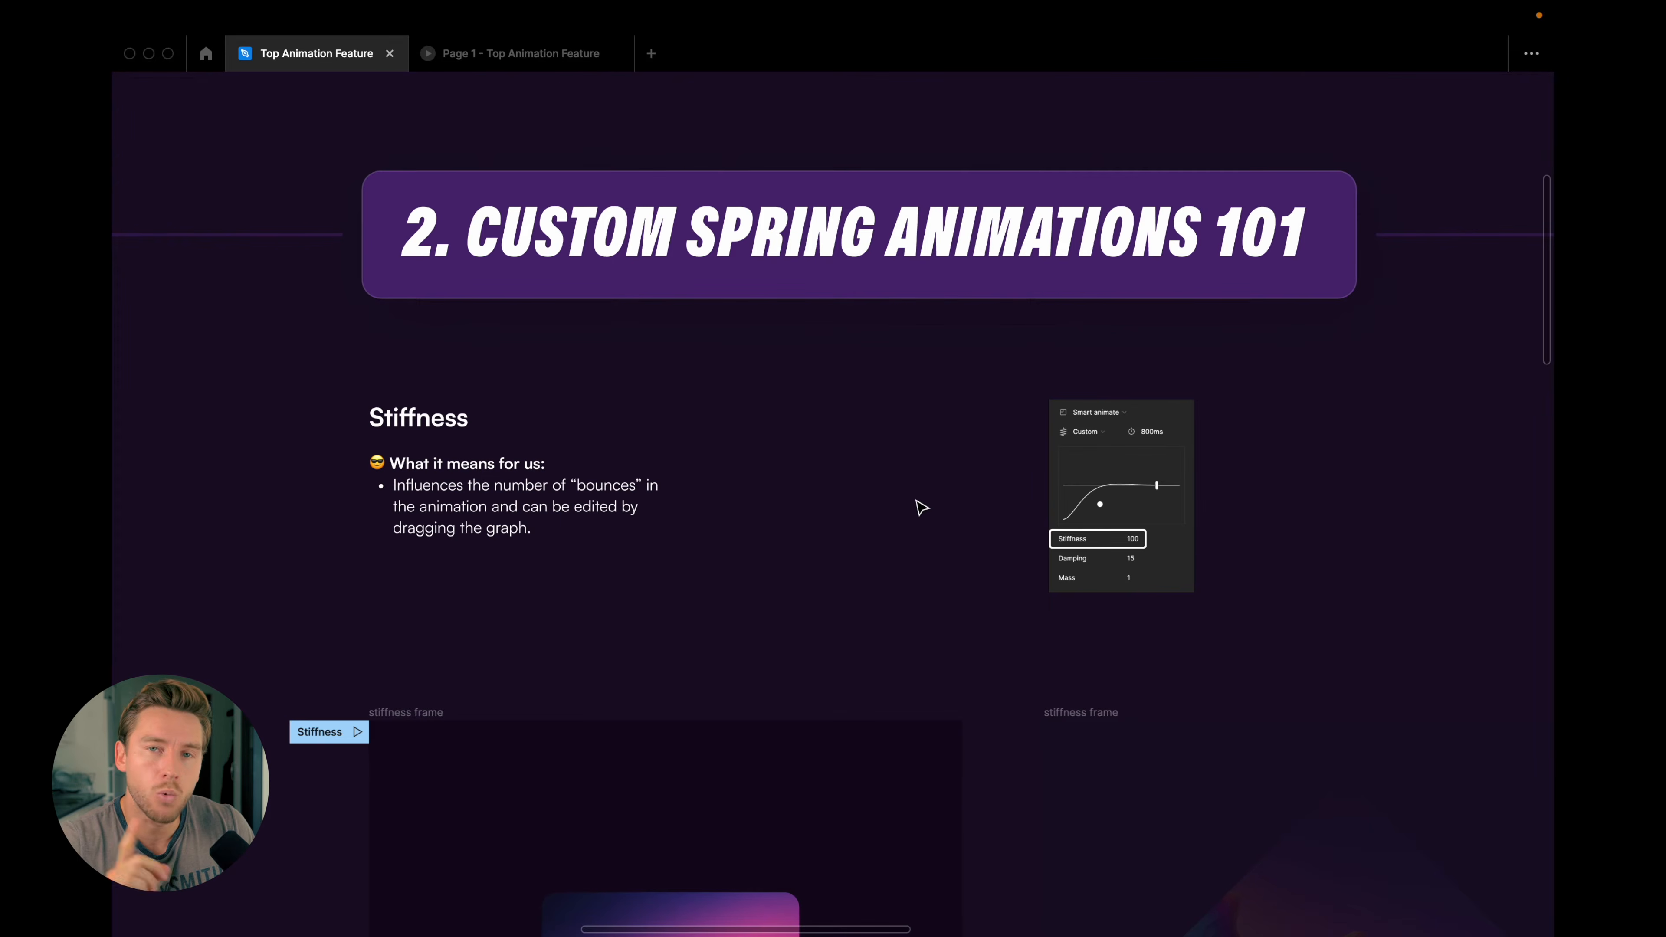
scroll(922, 507, up, 1)
scroll(922, 507, up, 2)
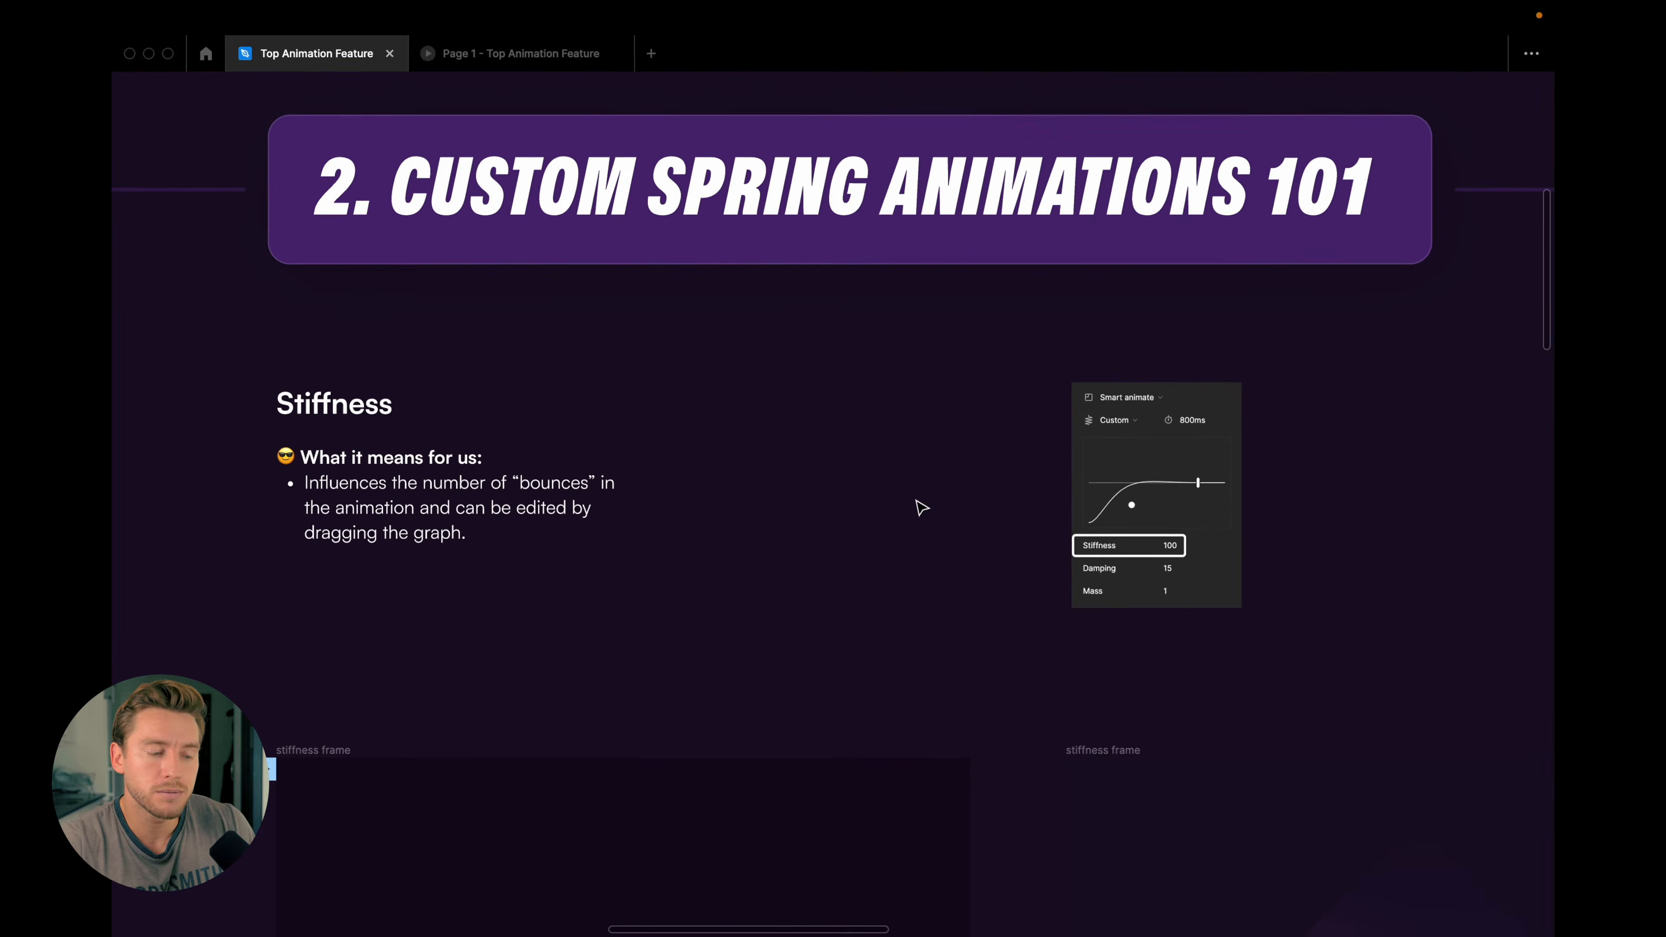
scroll(922, 507, right, 1)
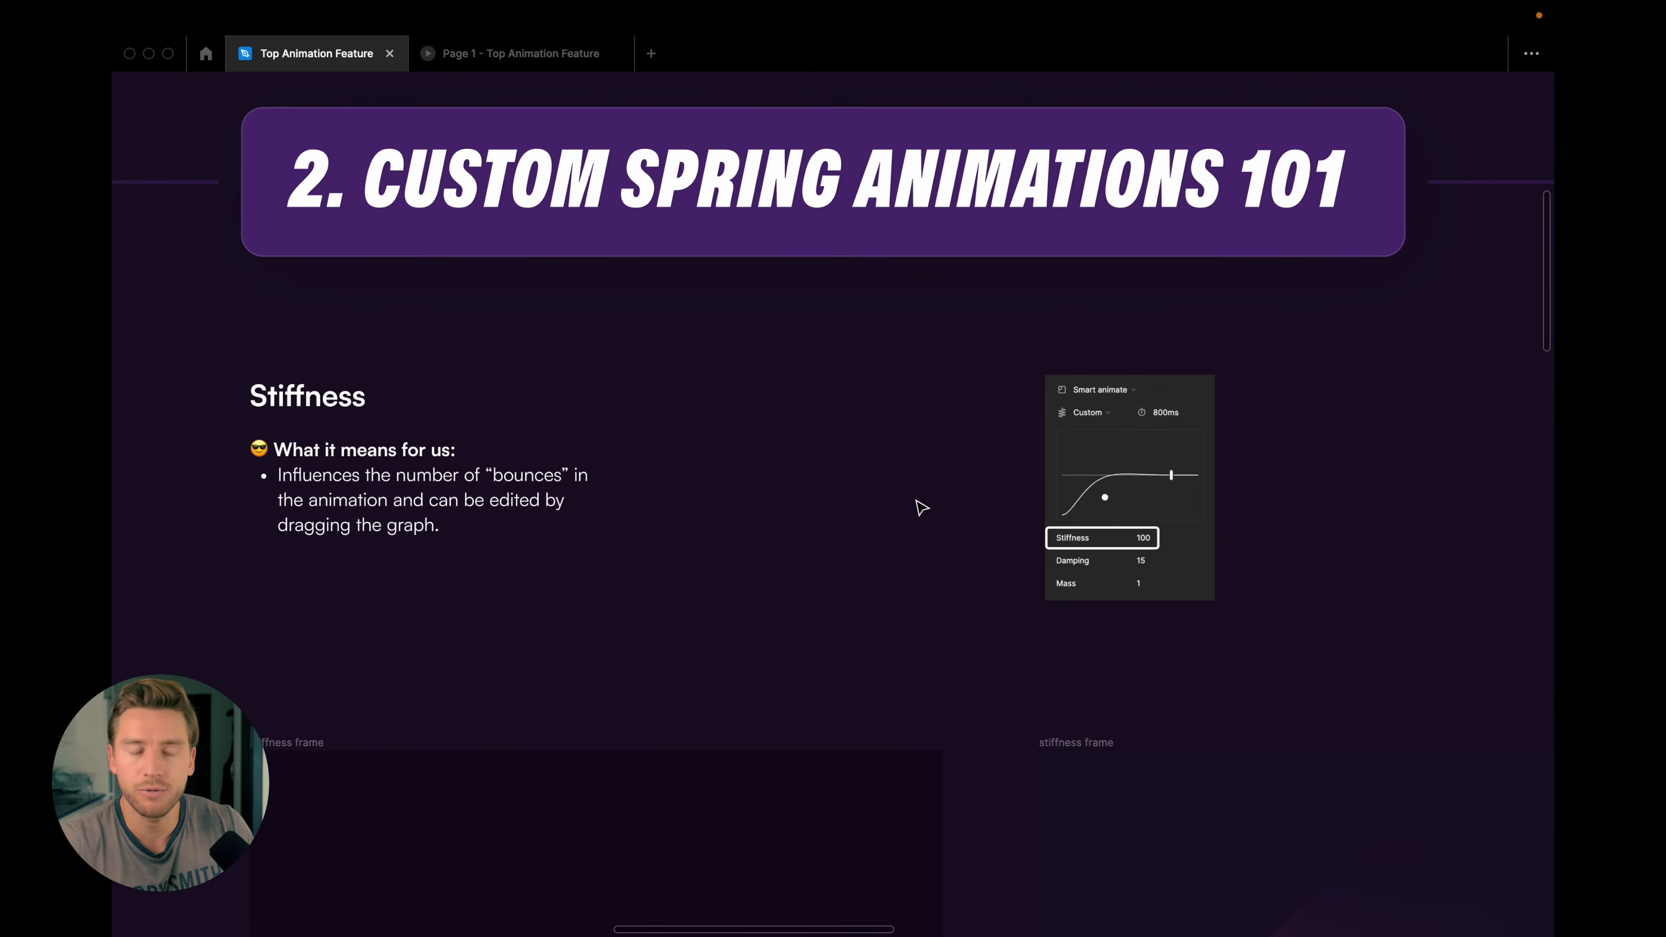
scroll(922, 506, left, 1)
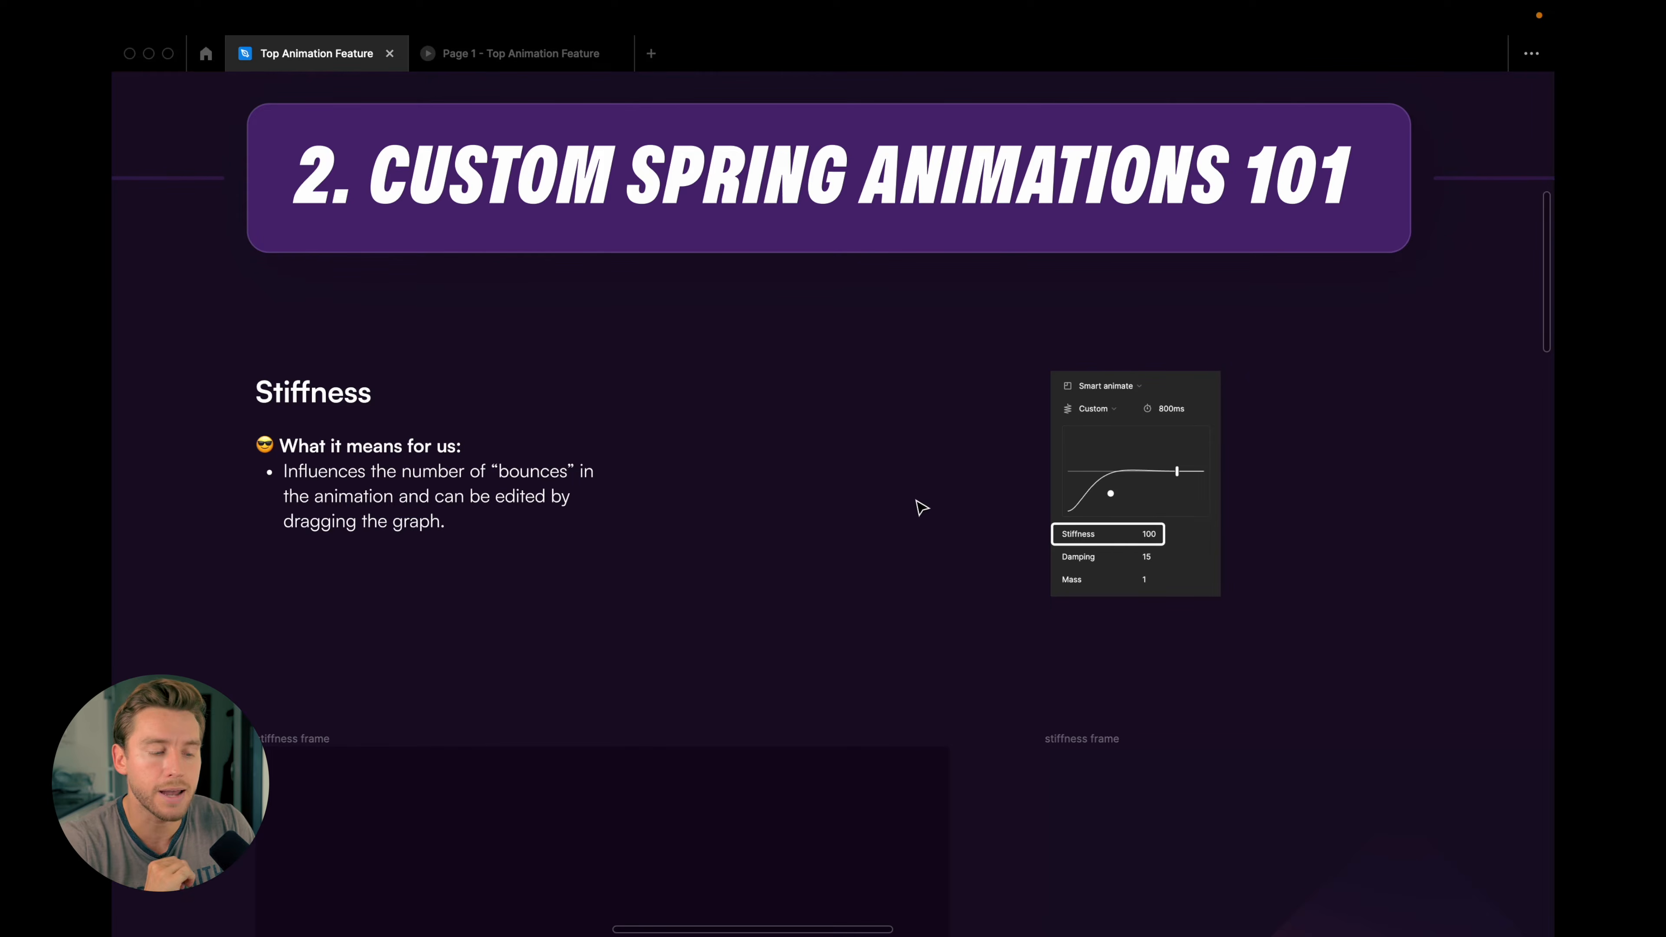
- Reshape the stiffness frame connection's spring curve on its graph to a stiffness of 4980, compress it further and close the details
key(super+backslash)
scroll(922, 502, down, 1)
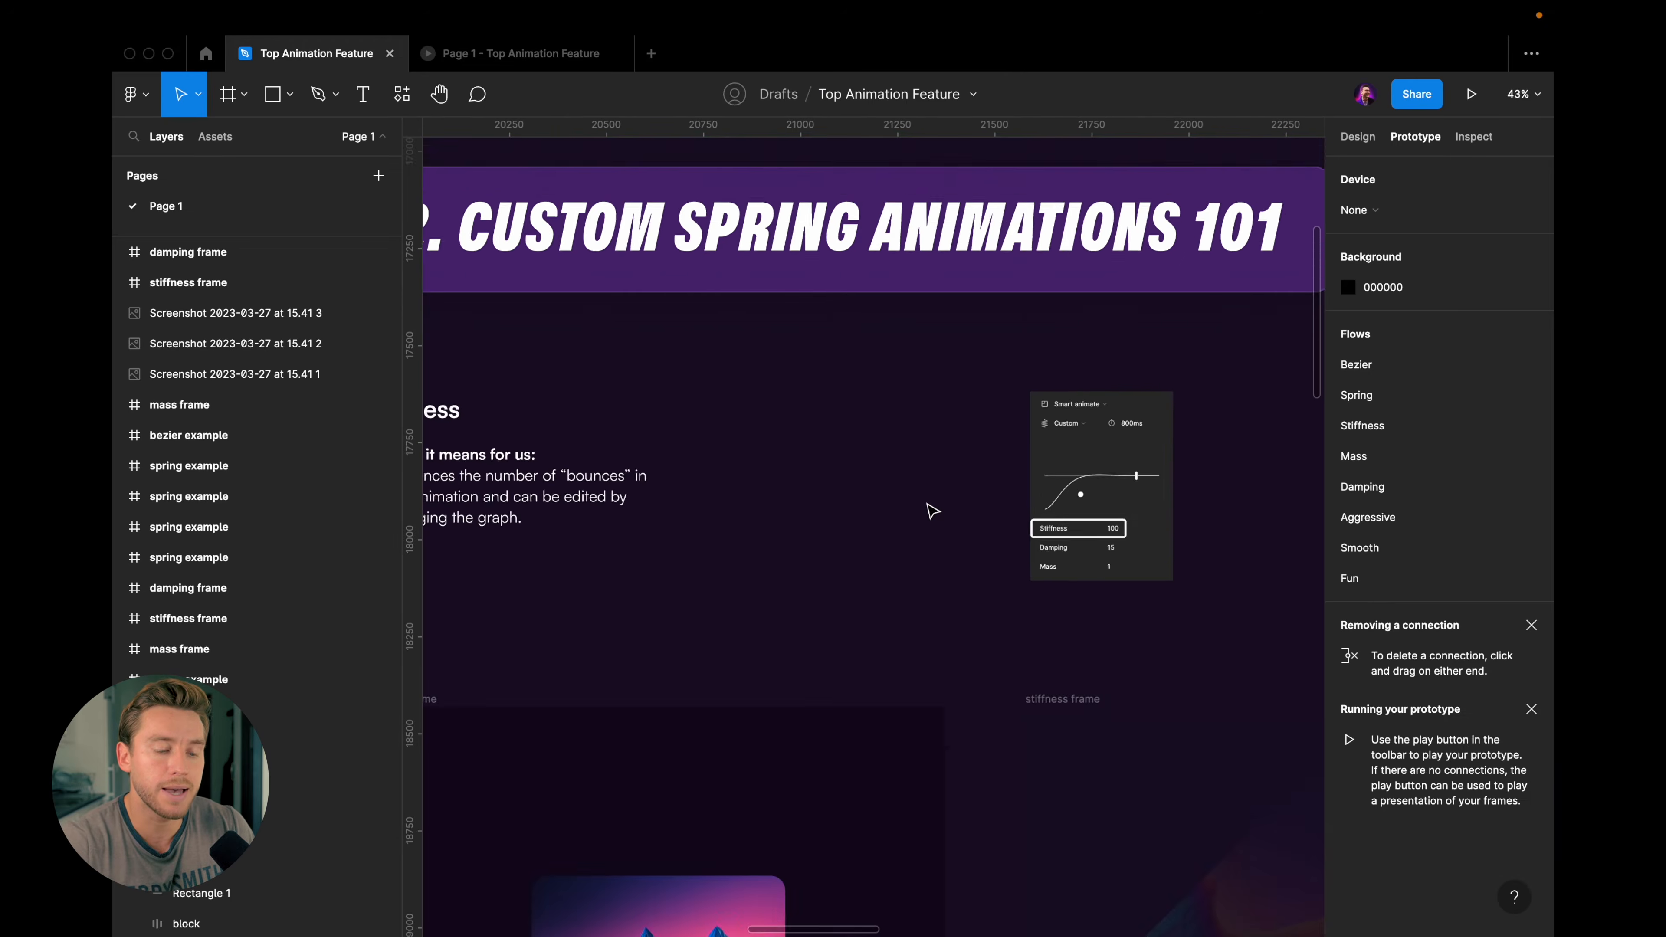
scroll(927, 503, down, 2)
scroll(927, 504, left, 1)
scroll(866, 425, down, 3)
scroll(866, 426, down, 1)
scroll(867, 425, up, 2)
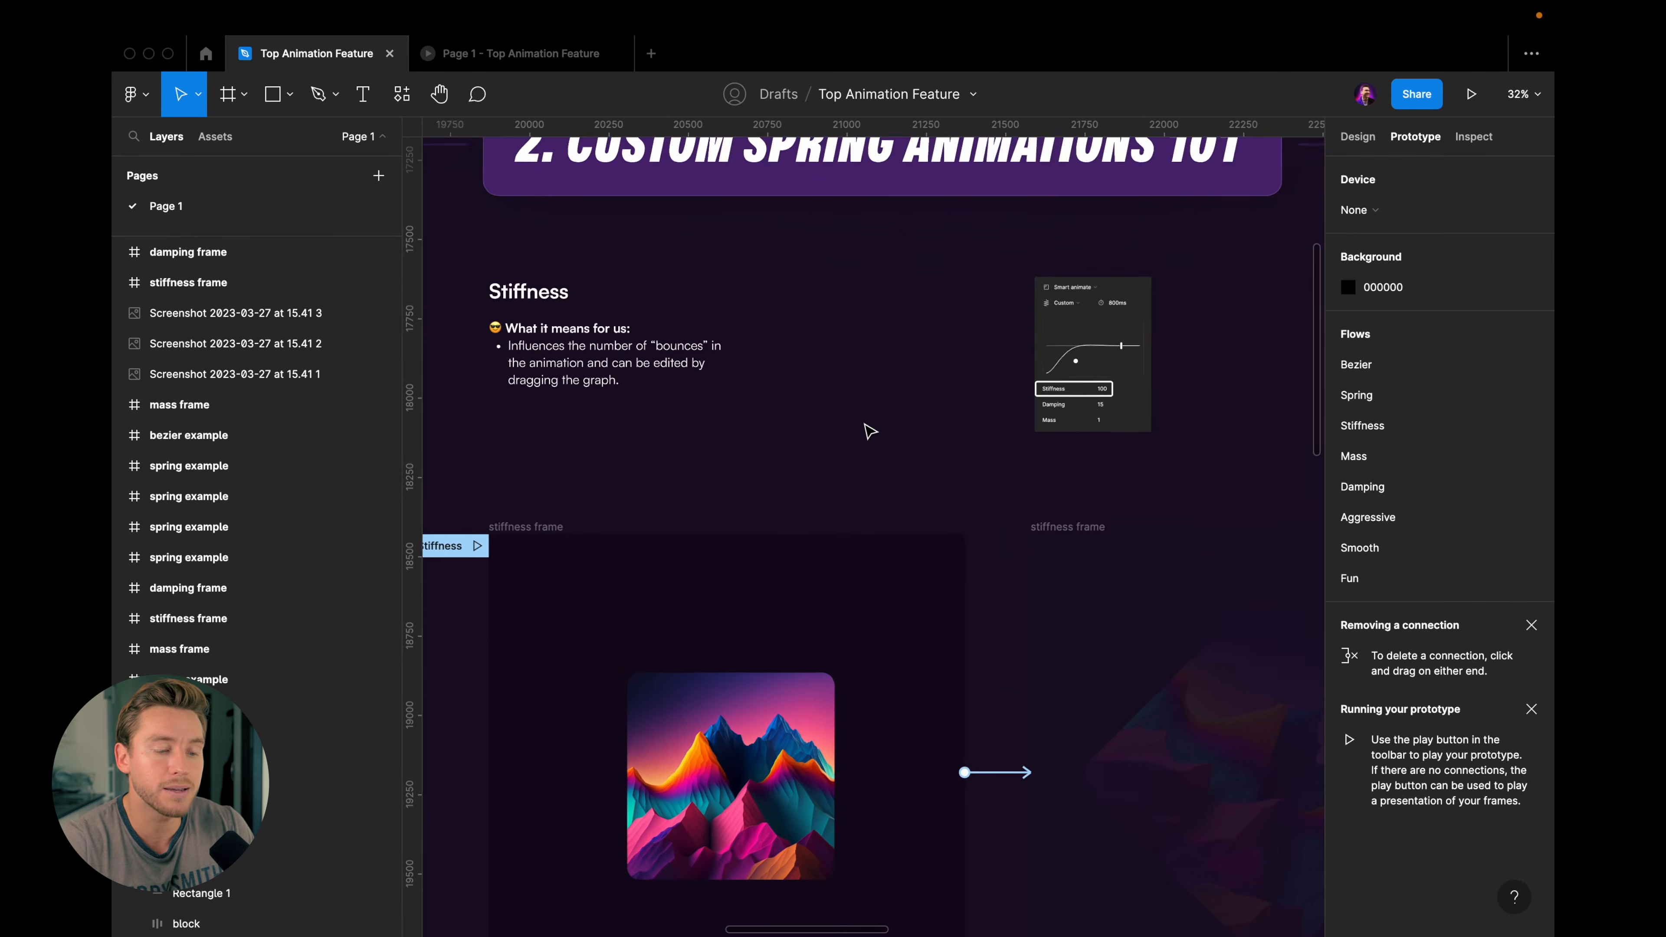
scroll(866, 425, down, 2)
click(976, 700)
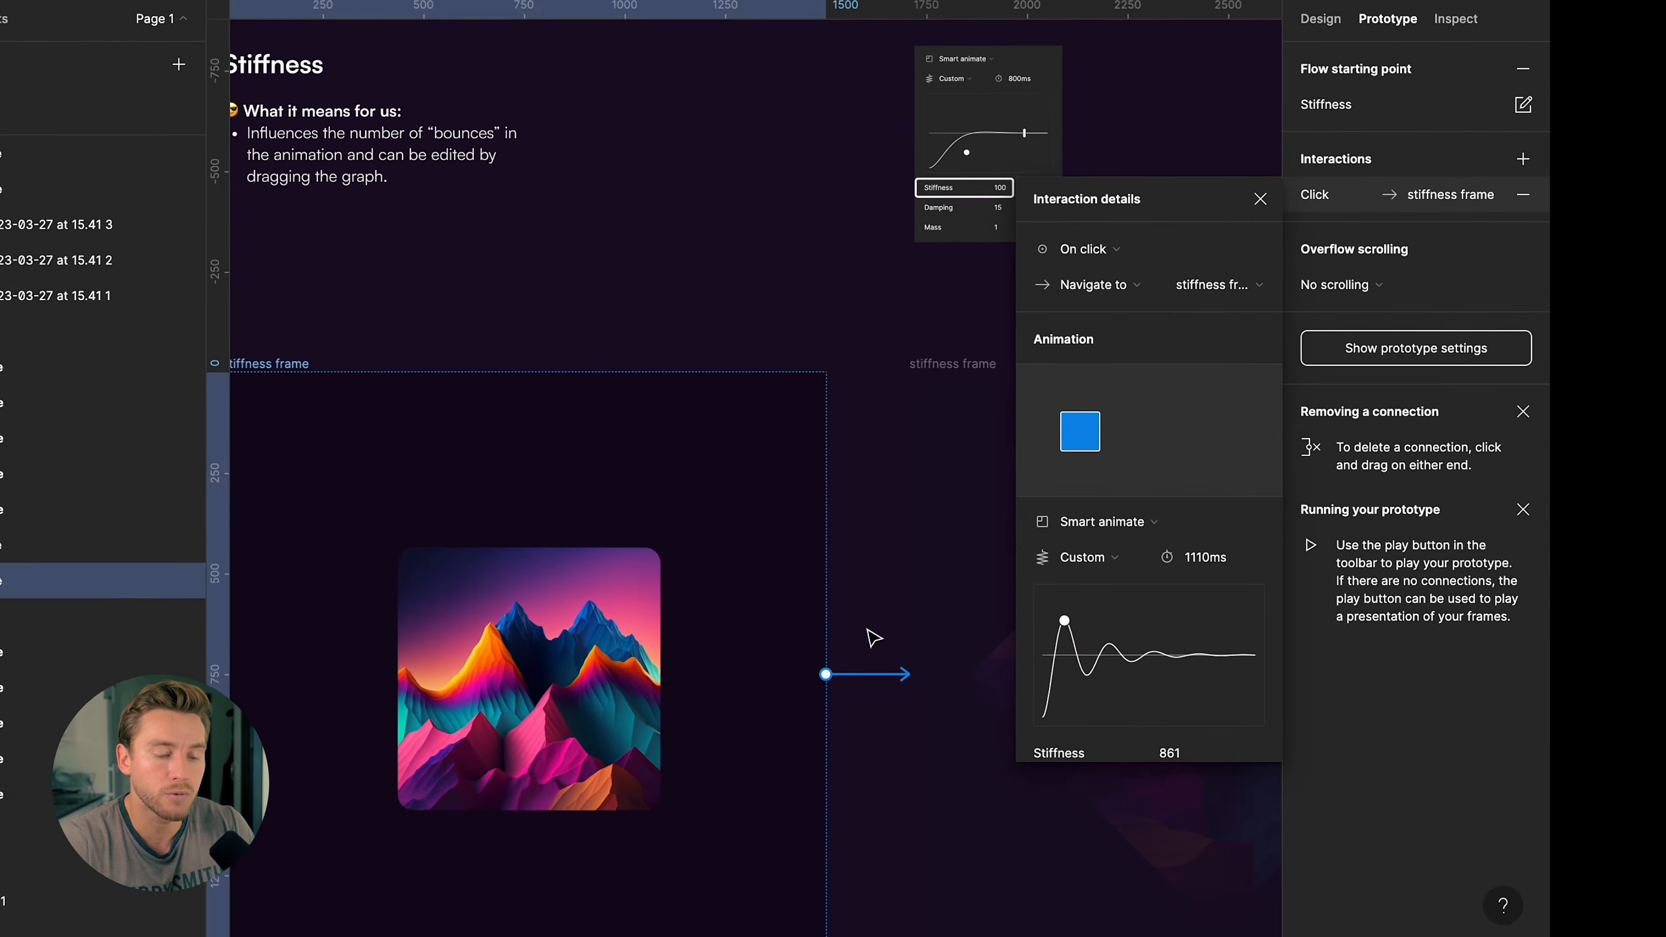
scroll(1135, 581, down, 2)
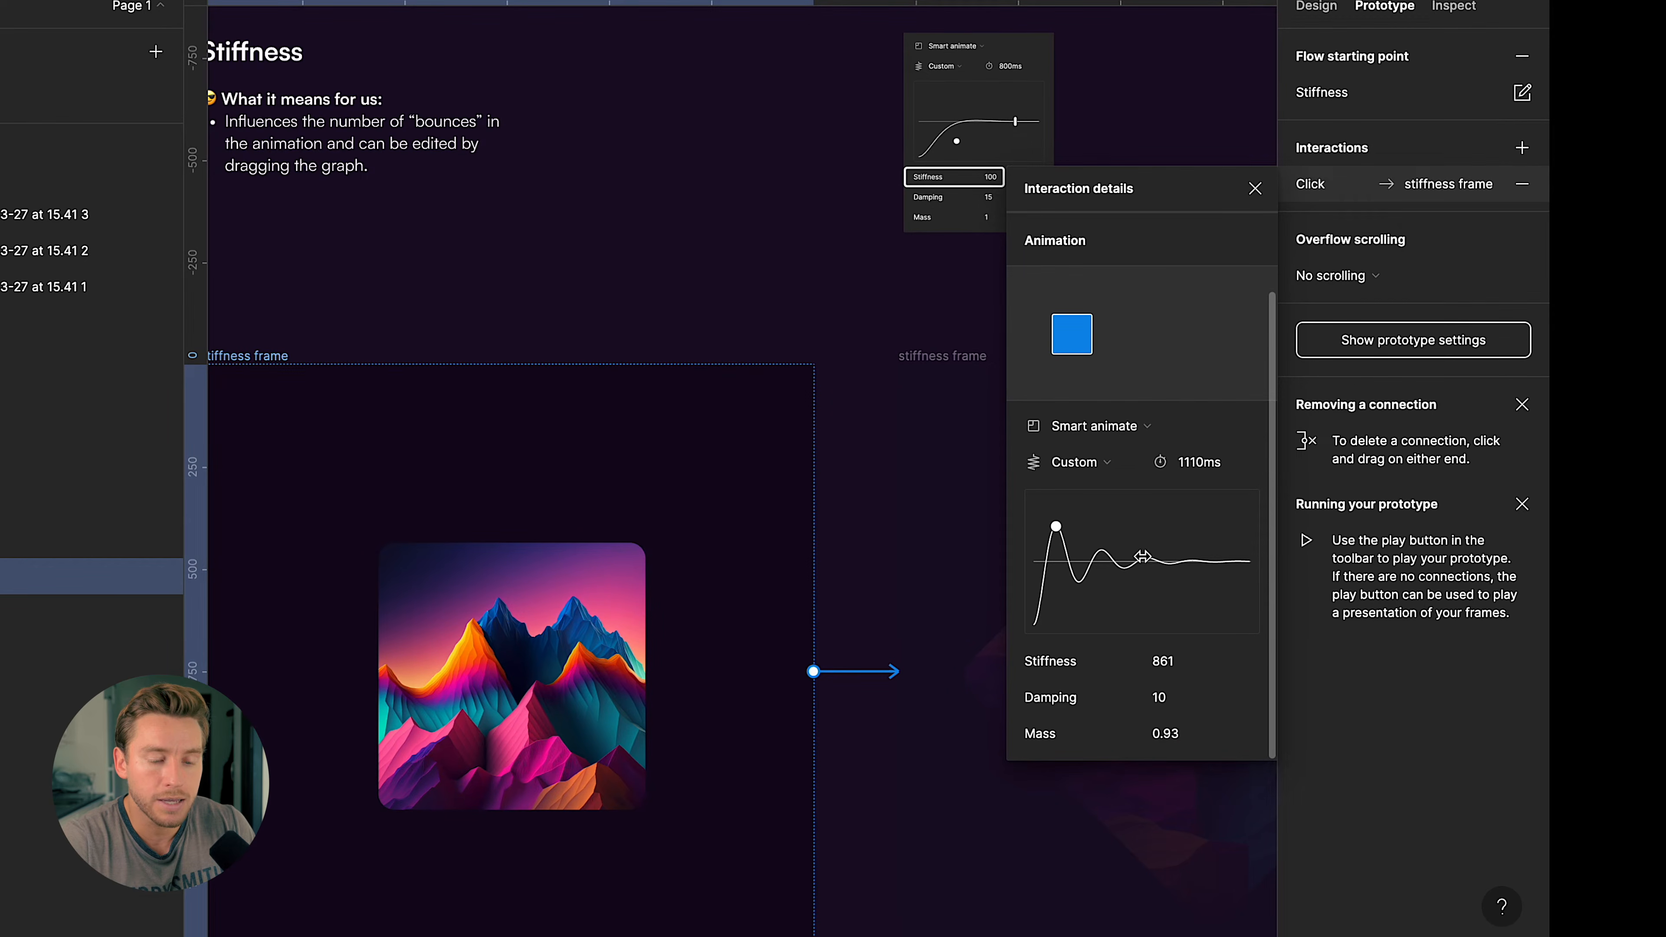
drag(1146, 564, 1059, 563)
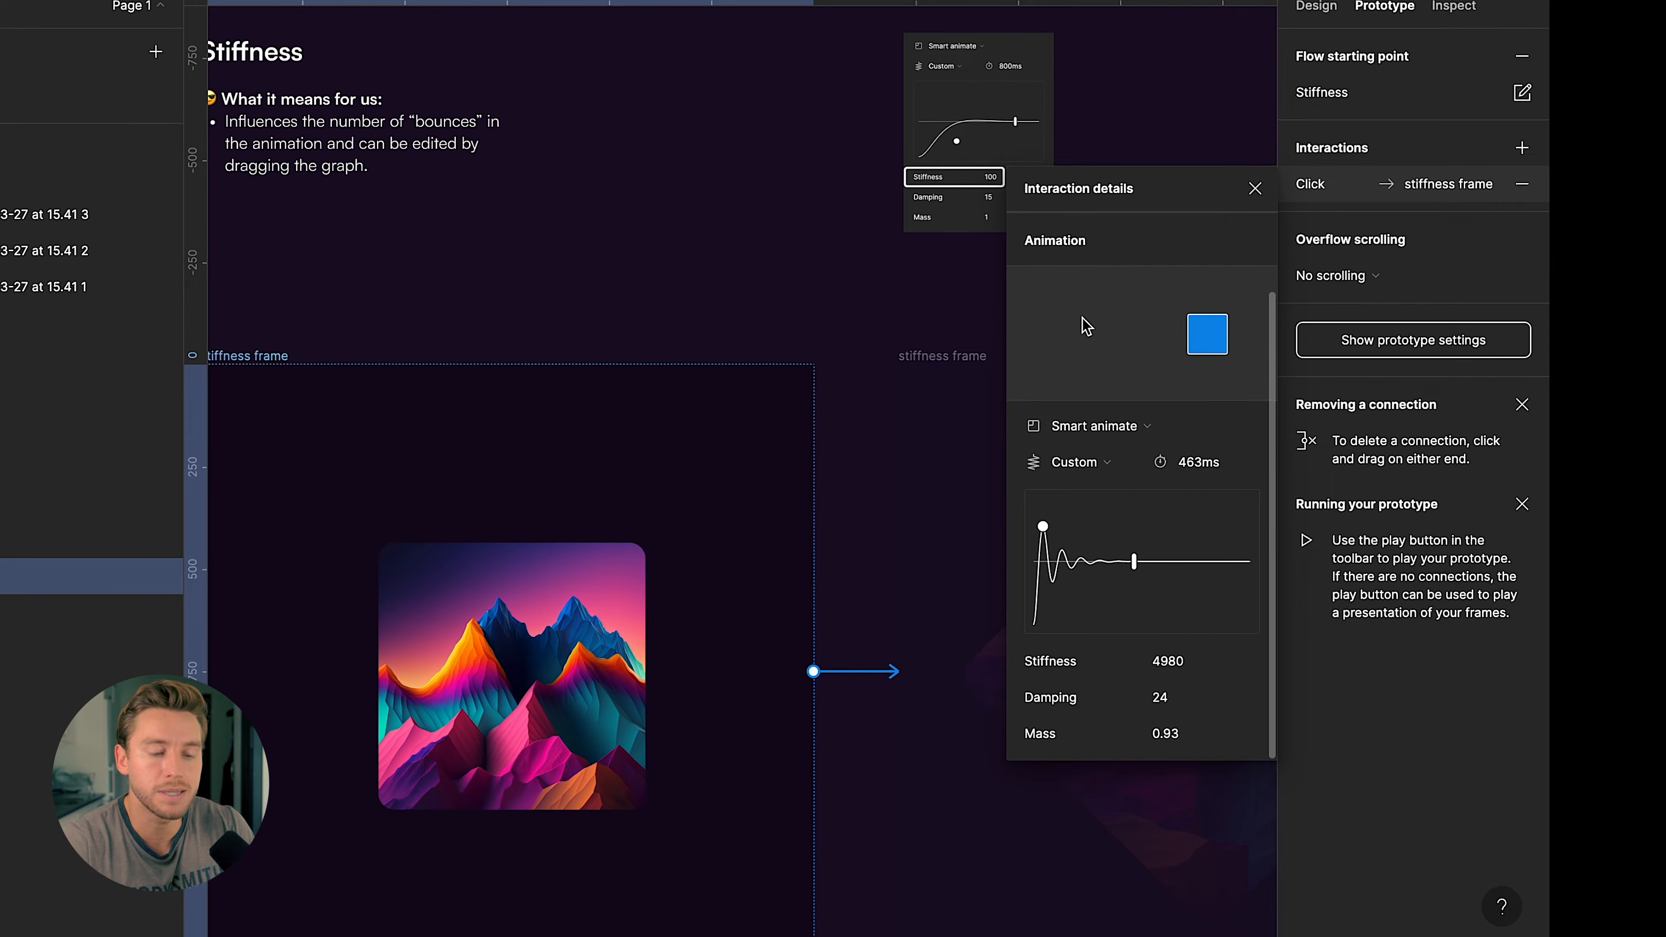
drag(1133, 562, 987, 573)
click(895, 511)
- Review the Mass notes and open the custom spring settings of the connection between the mass frames
scroll(895, 511, down, 5)
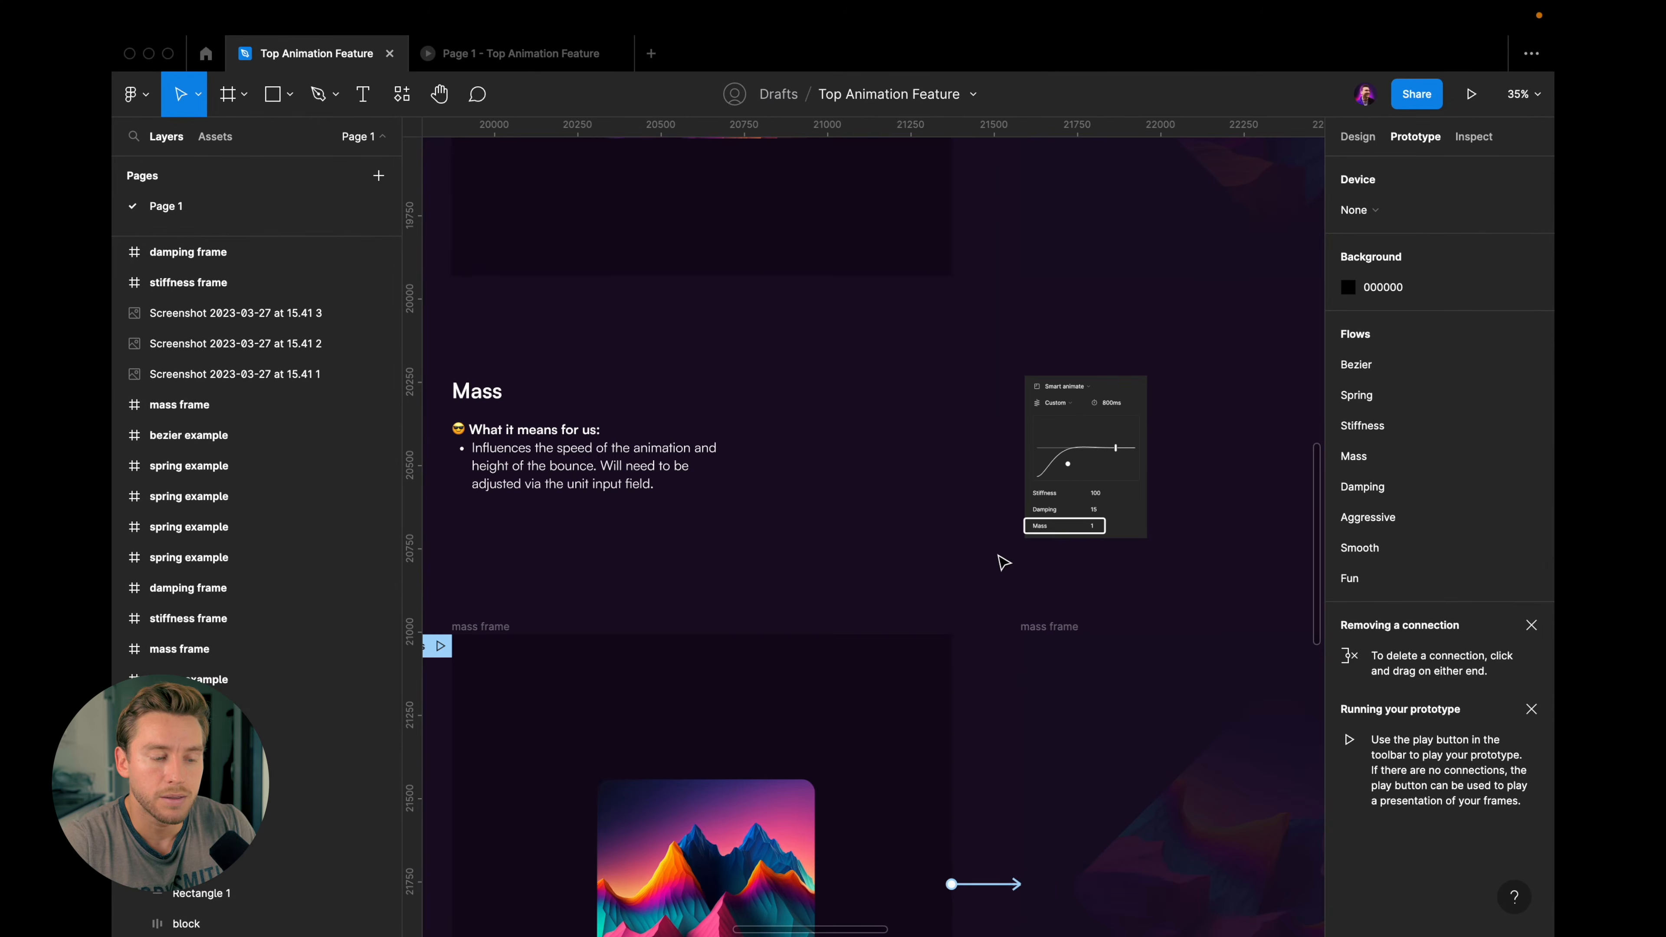
scroll(992, 504, up, 3)
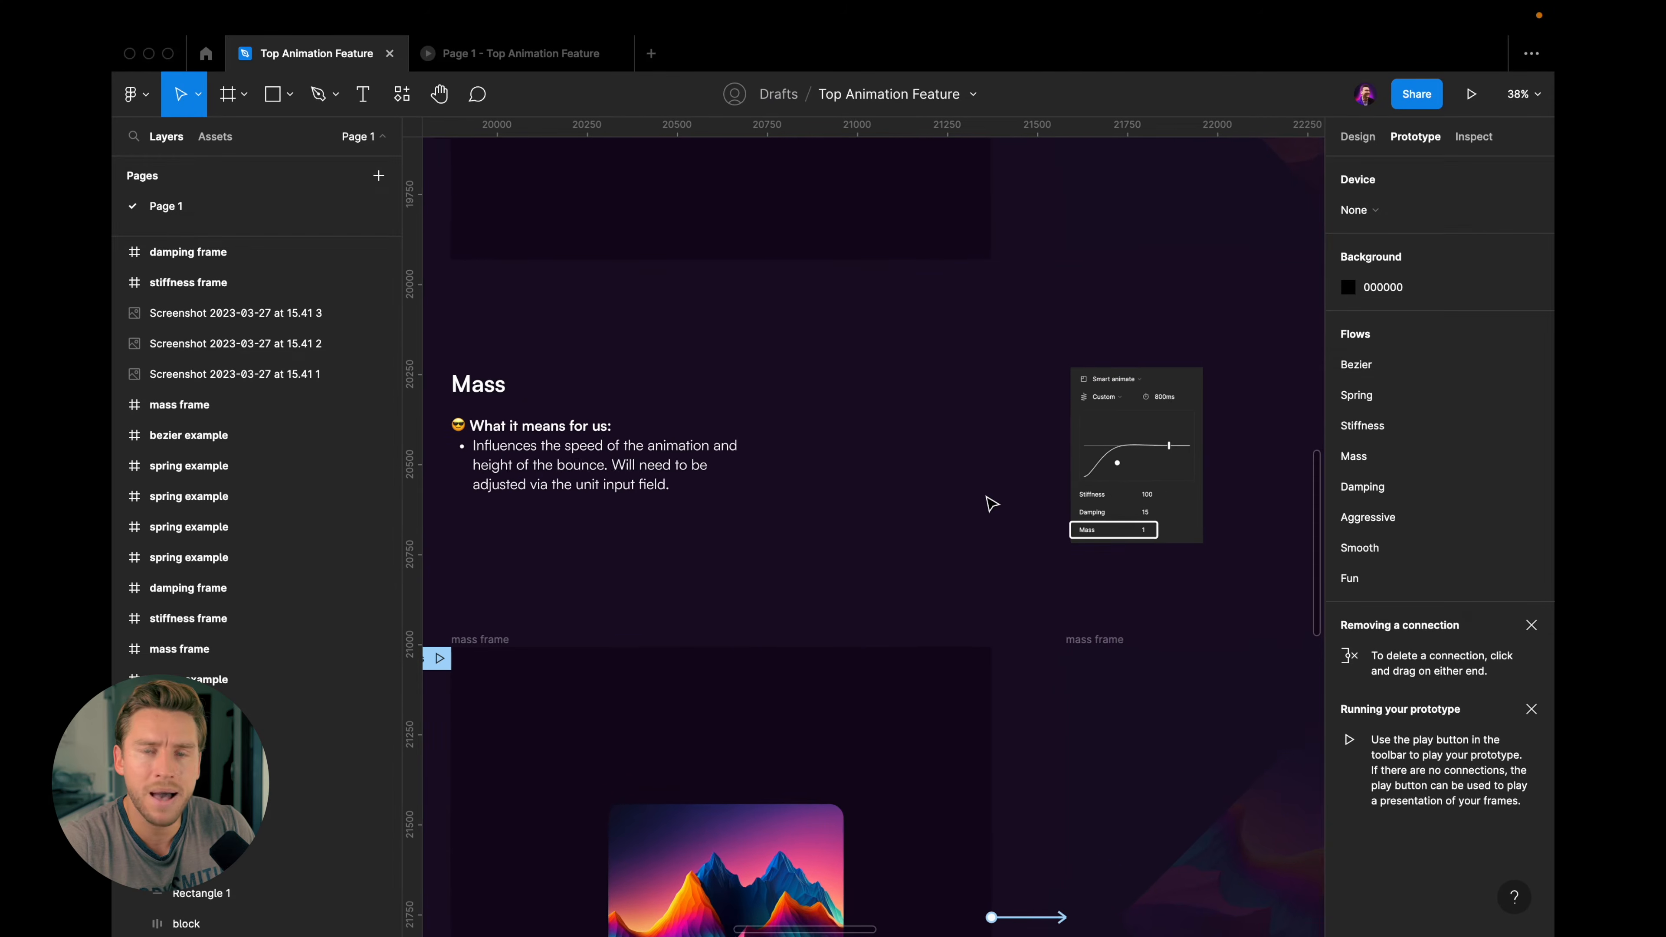
scroll(992, 505, left, 1)
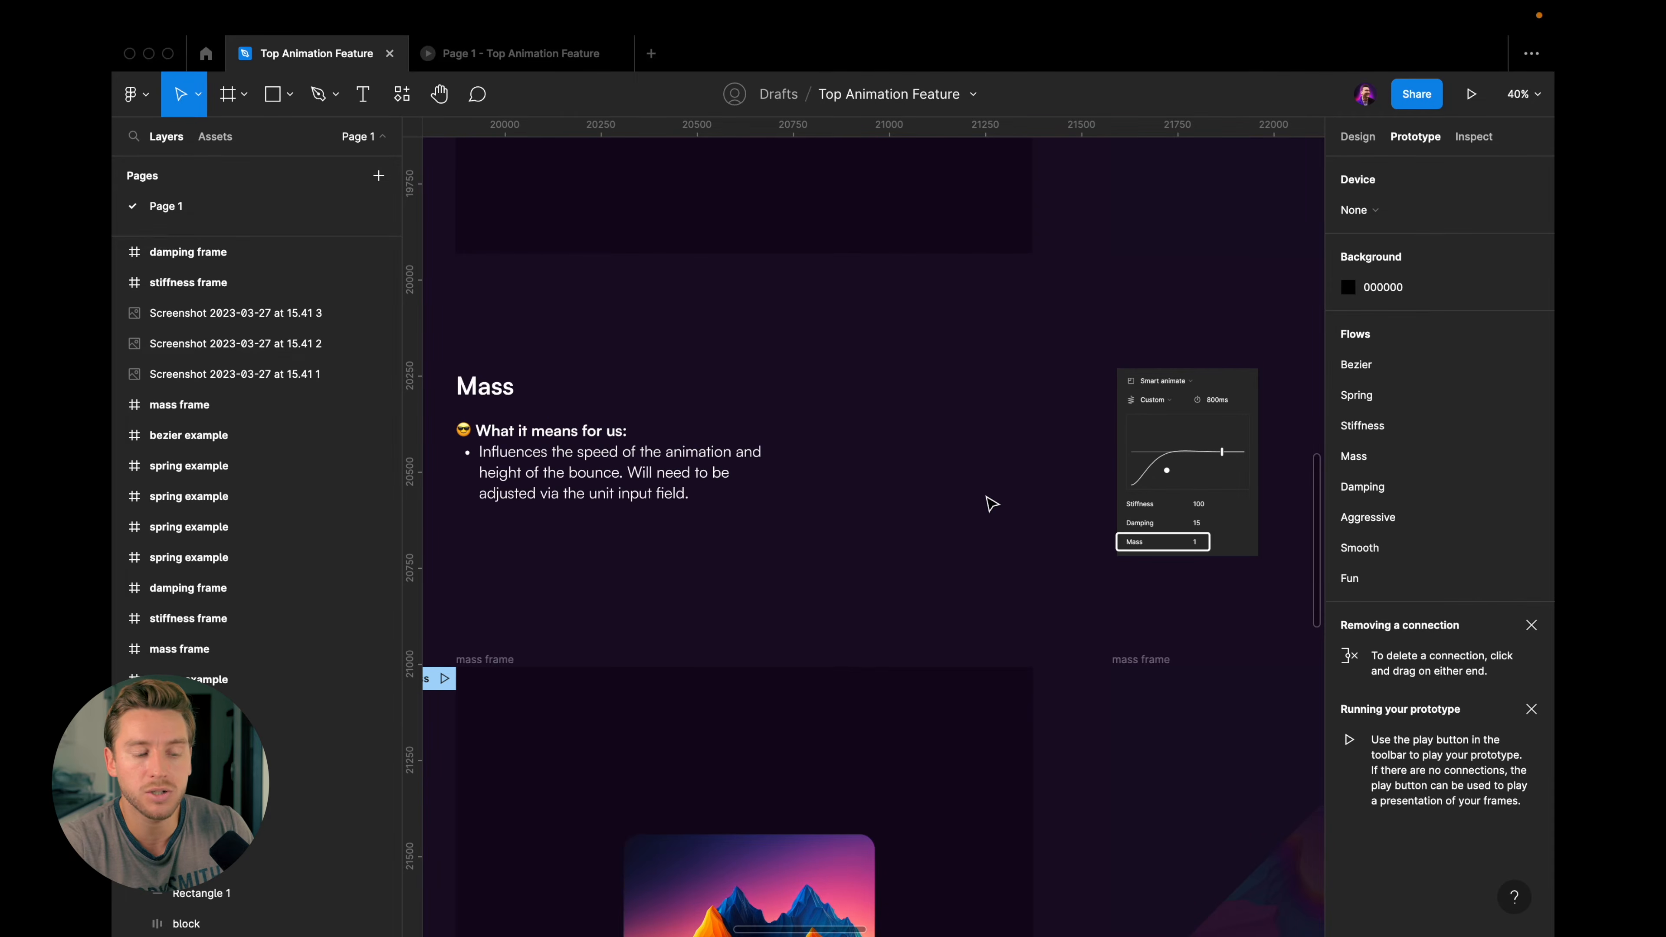
scroll(992, 505, down, 2)
scroll(1005, 488, down, 3)
scroll(1004, 488, down, 2)
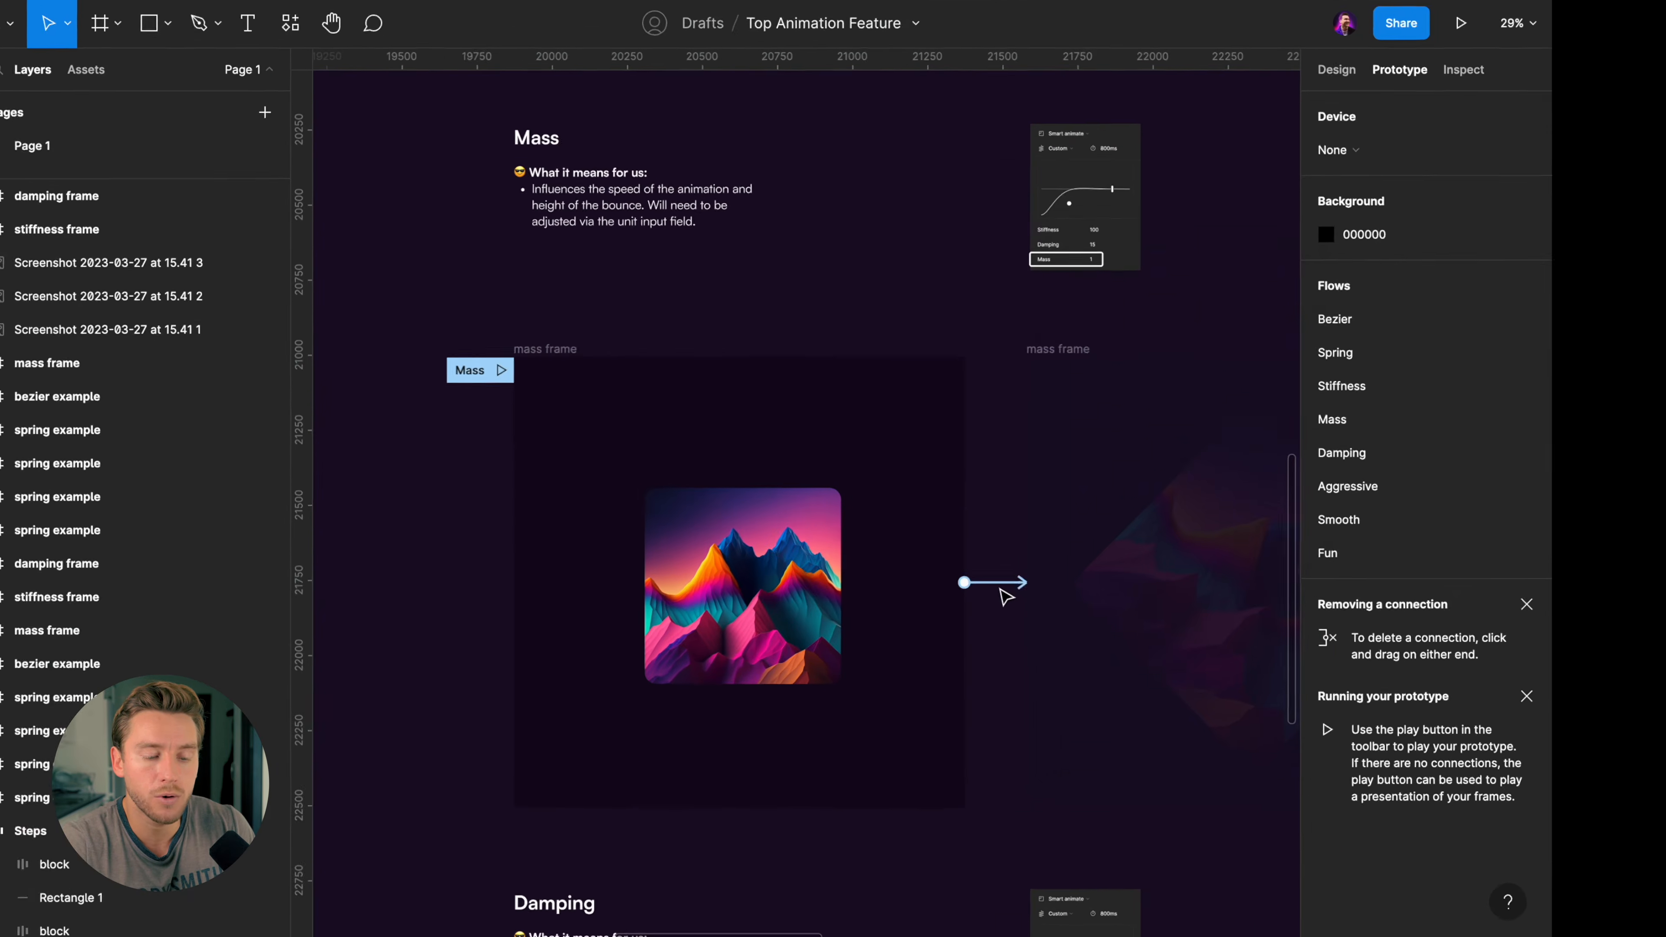
click(1000, 586)
scroll(1243, 753, down, 3)
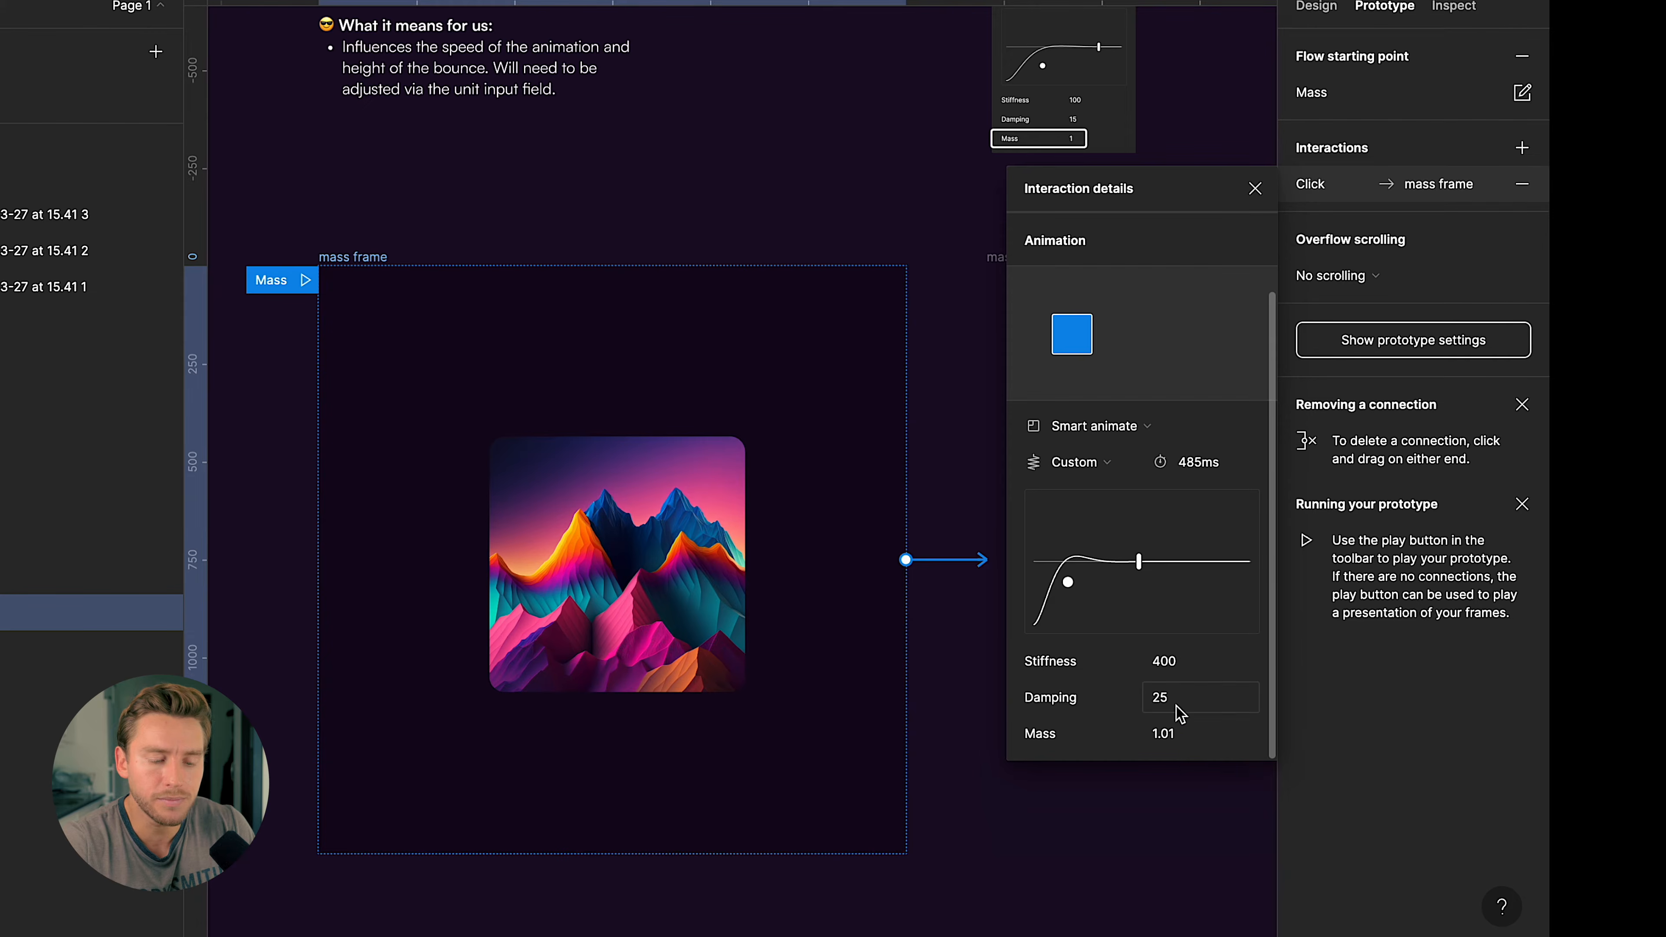
- Try a mass of 31.01 on the mass frame's spring and set it back to 1.01
click(1181, 734)
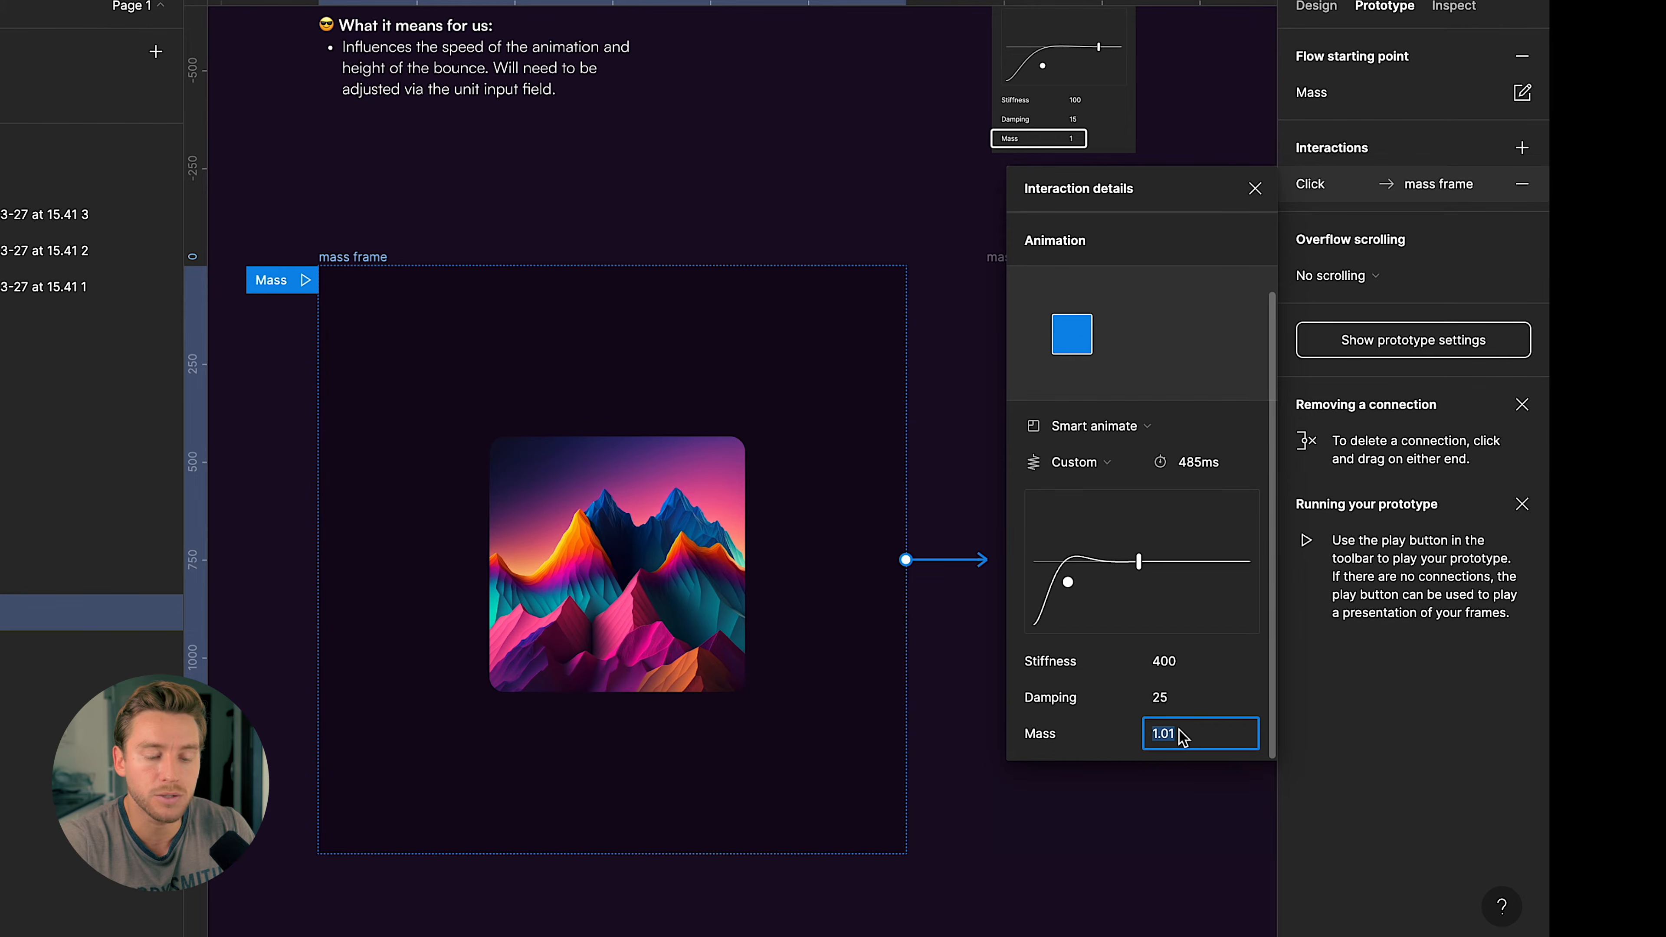
key(shift+Up)
key(shift+Up)
key(shift+Up)
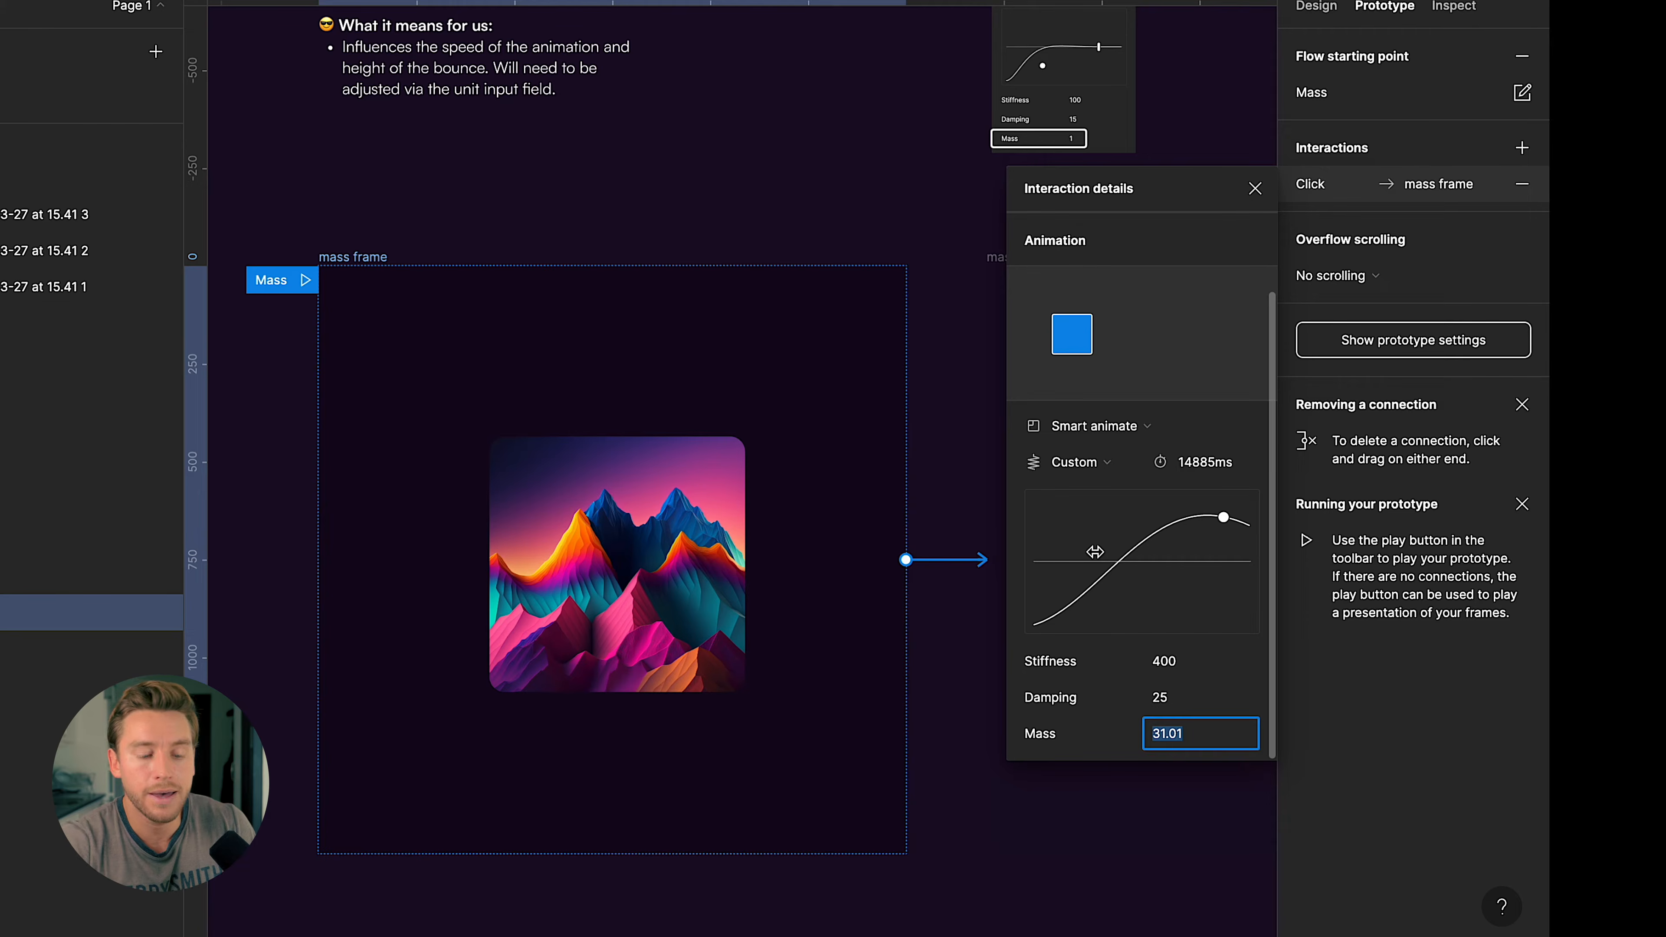
text(1.01)
key(Return)
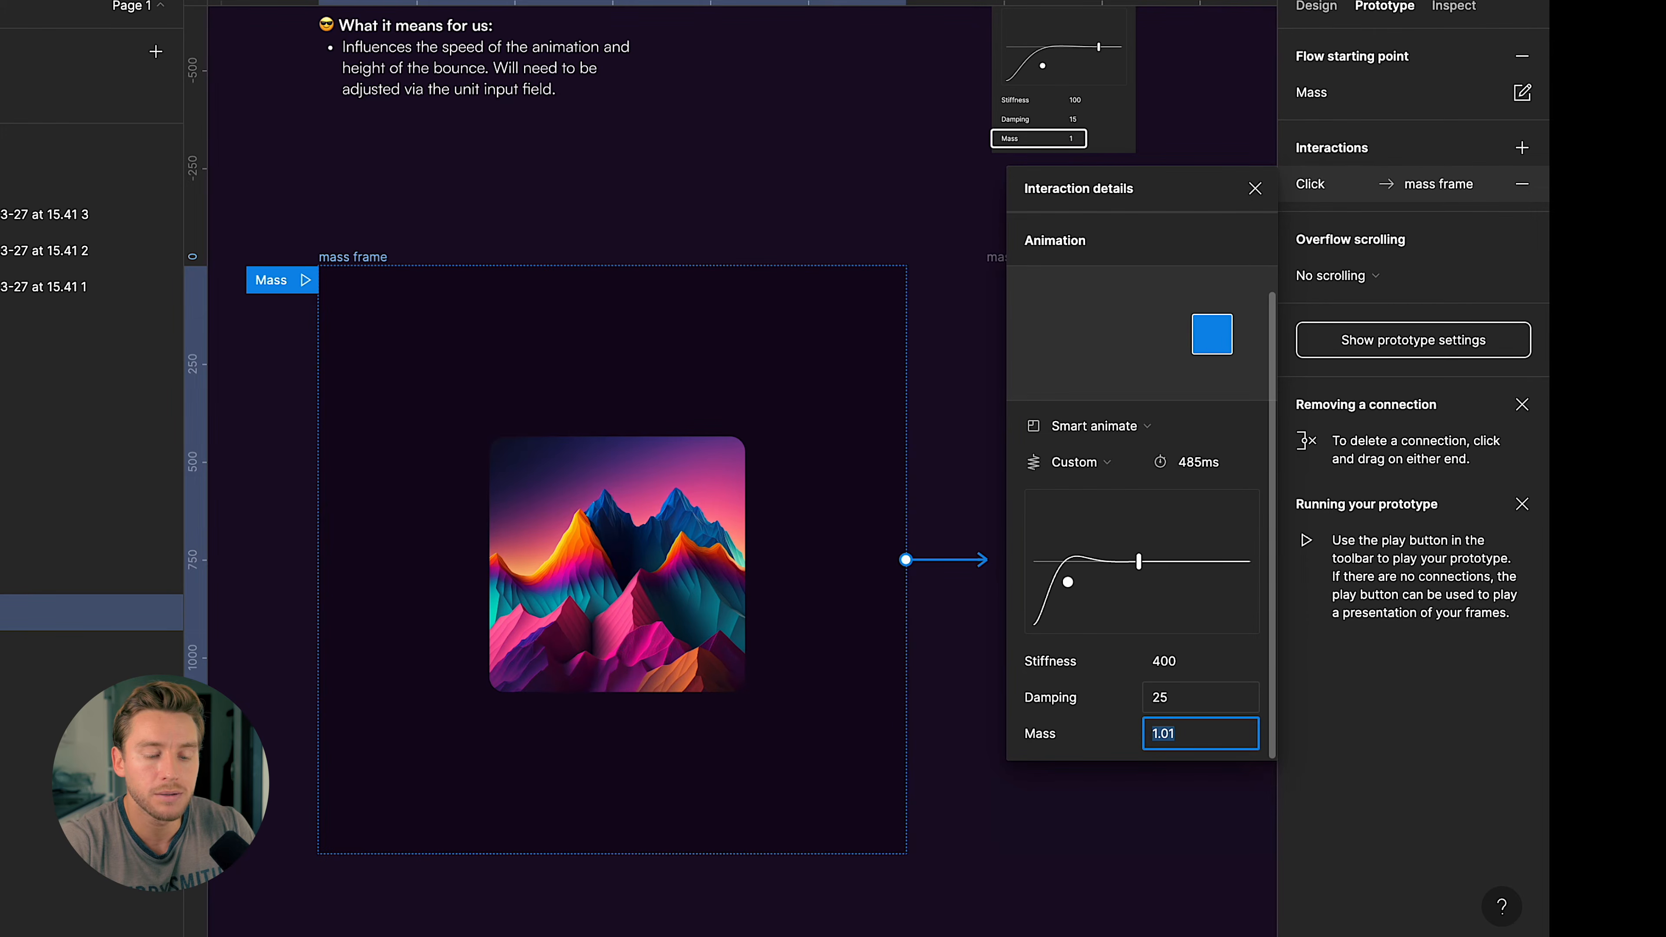
- Set the mass of the mass frame's spring to 0.01 and close its interaction details
text(0.01)
key(Return)
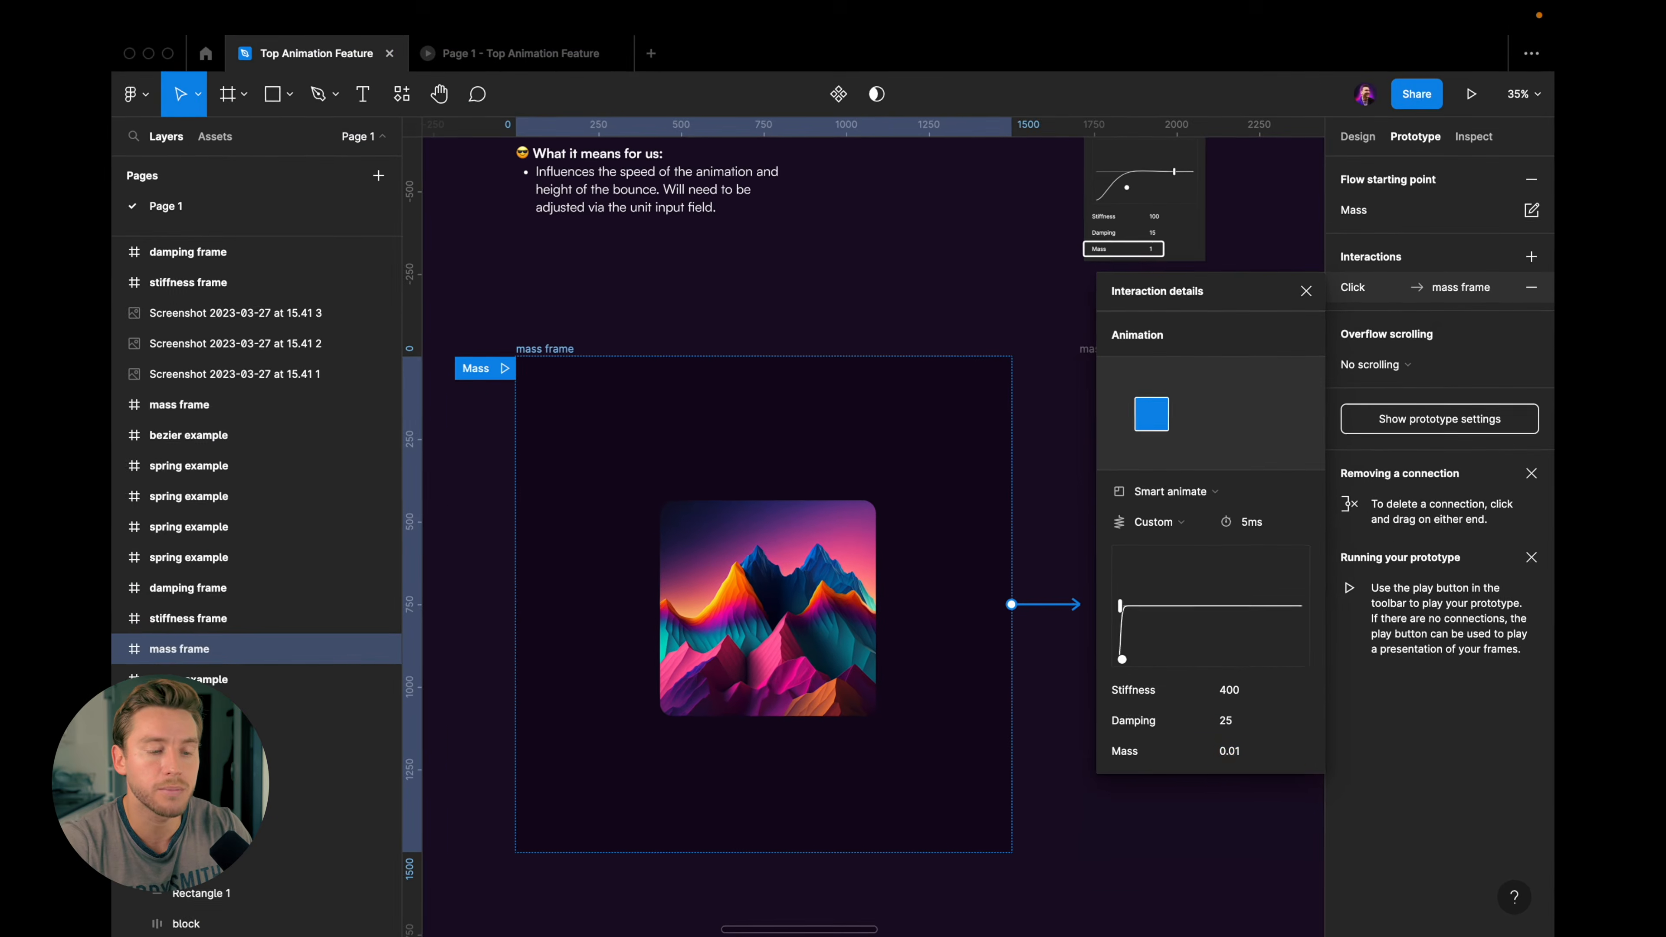
key(Escape)
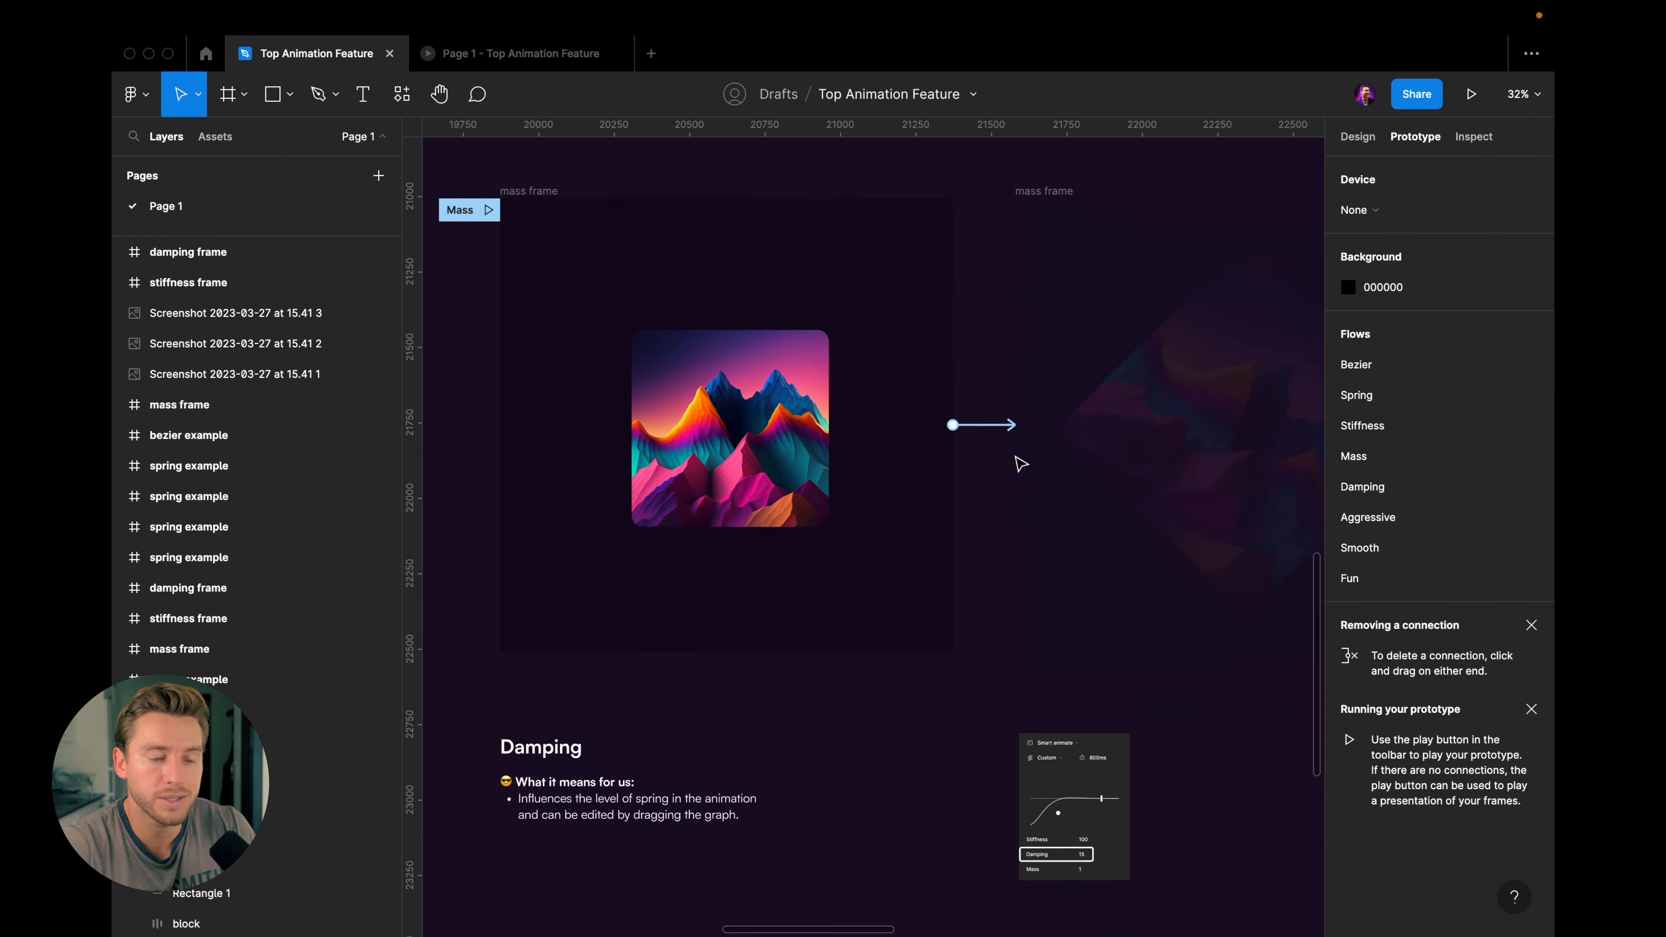
scroll(1020, 464, down, 10)
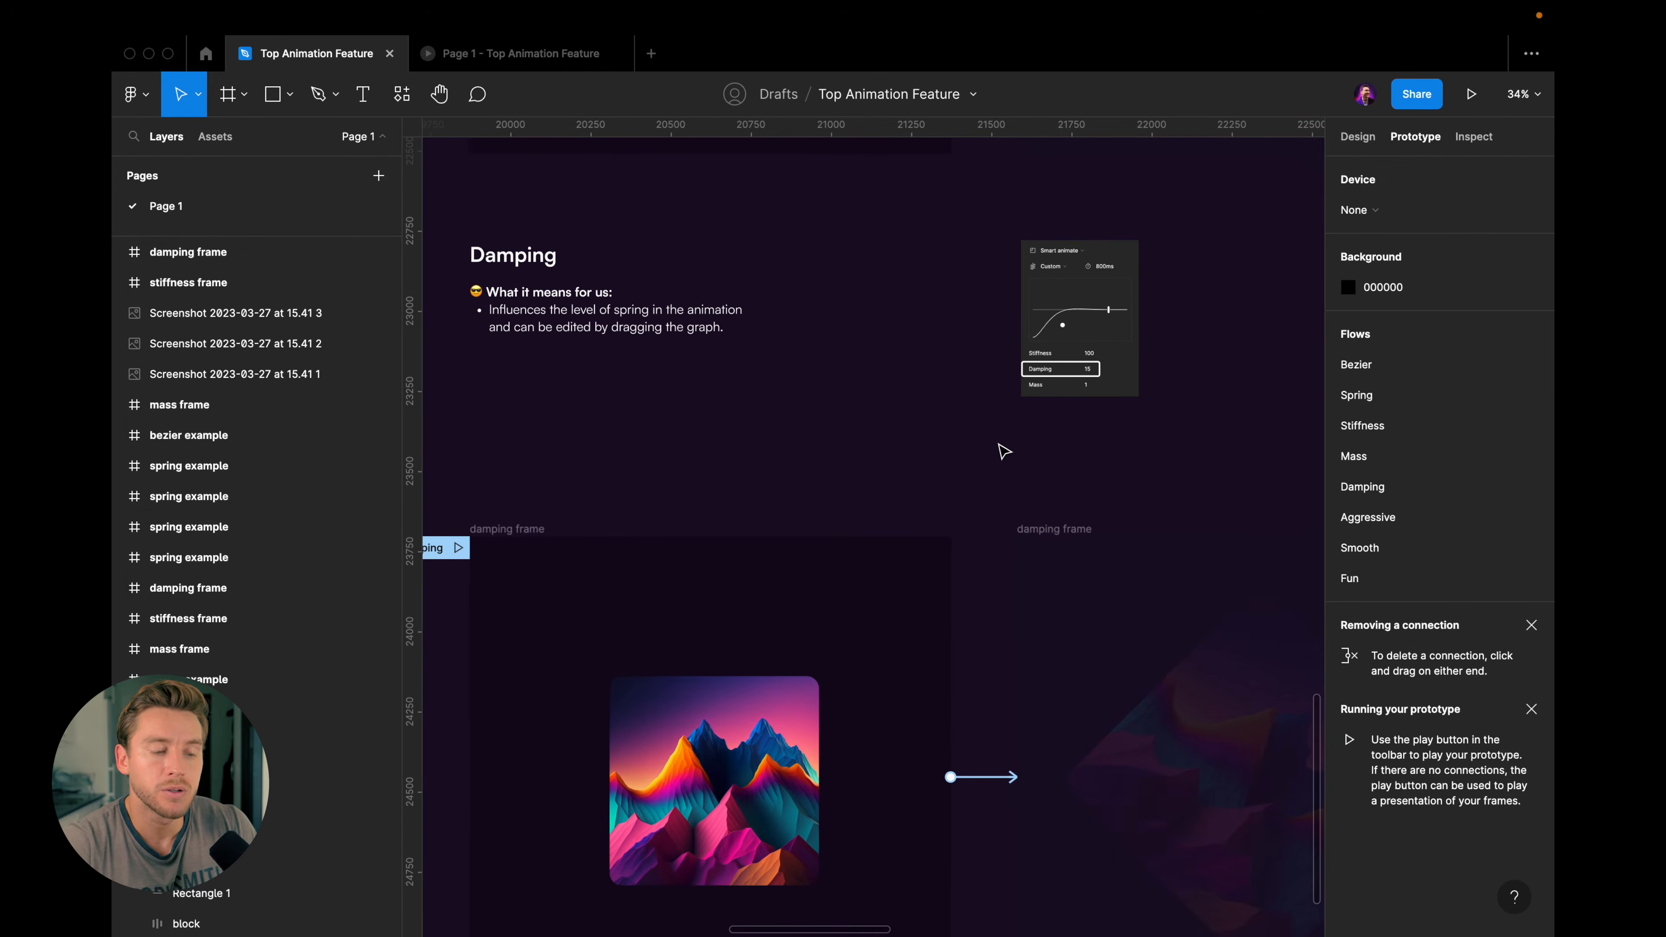
- Review the Damping notes and open the custom spring settings of the connection between the damping frames
key(ctrl+backslash)
scroll(1003, 452, up, 3)
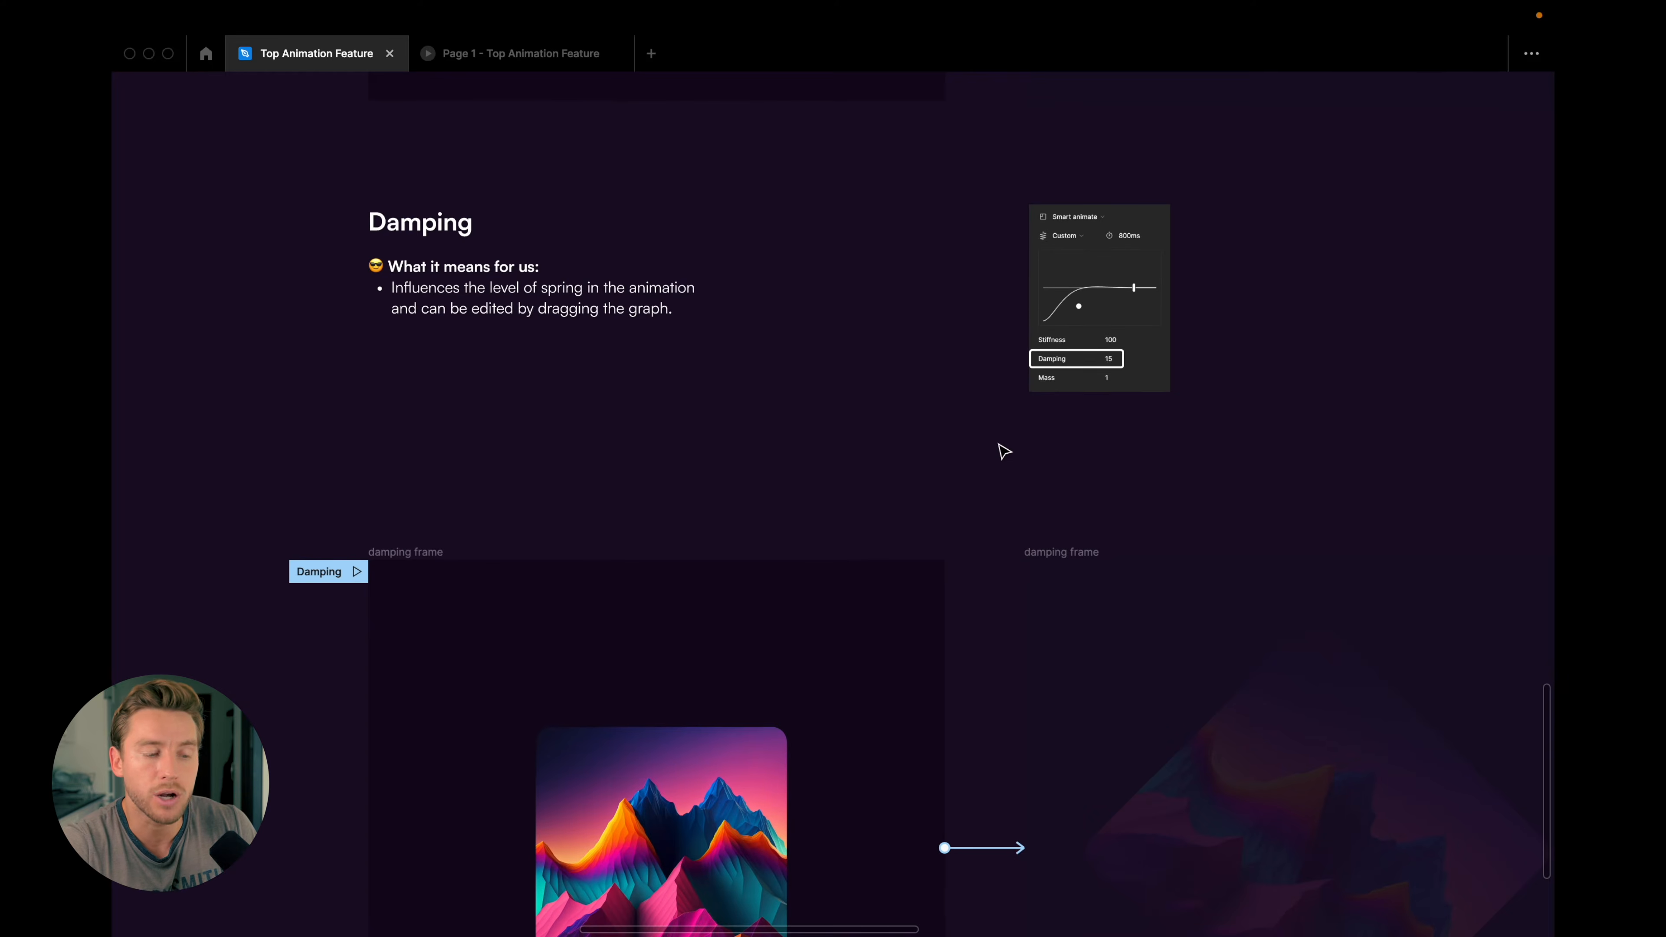
scroll(965, 432, up, 1)
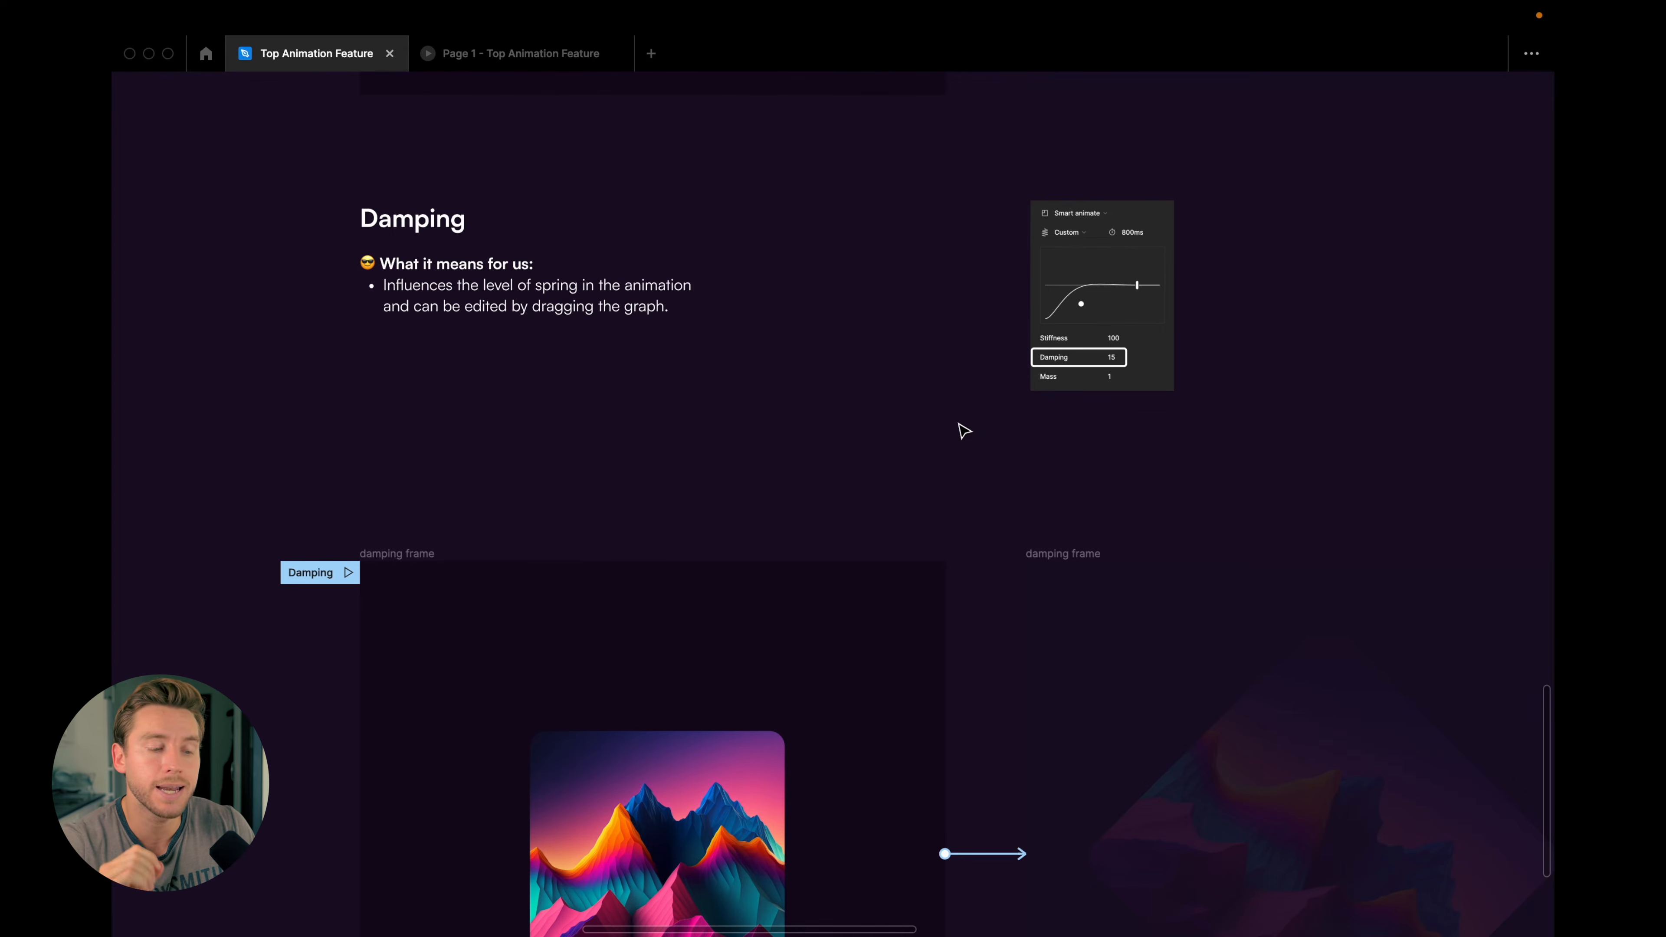
key(ctrl+backslash)
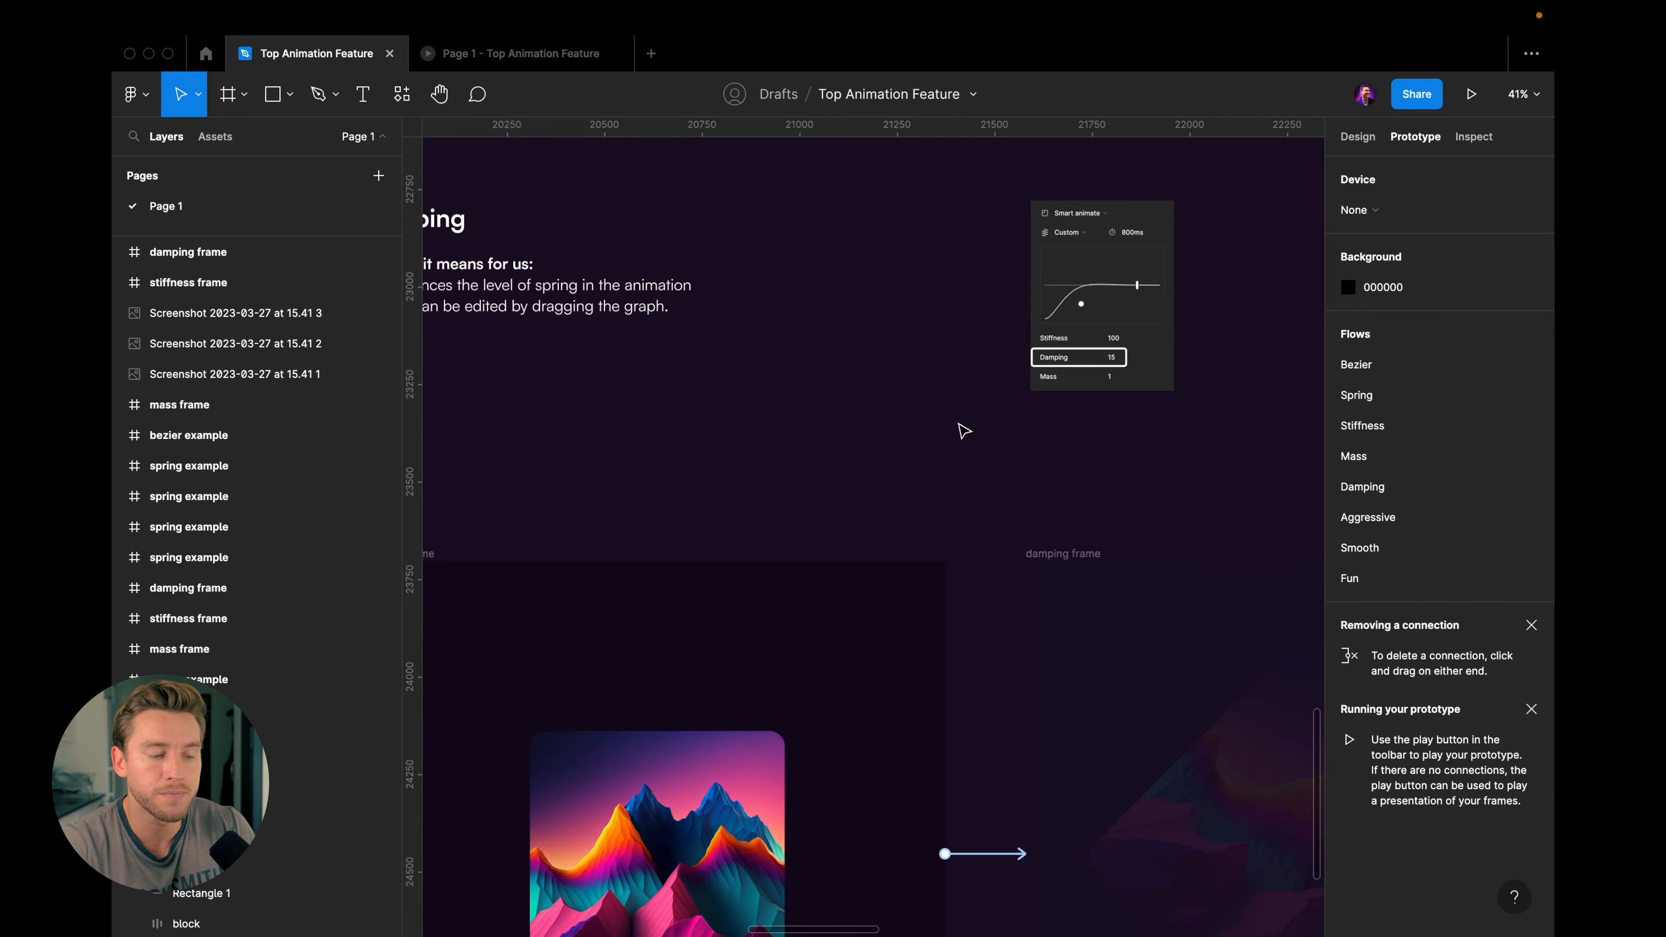
scroll(964, 432, down, 2)
scroll(1116, 646, down, 1)
scroll(1090, 663, down, 1)
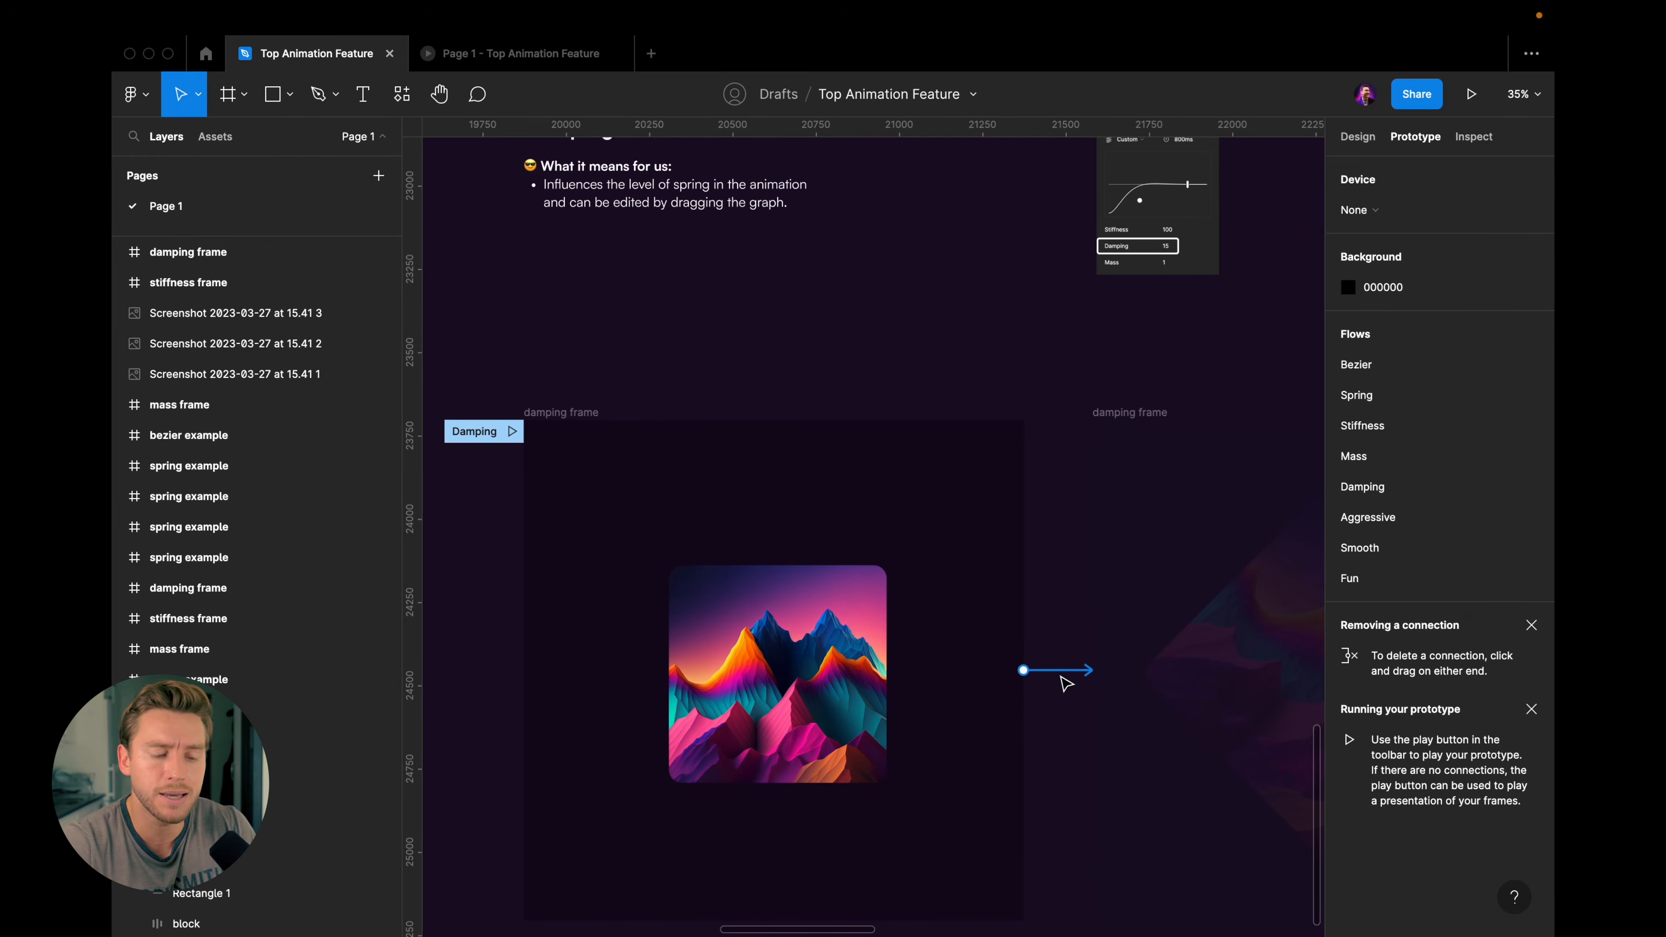
click(1013, 657)
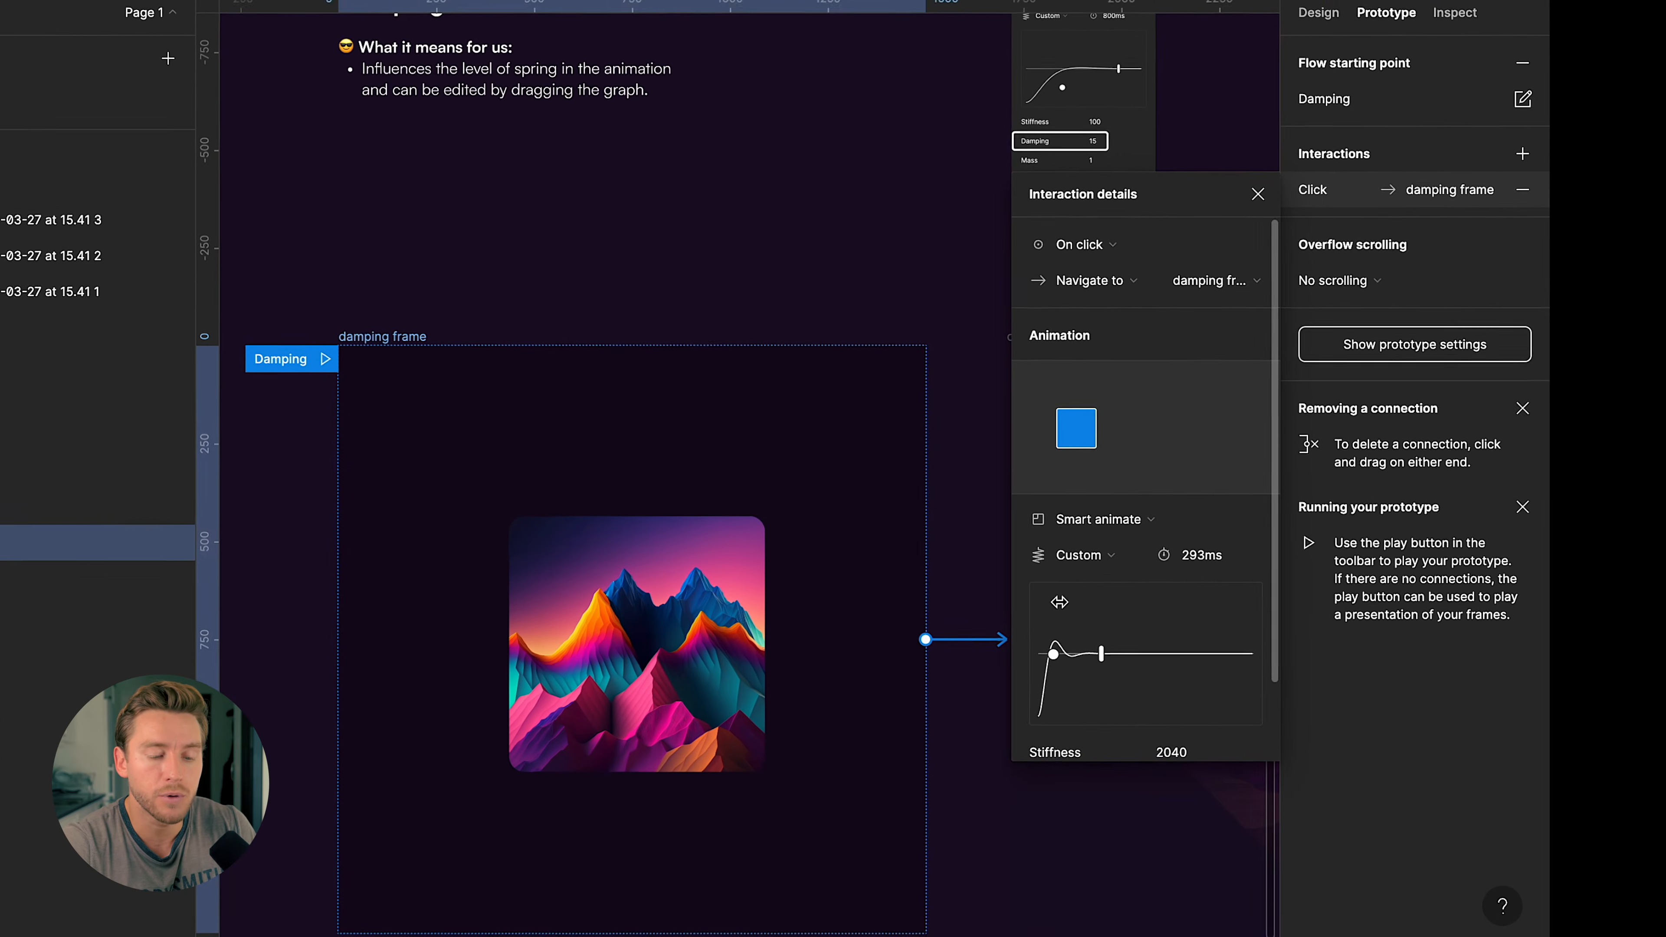
scroll(1134, 691, down, 2)
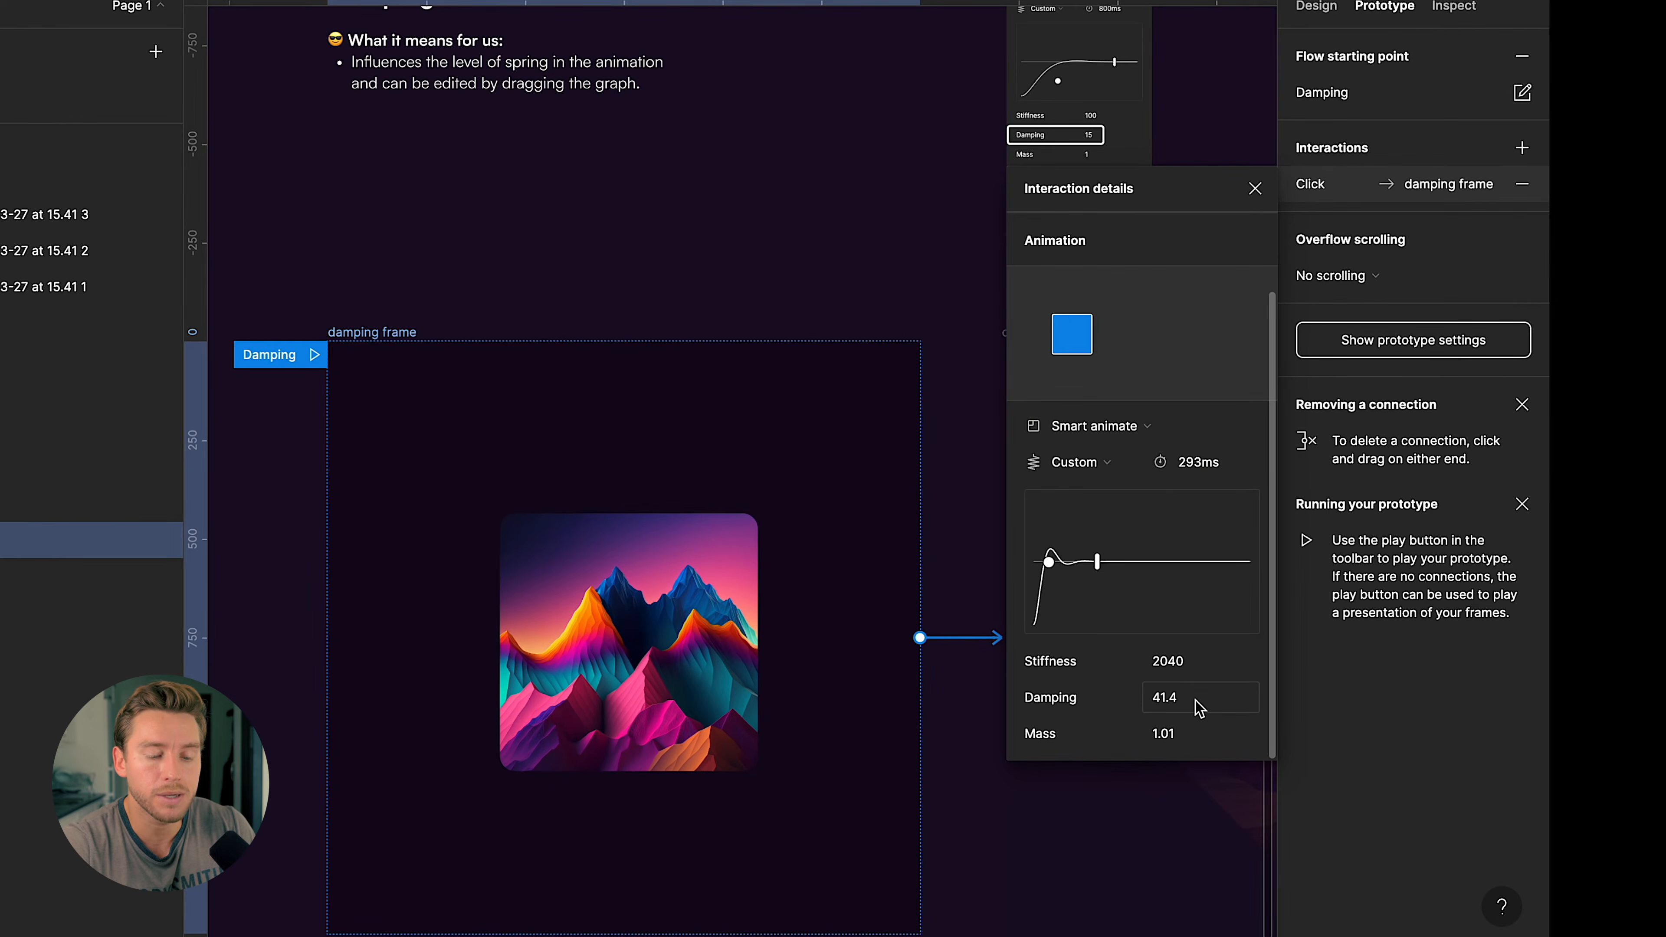
- Try damping values of 81.4 and 101.4 on the damping frame's spring and set it back to 41.4
click(1191, 703)
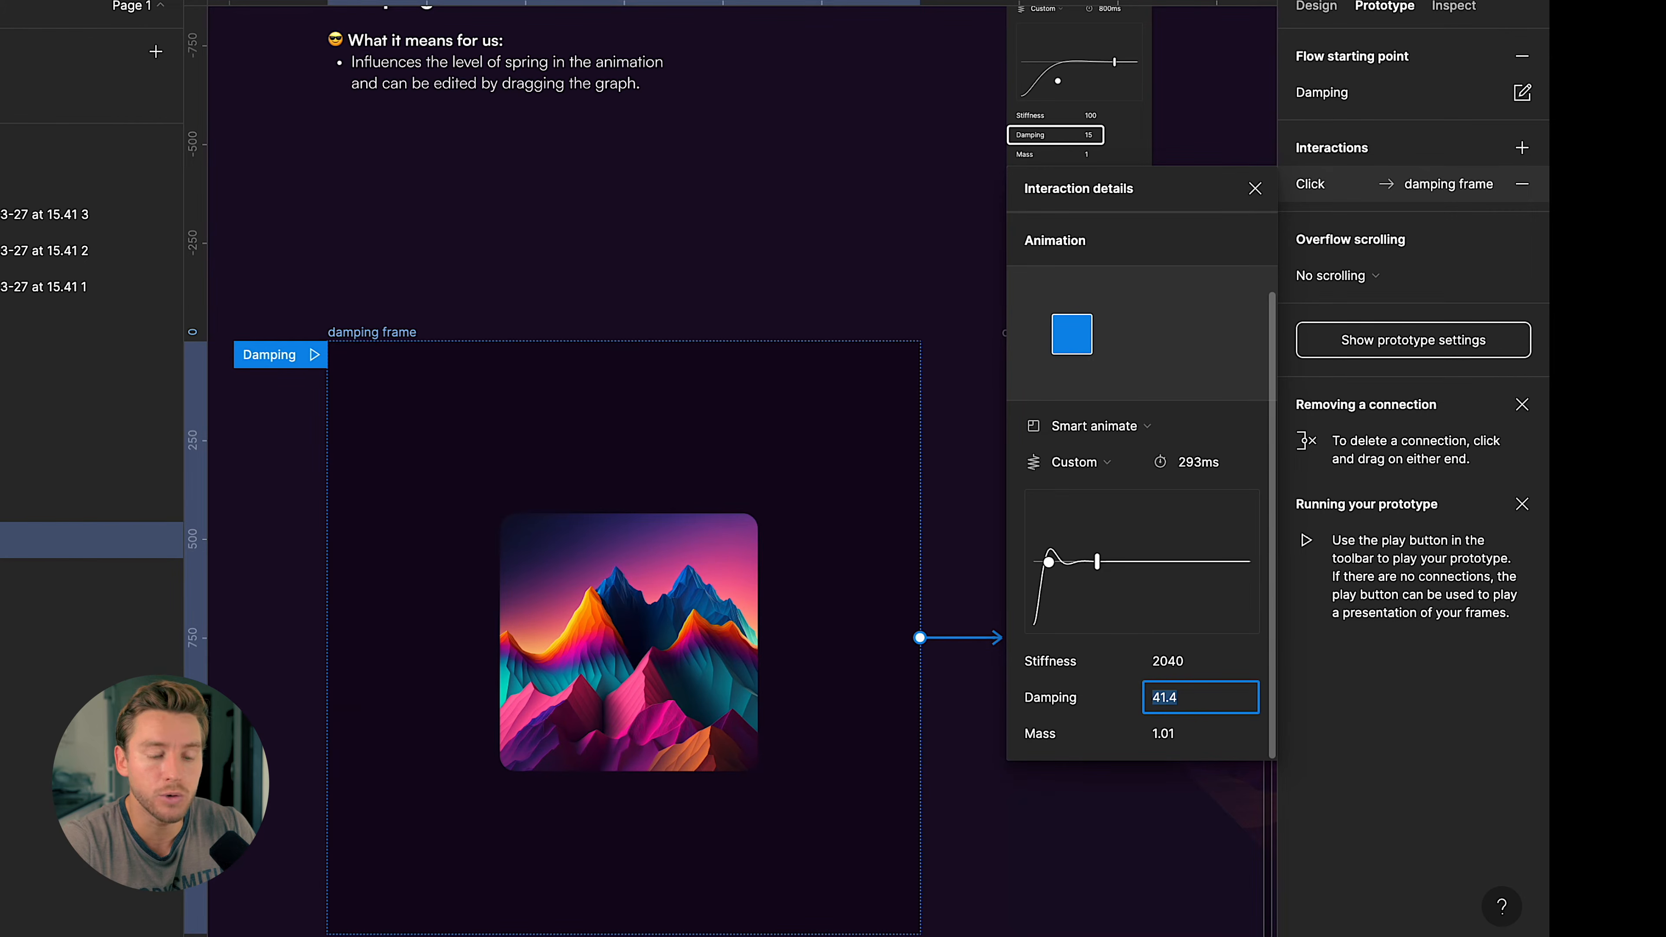
text(81.4)
key(Return)
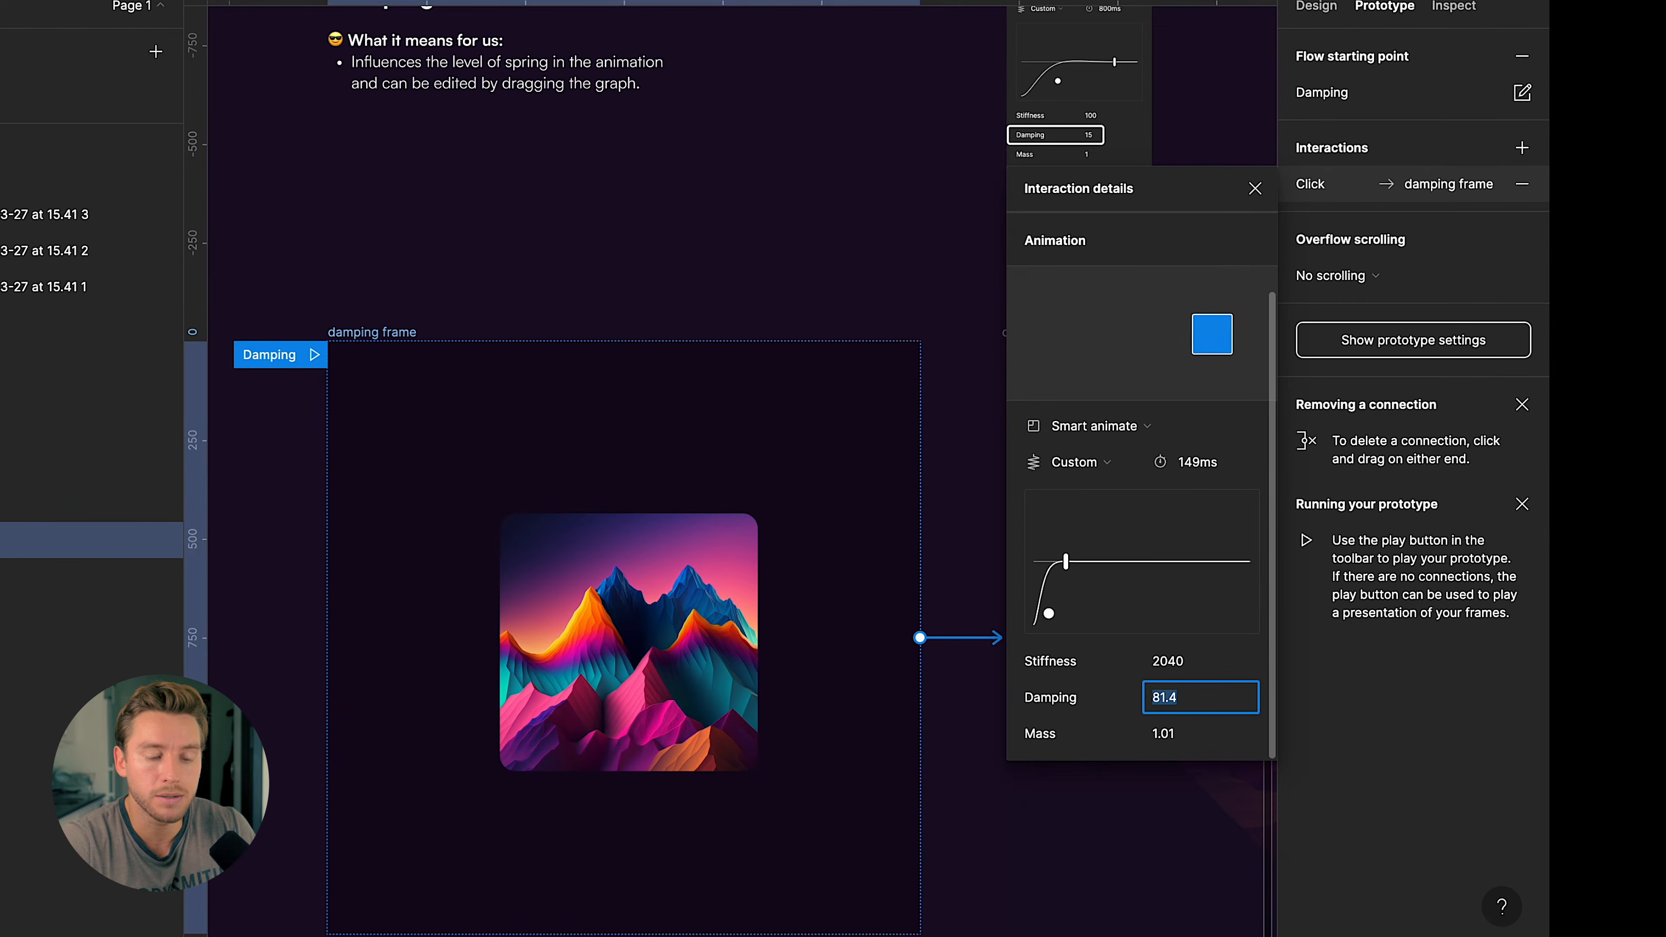
text(101.4)
key(Return)
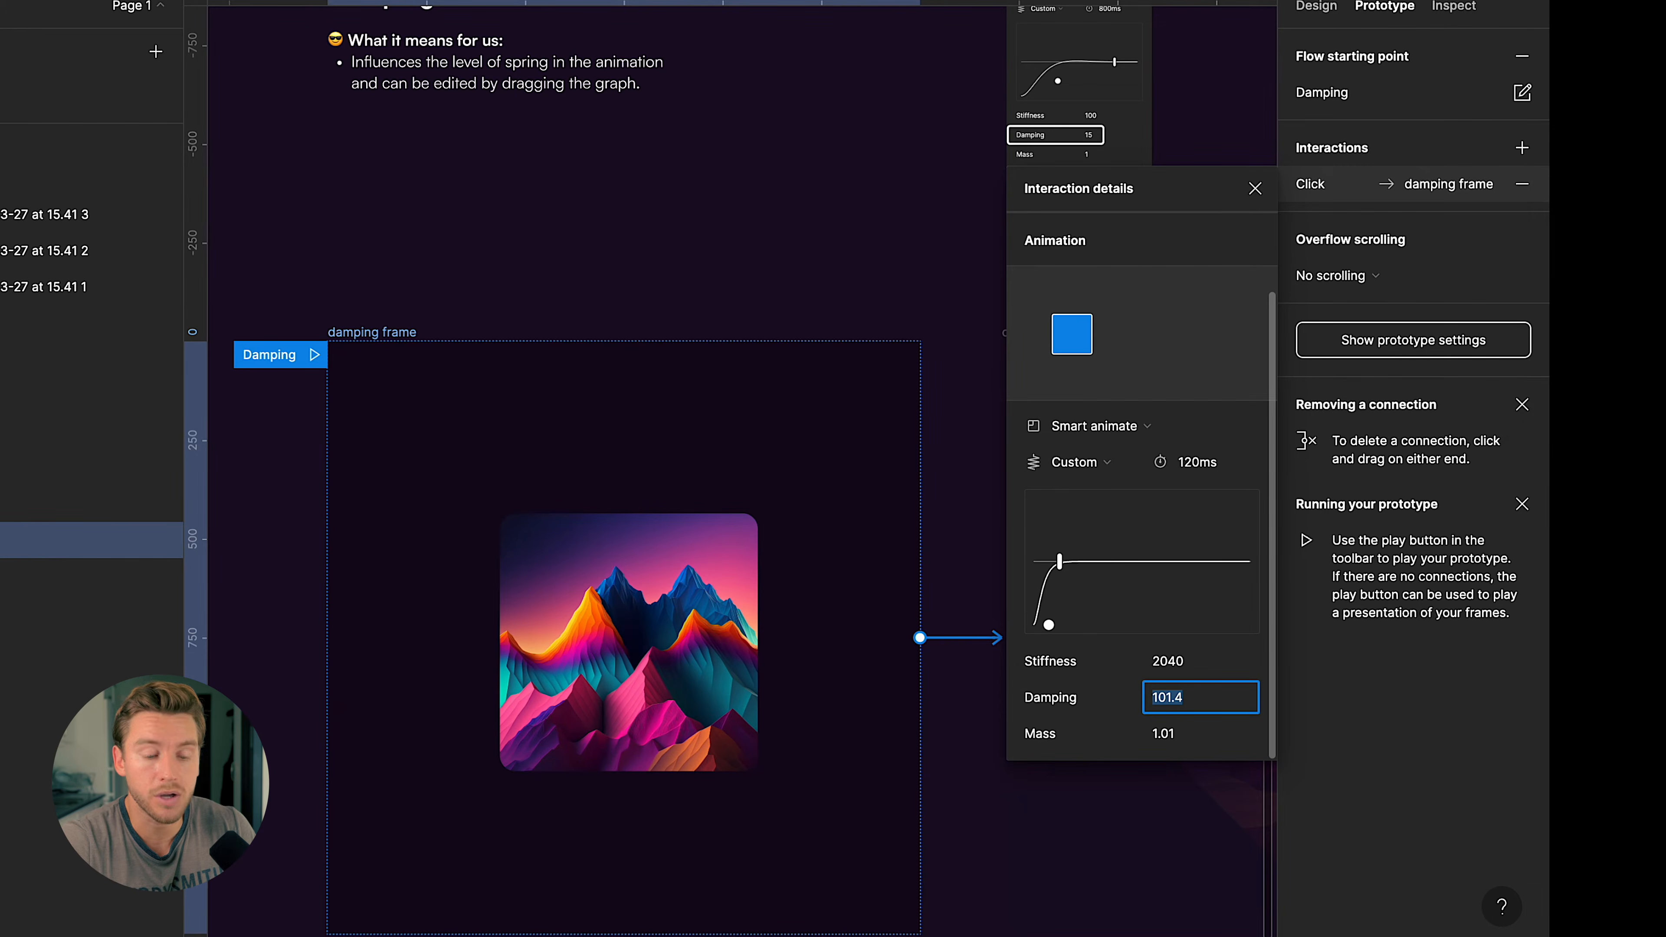
text(61.4)
key(Return)
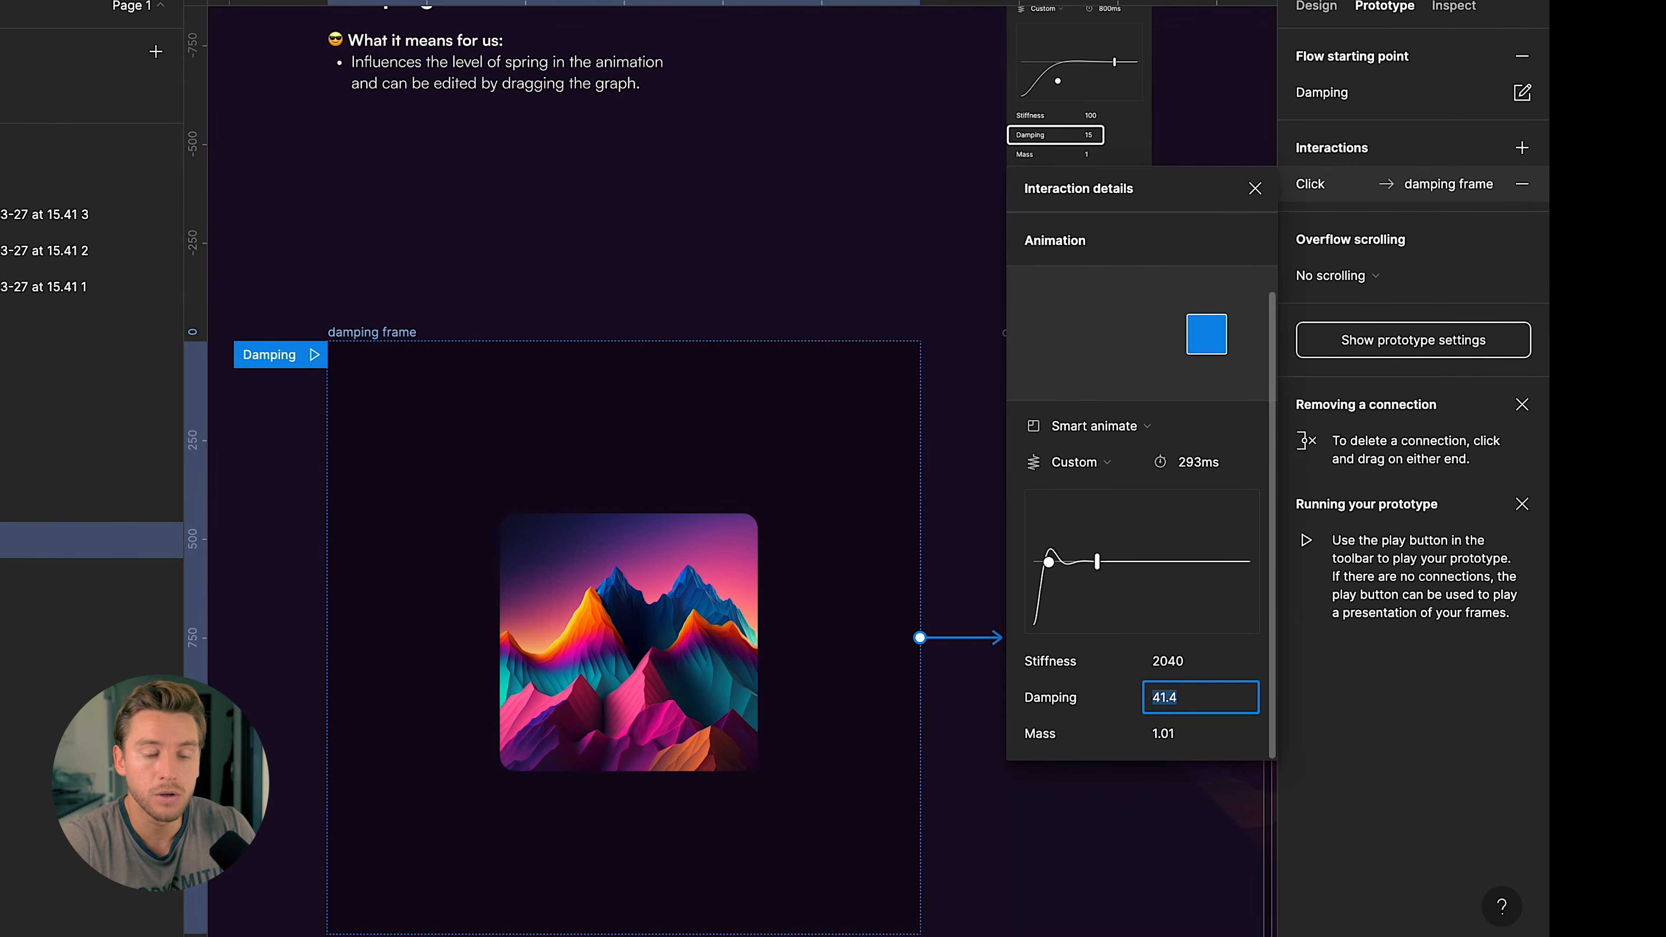
- Lower the damping of the damping frame's spring to 11.4 and 1.4, and raise it again by one large increment
text(11.4)
key(Return)
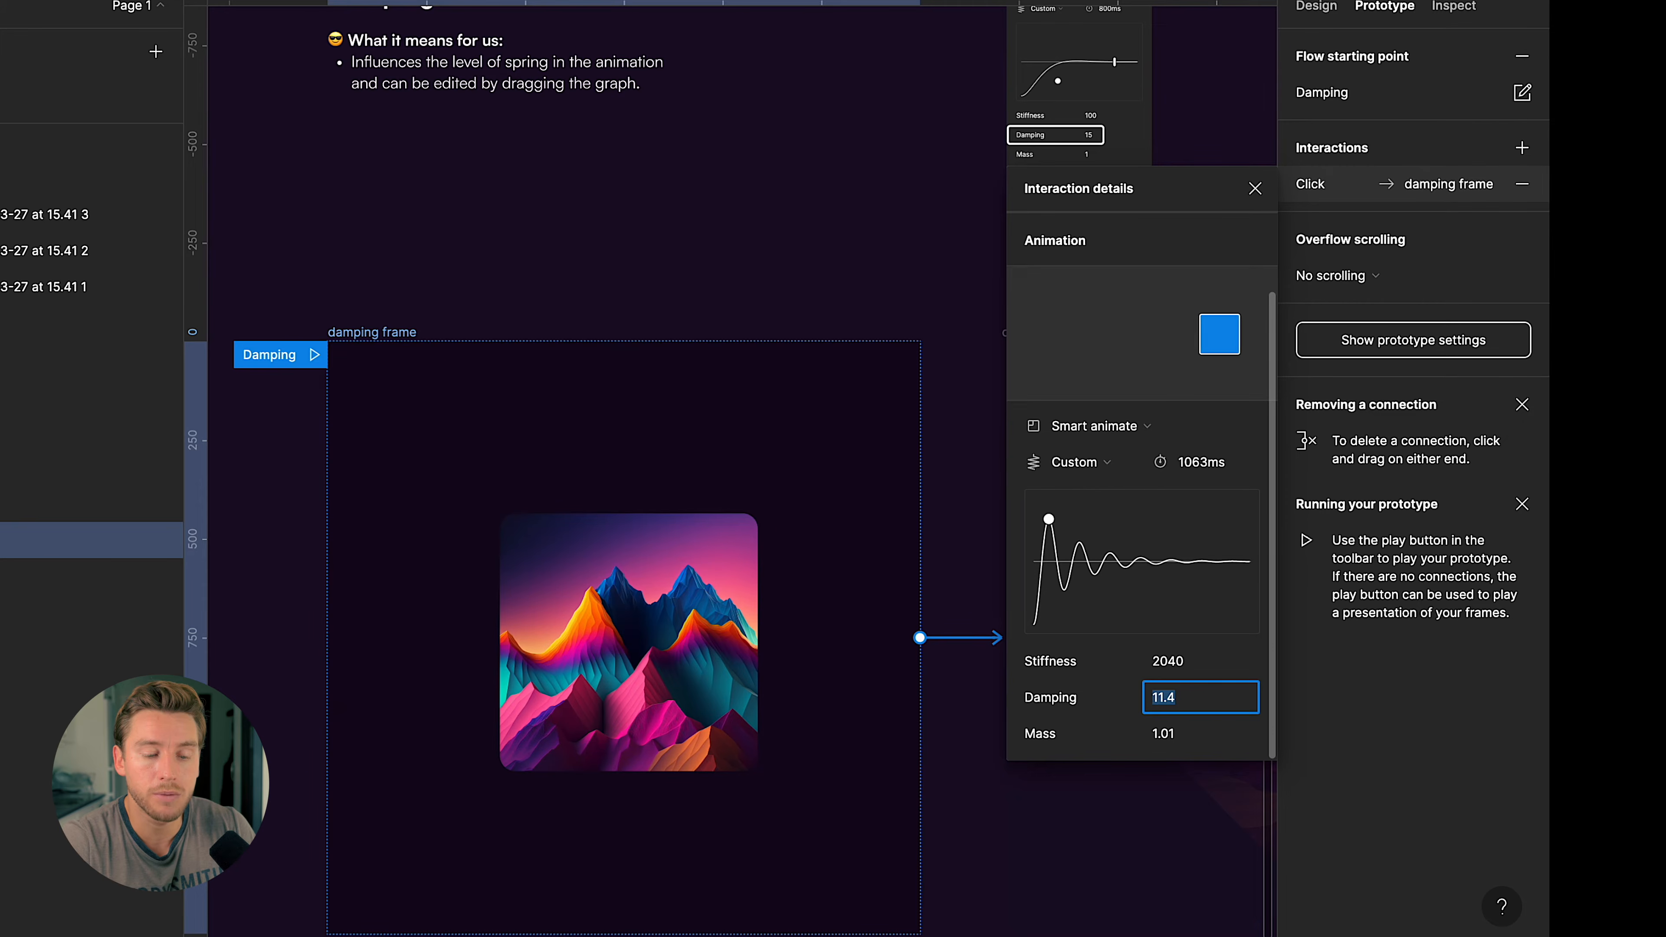
text(1.4)
key(Return)
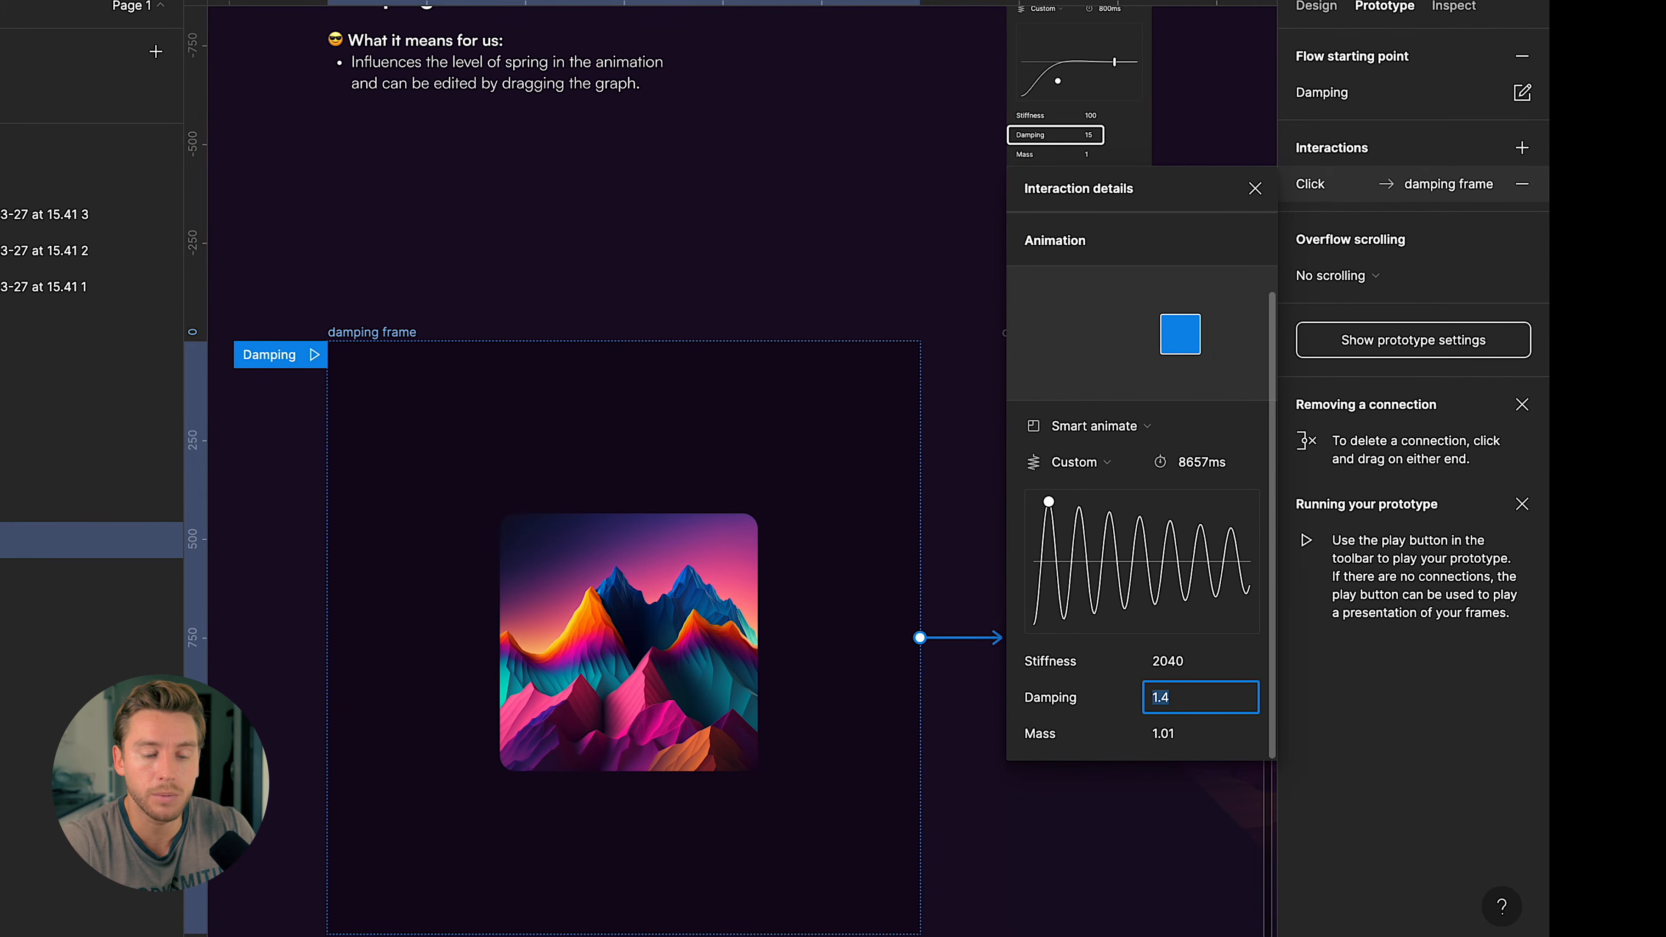
key(shift+Up)
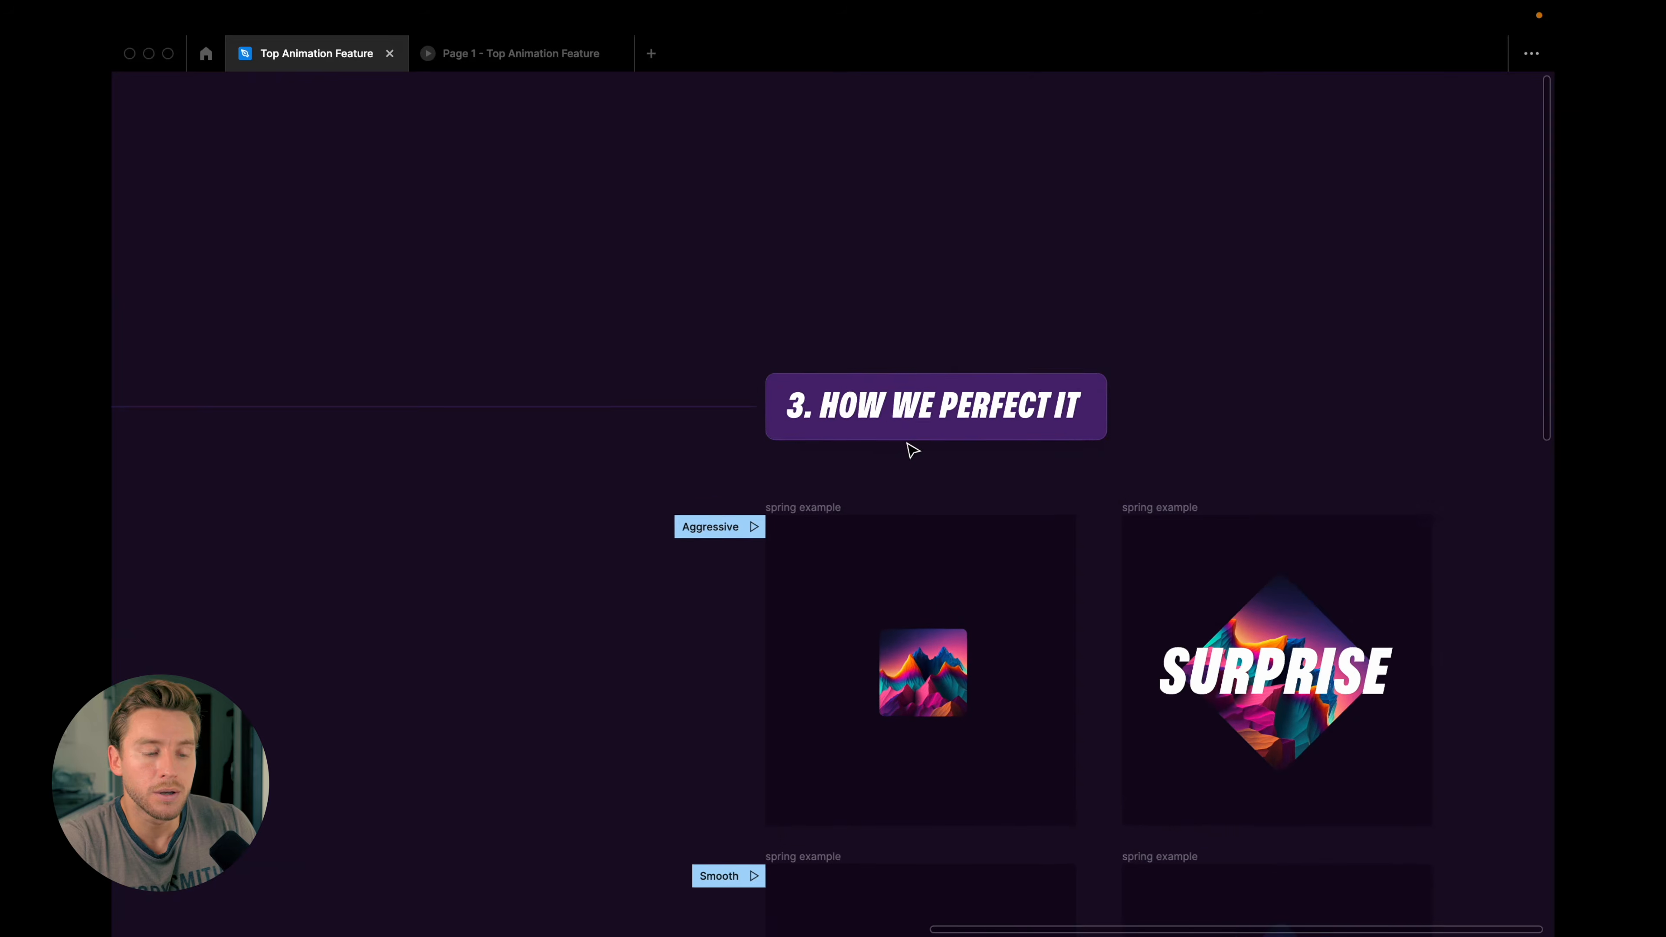
- Open the Aggressive spring example's connection under "3. How we perfect it" and review its stiffness, damping and mass
scroll(907, 448, down, 3)
scroll(913, 450, down, 1)
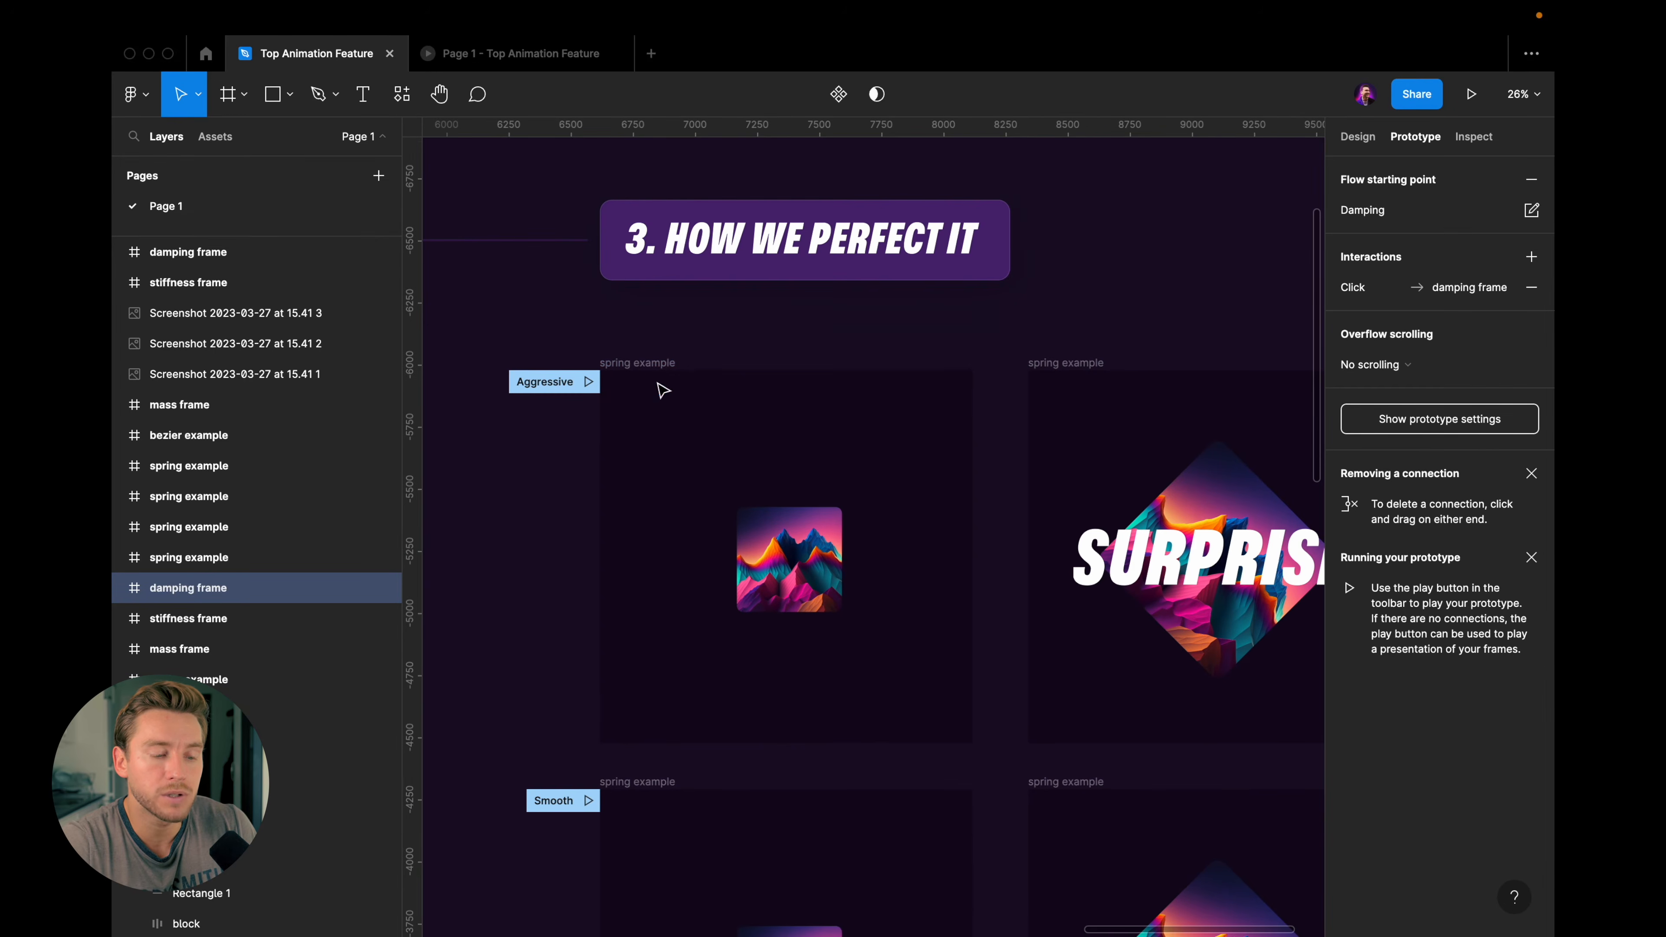
click(632, 364)
scroll(984, 454, right, 2)
scroll(984, 454, down, 1)
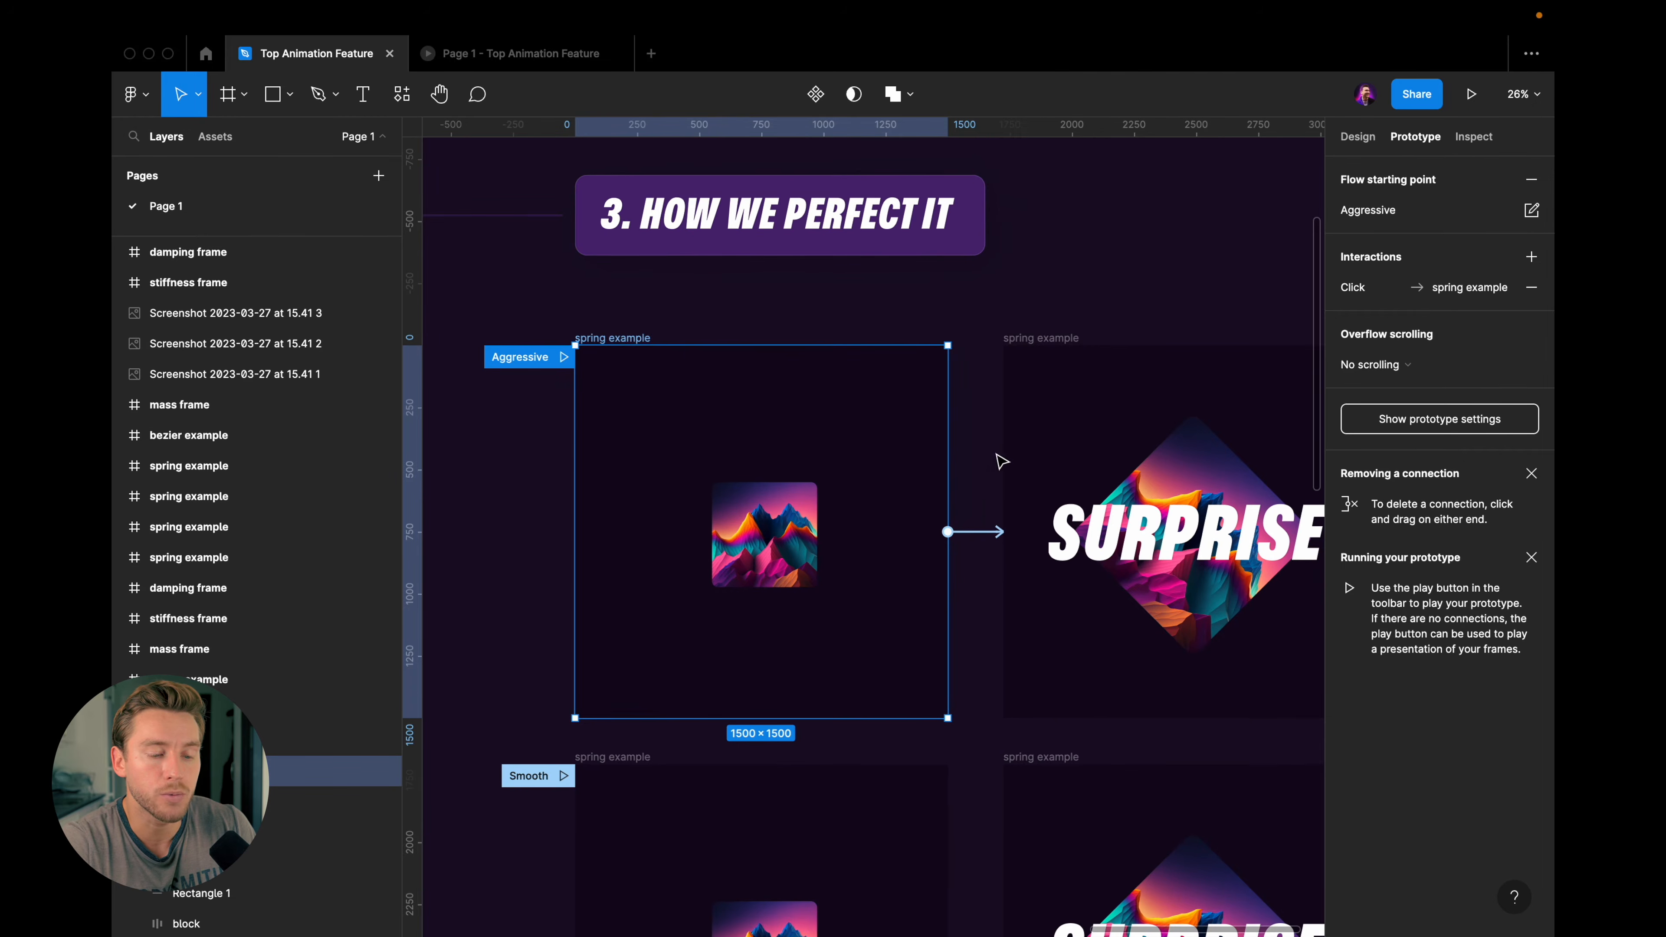
click(958, 524)
scroll(992, 453, right, 1)
scroll(992, 453, down, 1)
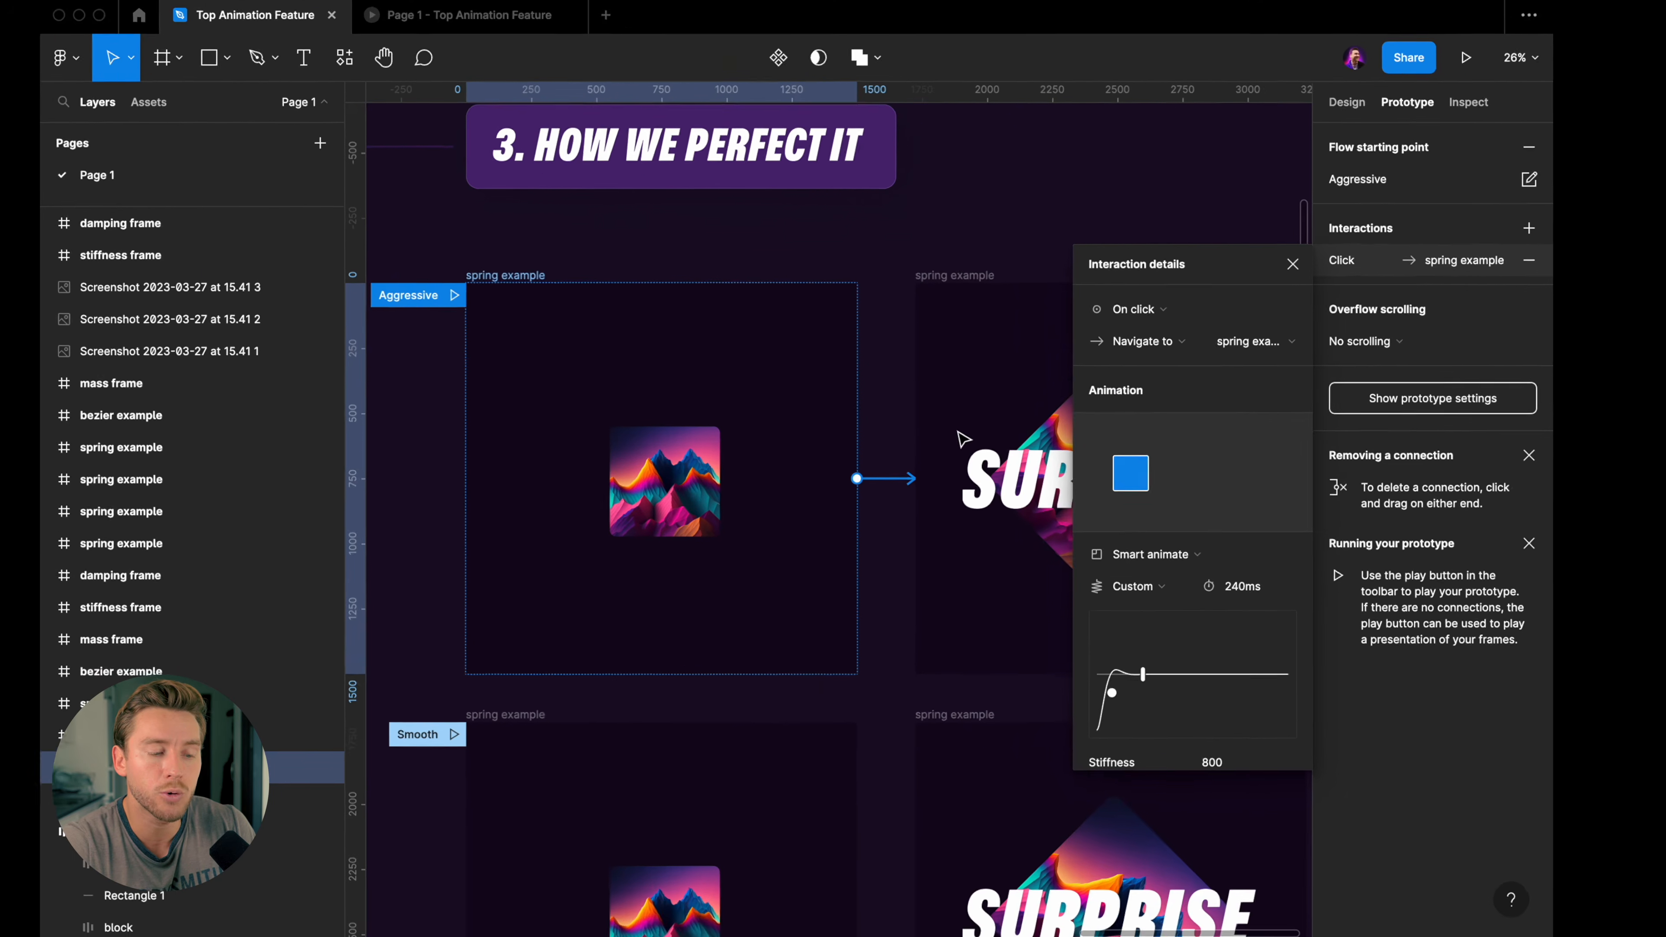
scroll(992, 453, down, 2)
scroll(1274, 598, down, 2)
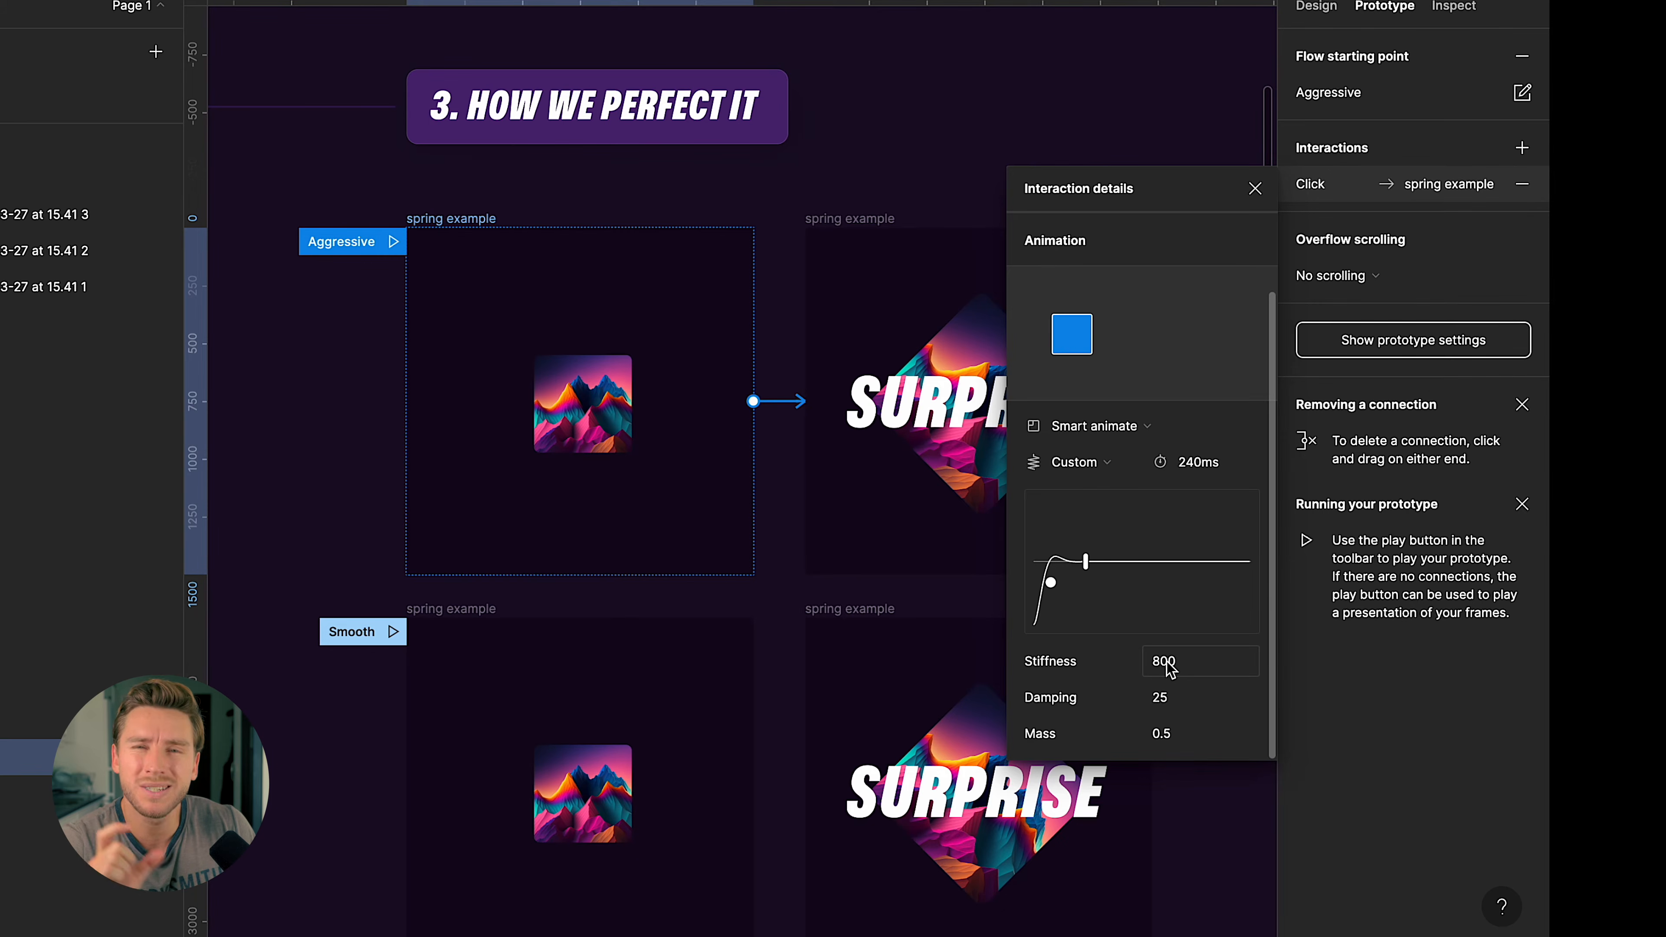
click(1173, 703)
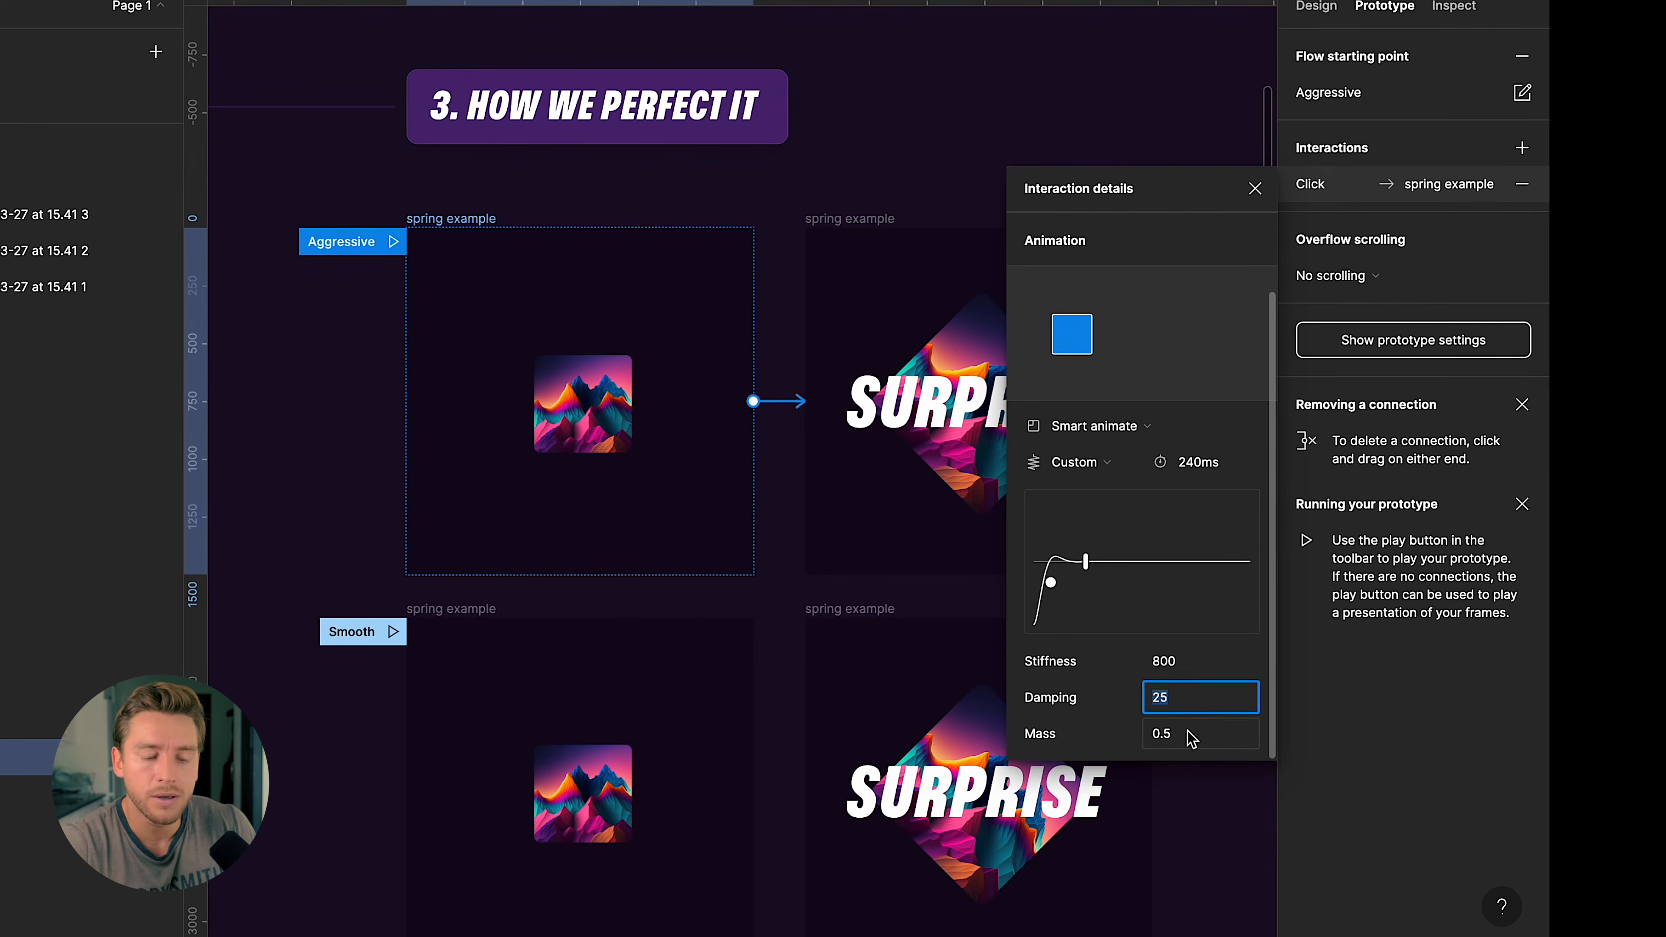
click(1191, 749)
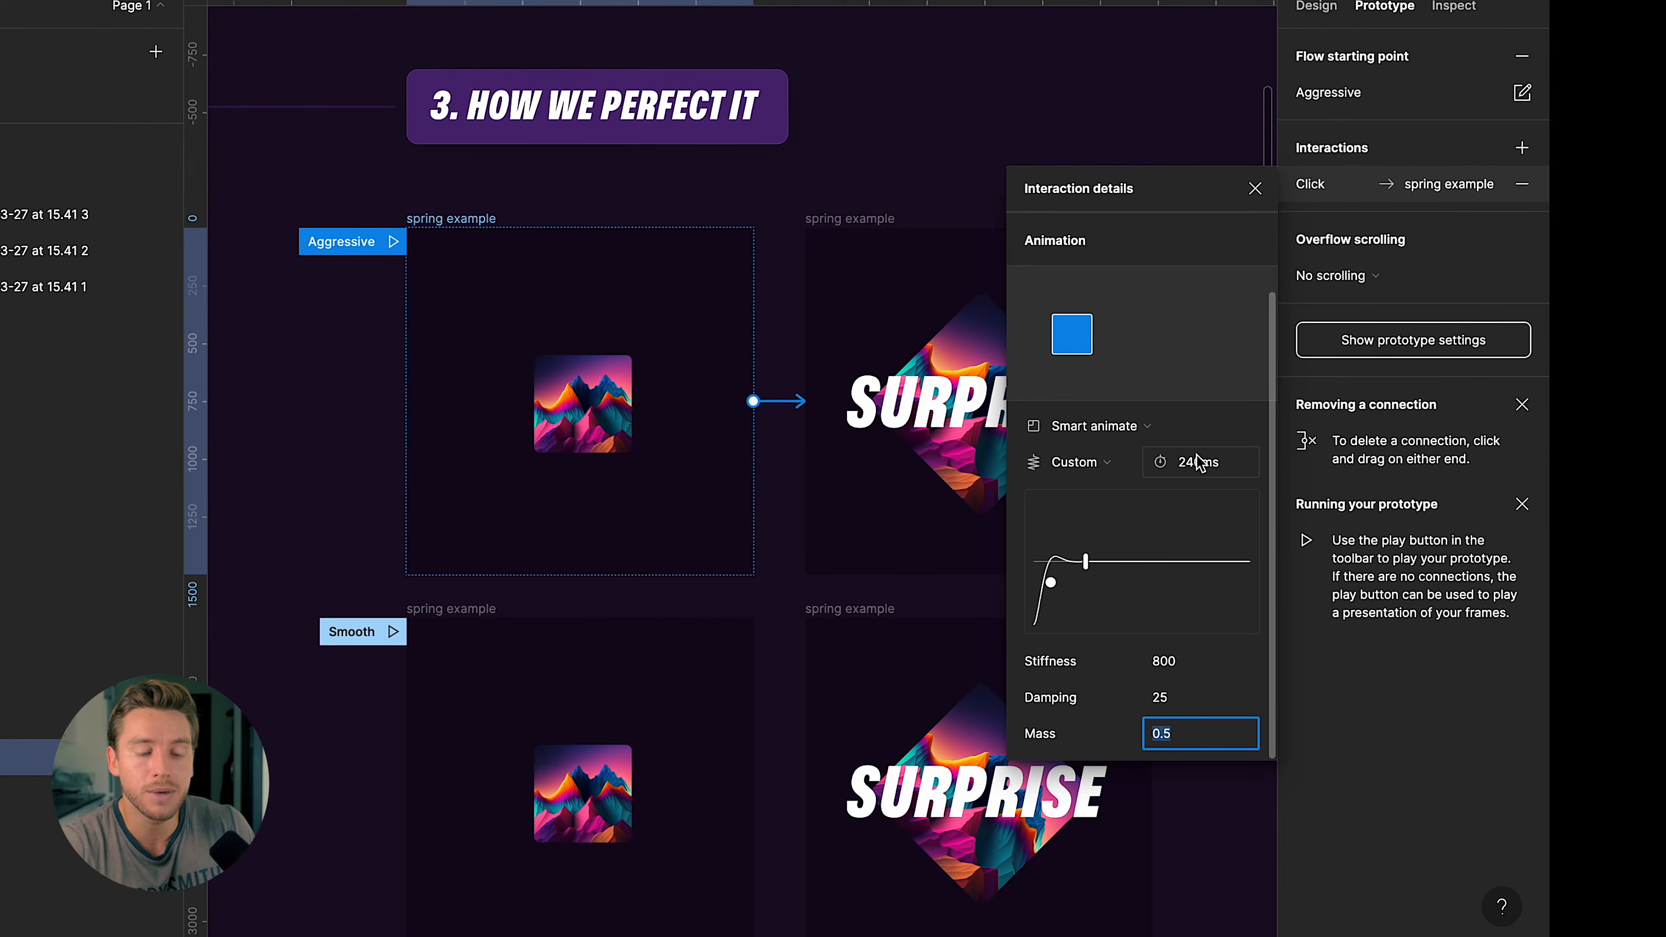
- Play and replay the Aggressive flow in the prototype preview and return to the design file
click(389, 239)
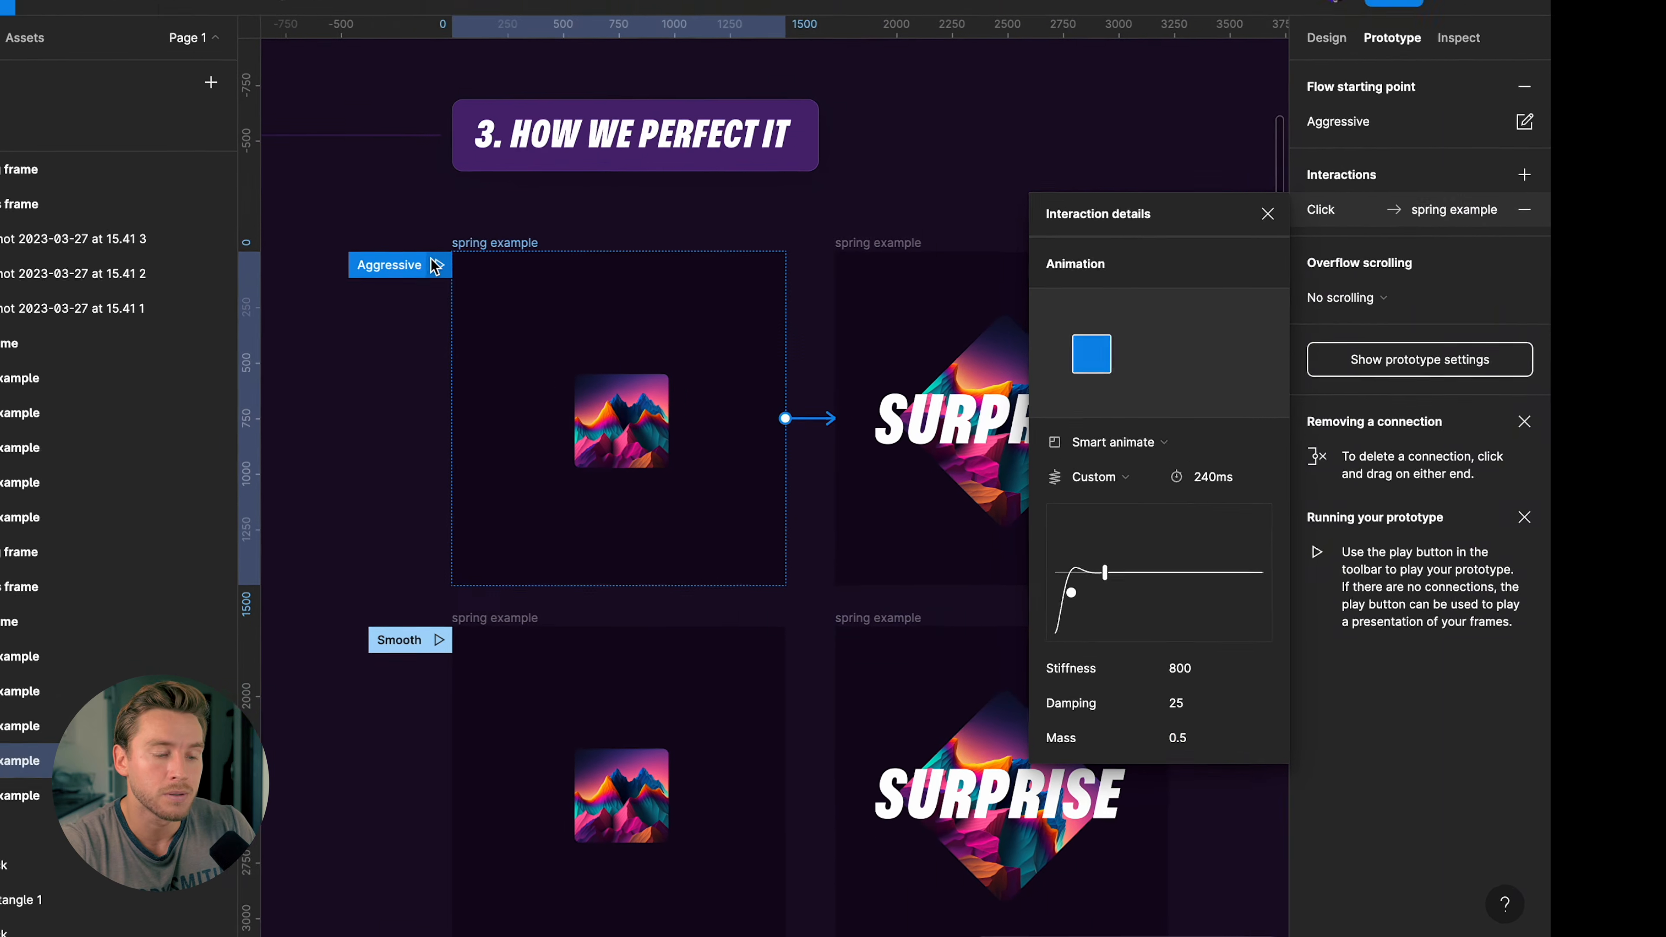
click(435, 266)
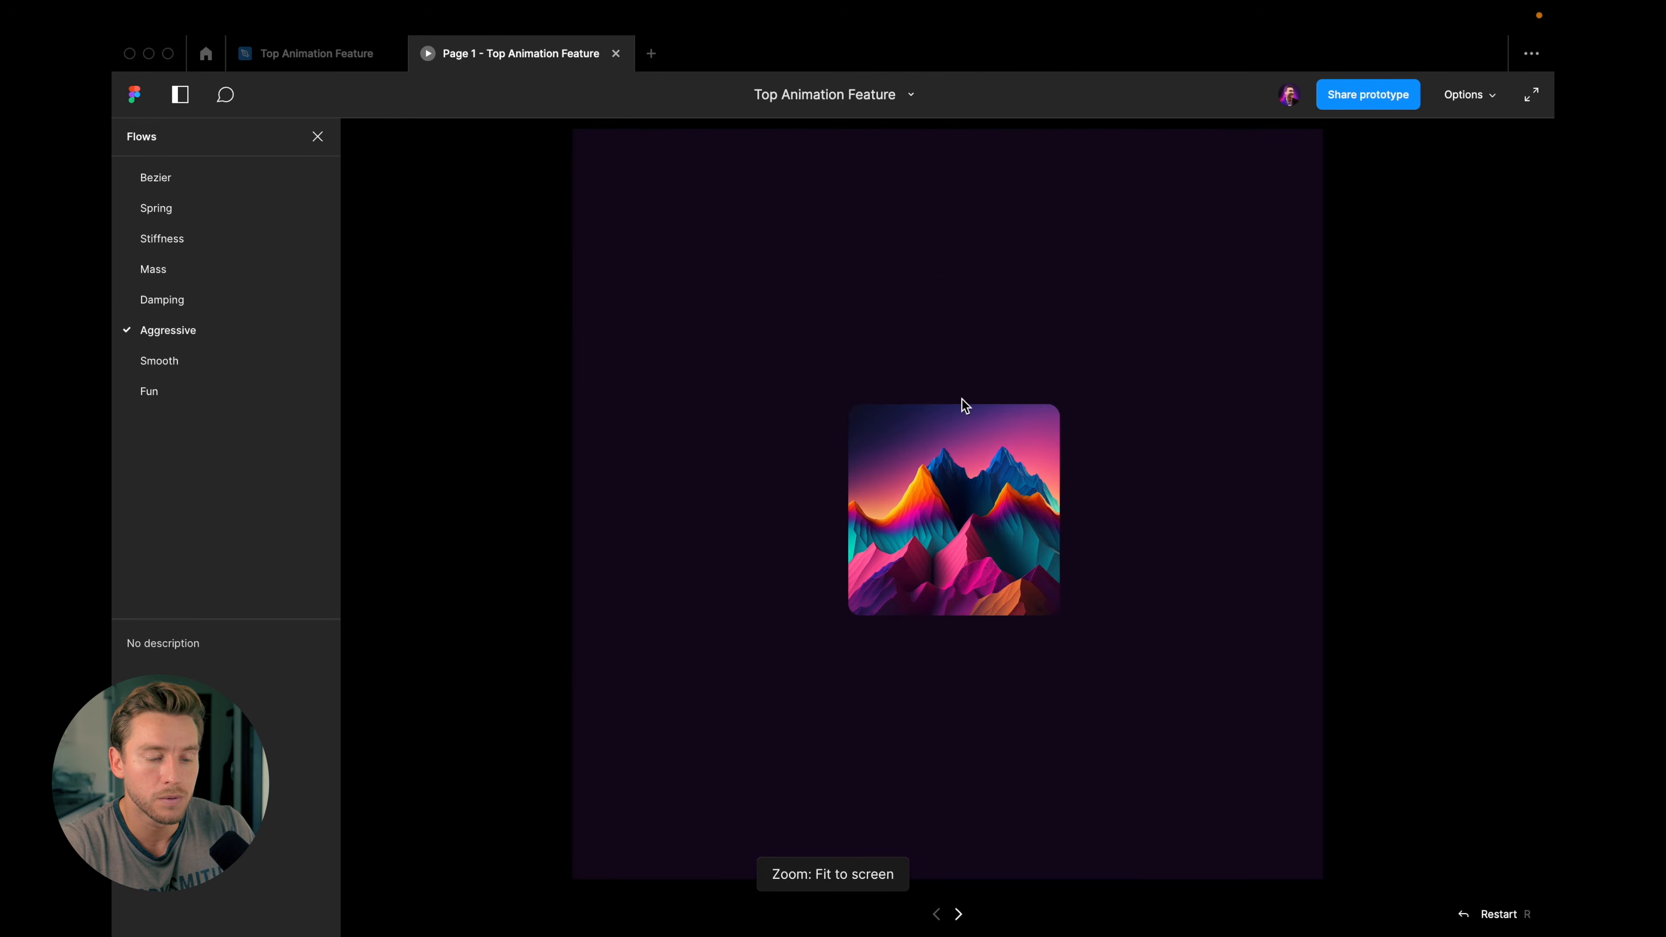
key(r)
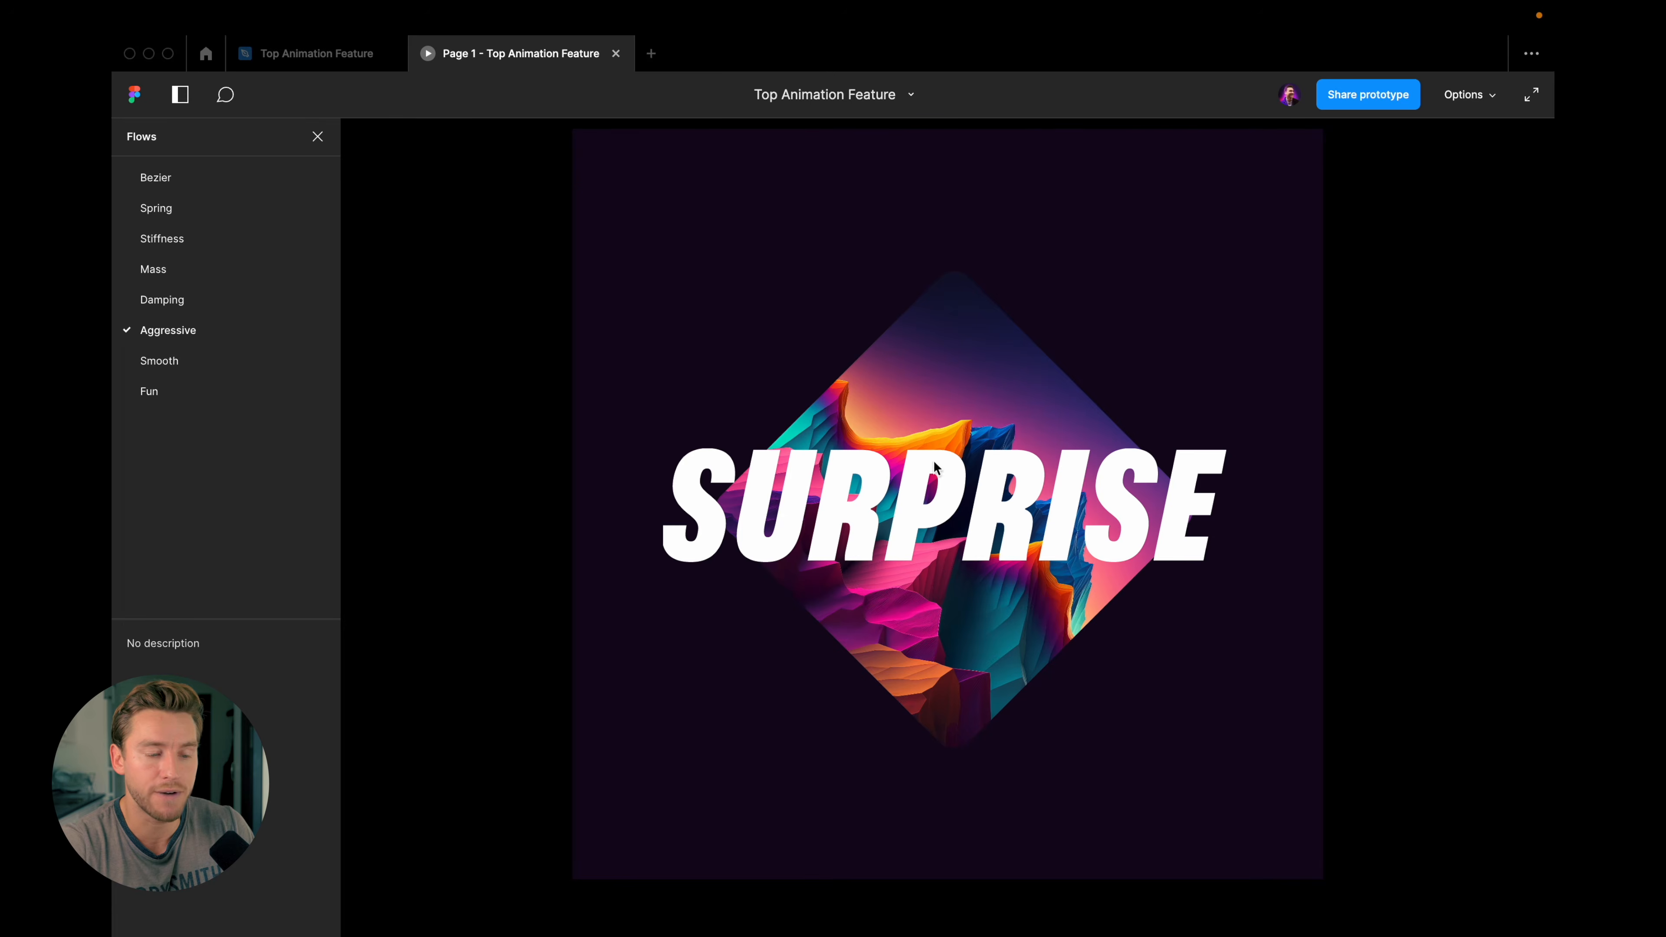
key(r)
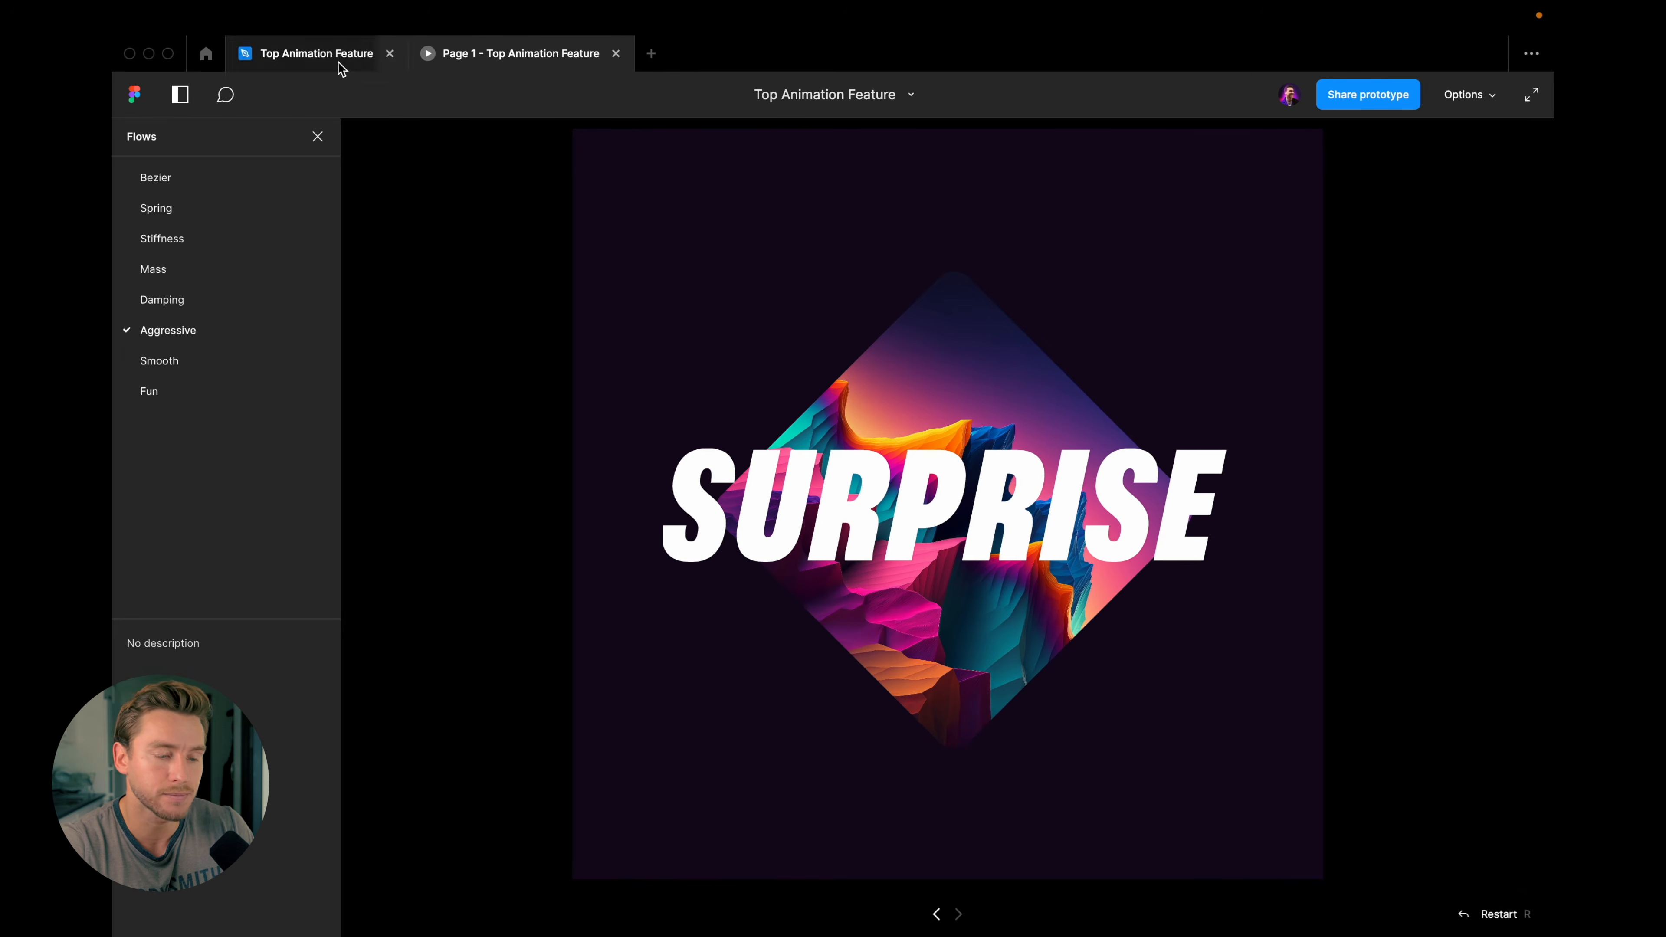
click(341, 62)
- Open the interaction details of the Smooth spring example's connection and review its custom spring settings
scroll(662, 558, down, 3)
scroll(588, 502, up, 2)
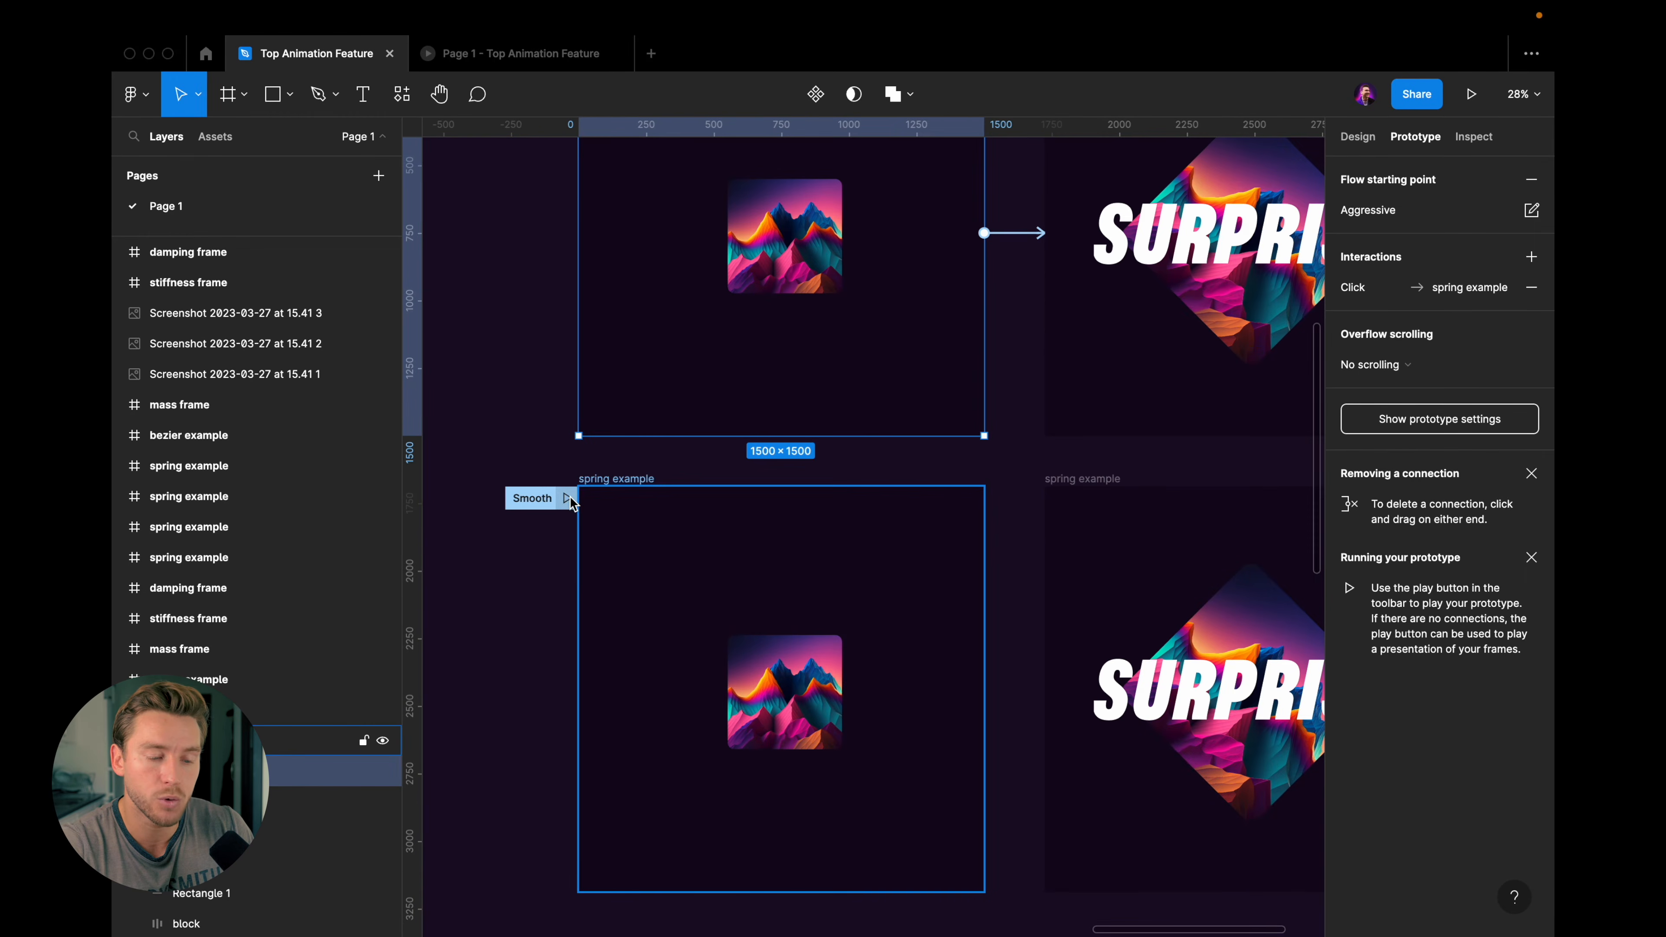
scroll(945, 573, down, 2)
click(658, 500)
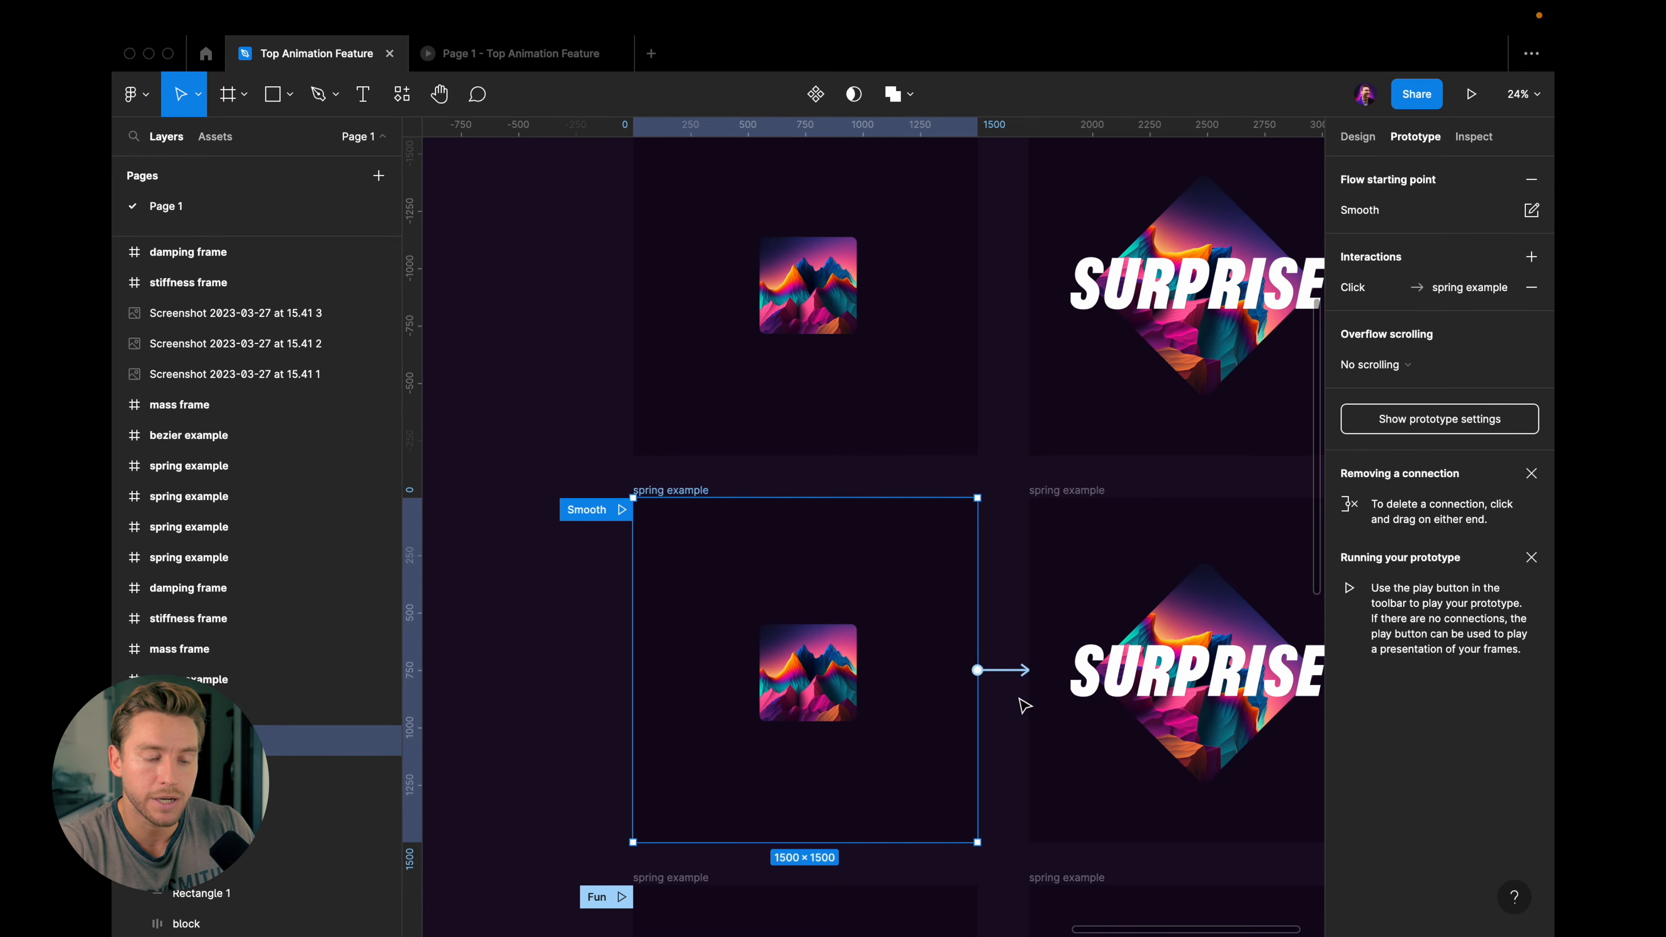
click(1022, 670)
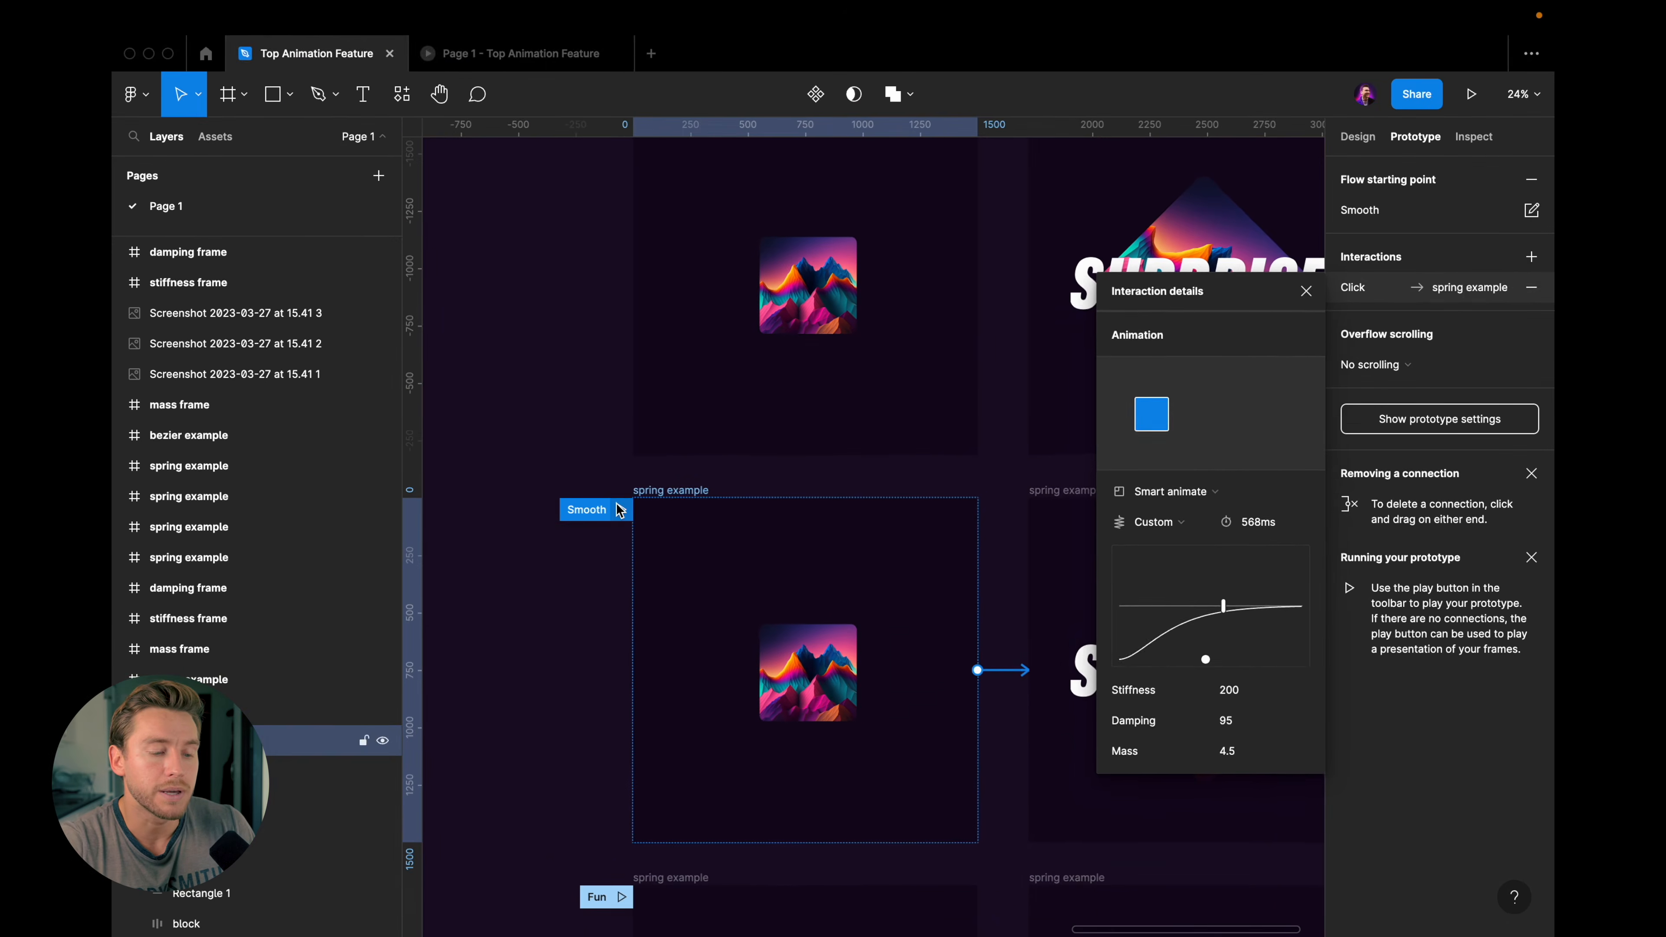
- Play the Smooth flow in the prototype preview, fitted to the screen, and return to the design file
click(621, 510)
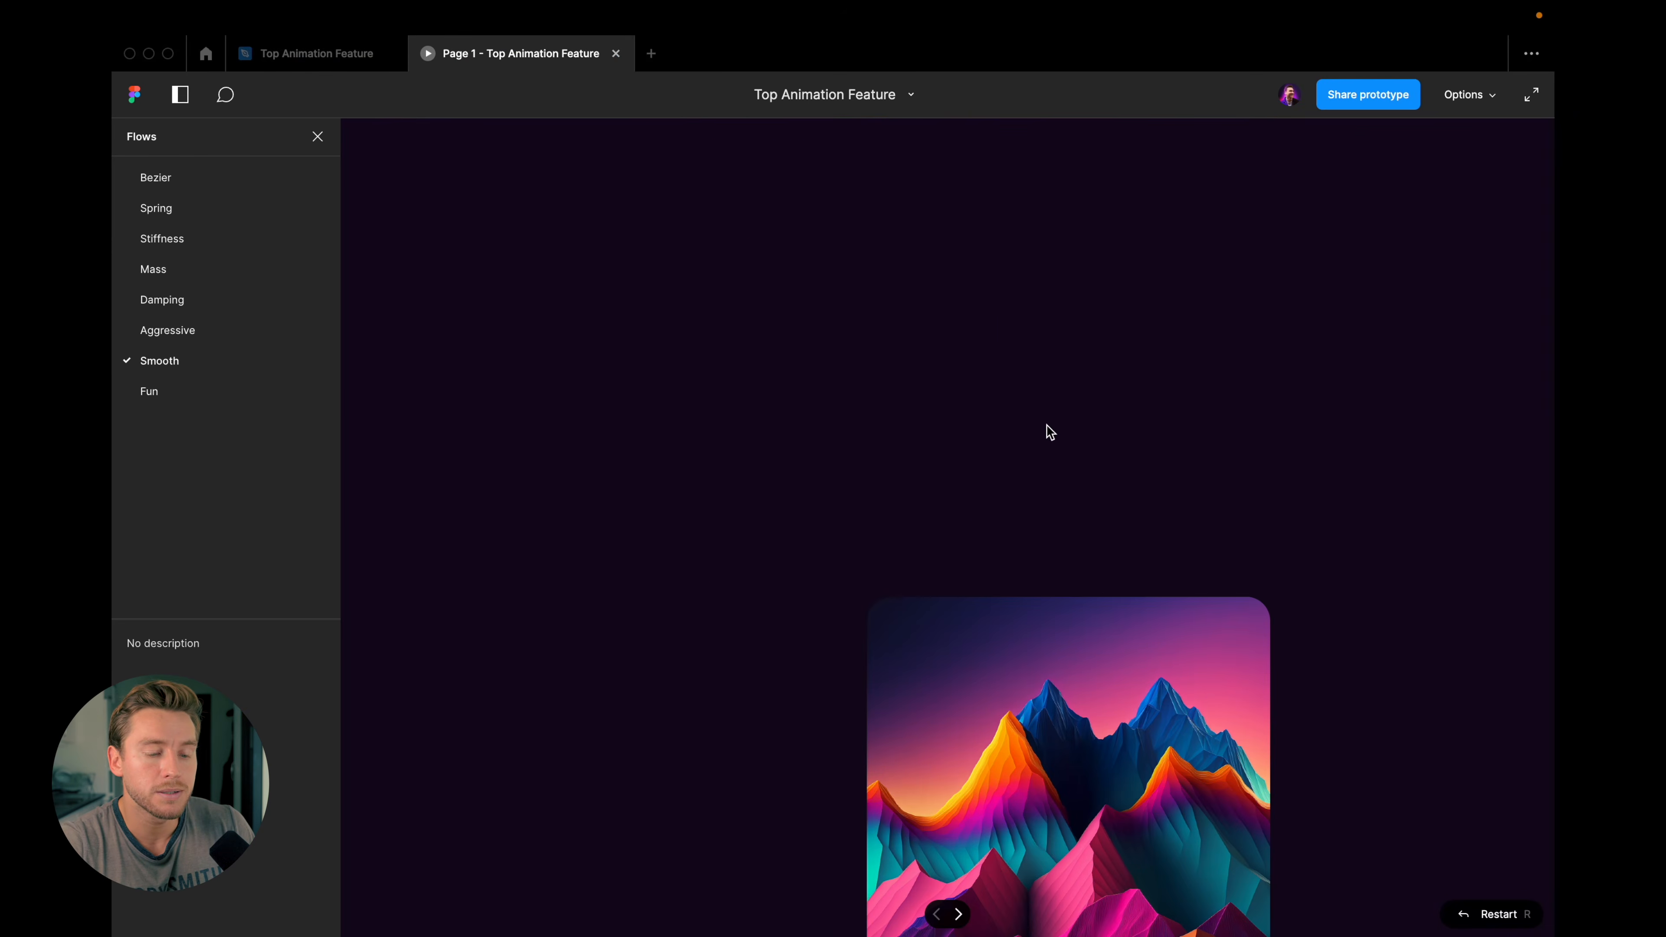
key(shift+1)
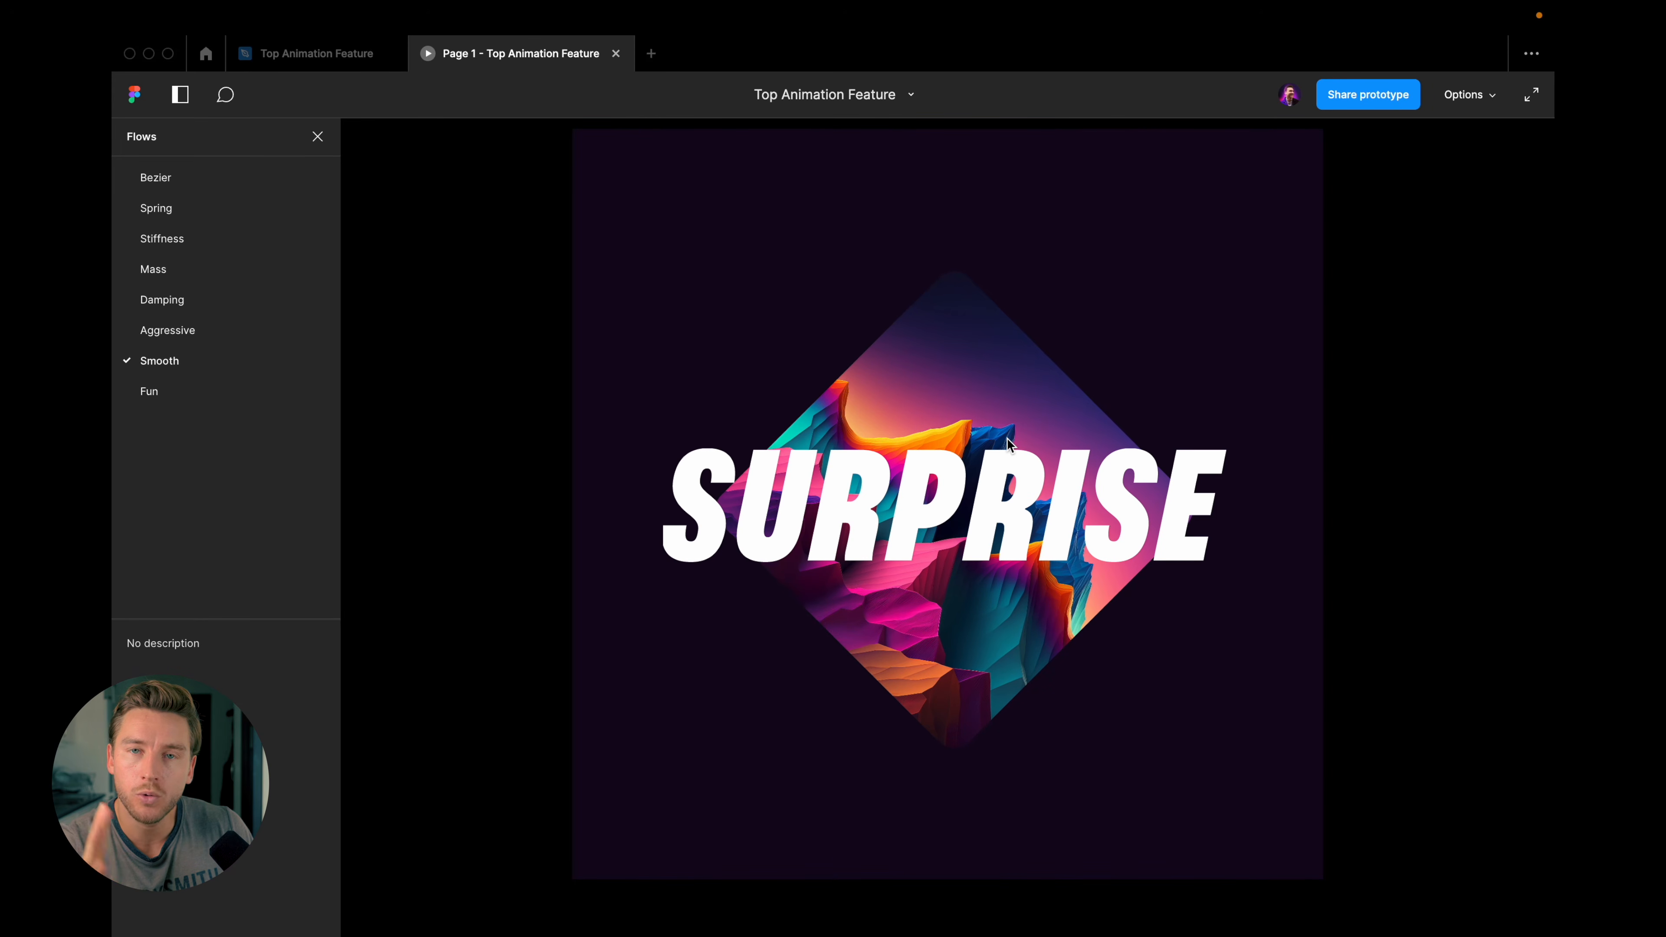
click(317, 53)
- Open the Fun spring example's connection and review its stiffness, damping and mass
scroll(853, 413, down, 10)
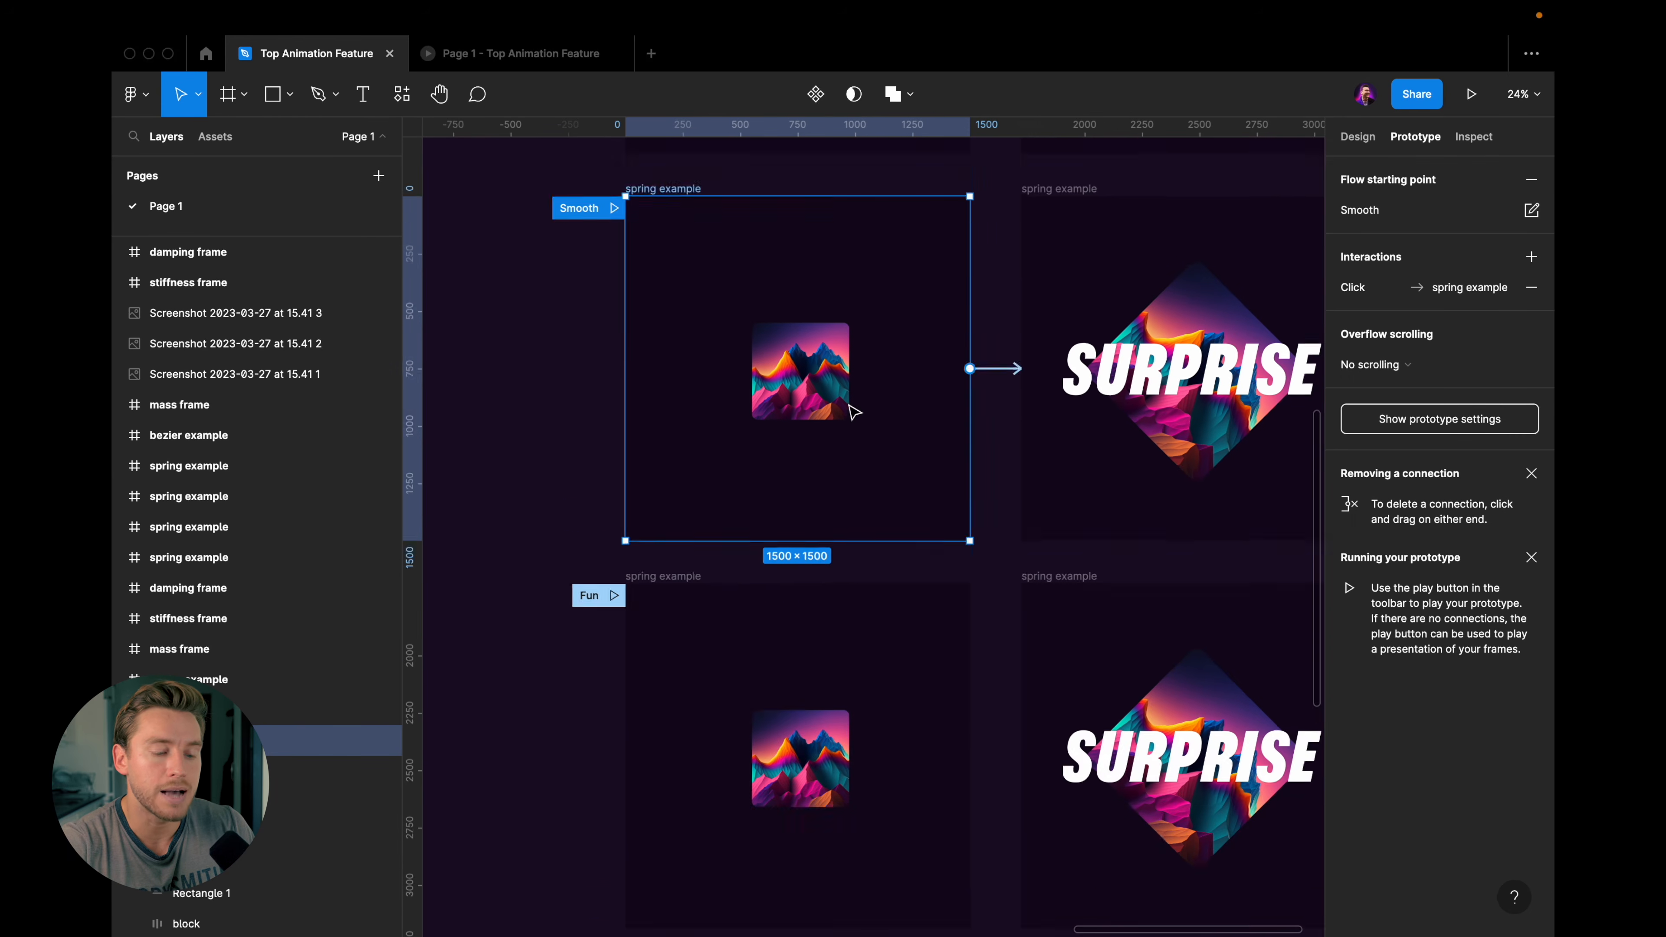
scroll(854, 412, up, 2)
click(659, 298)
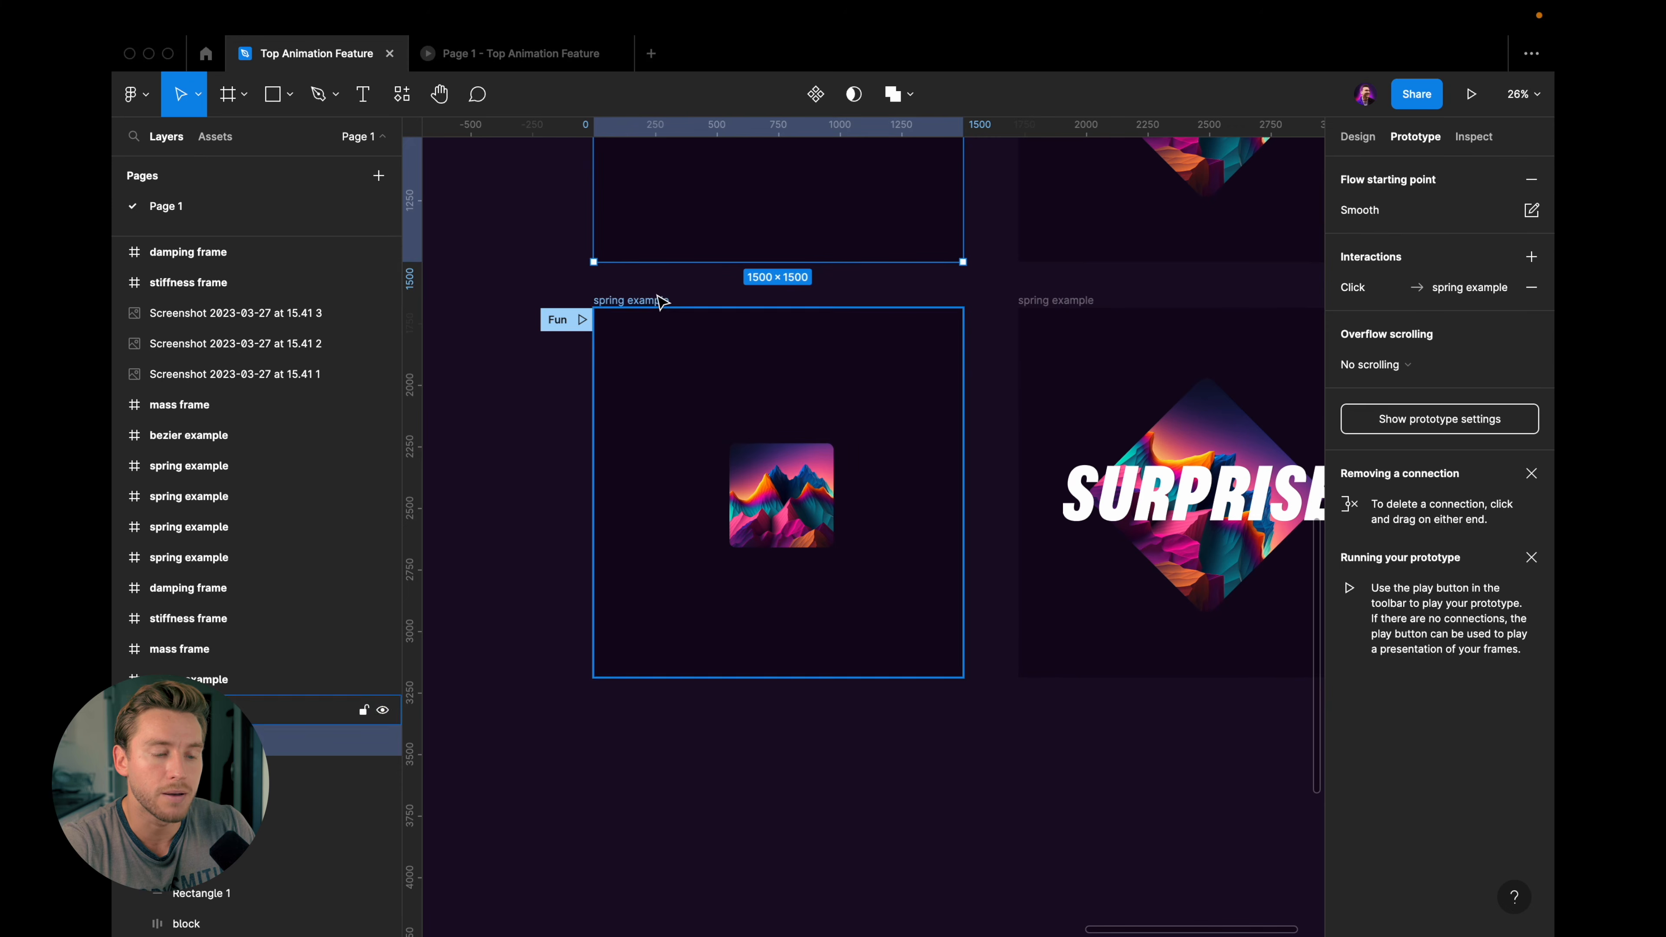
click(1000, 492)
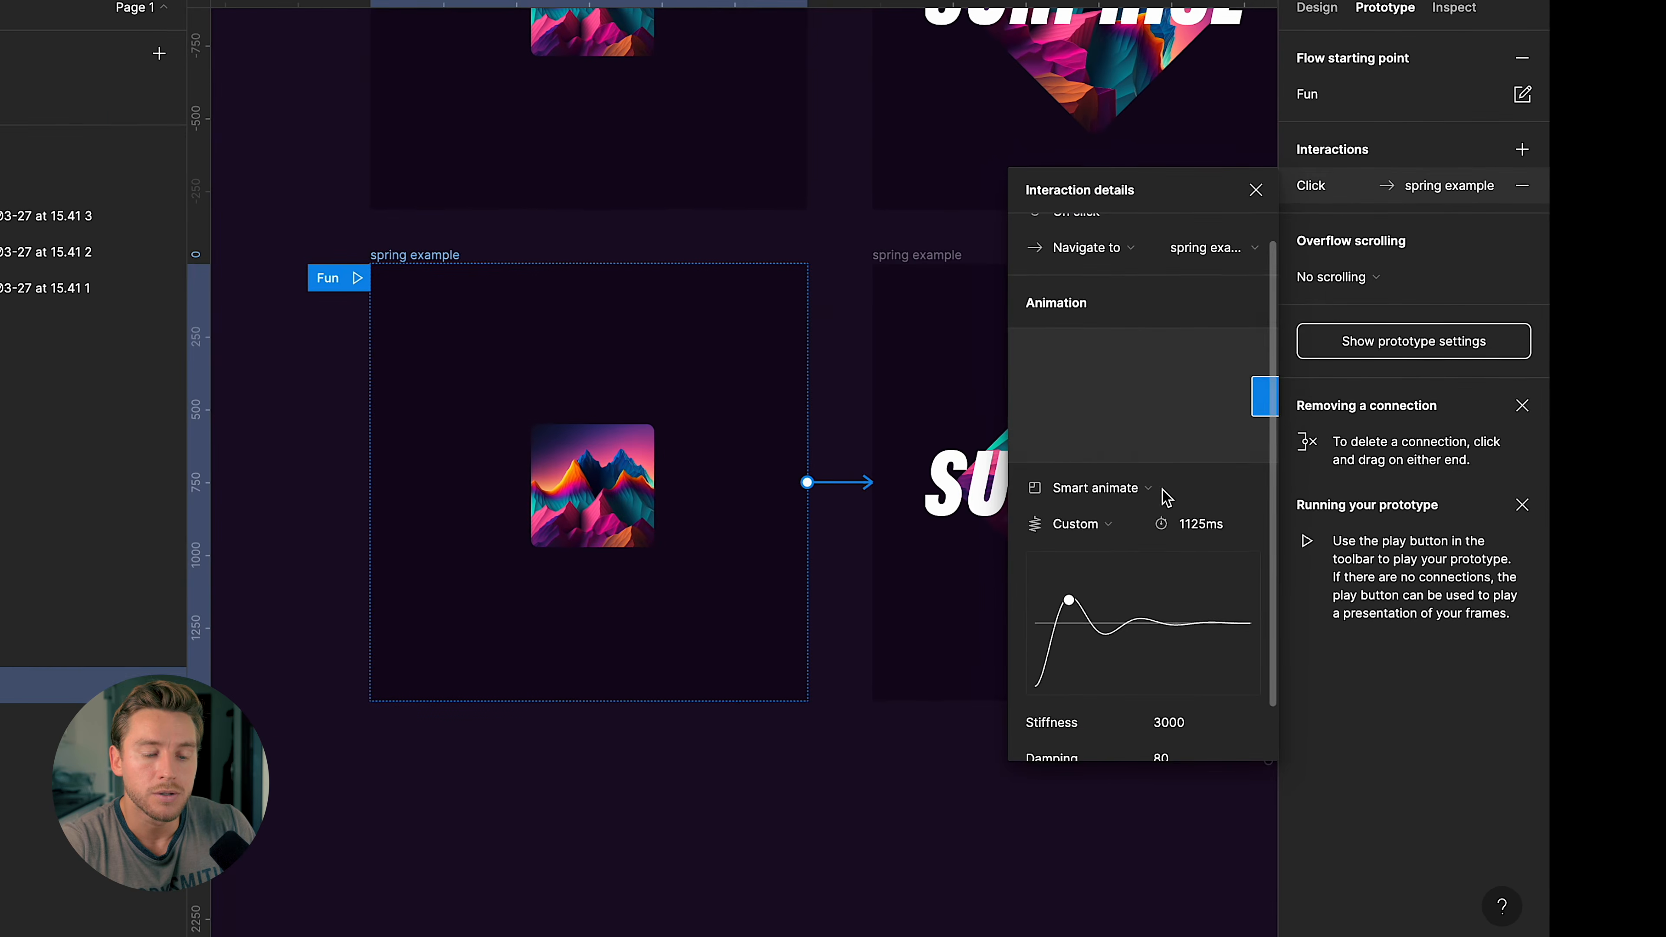
scroll(1165, 496, down, 2)
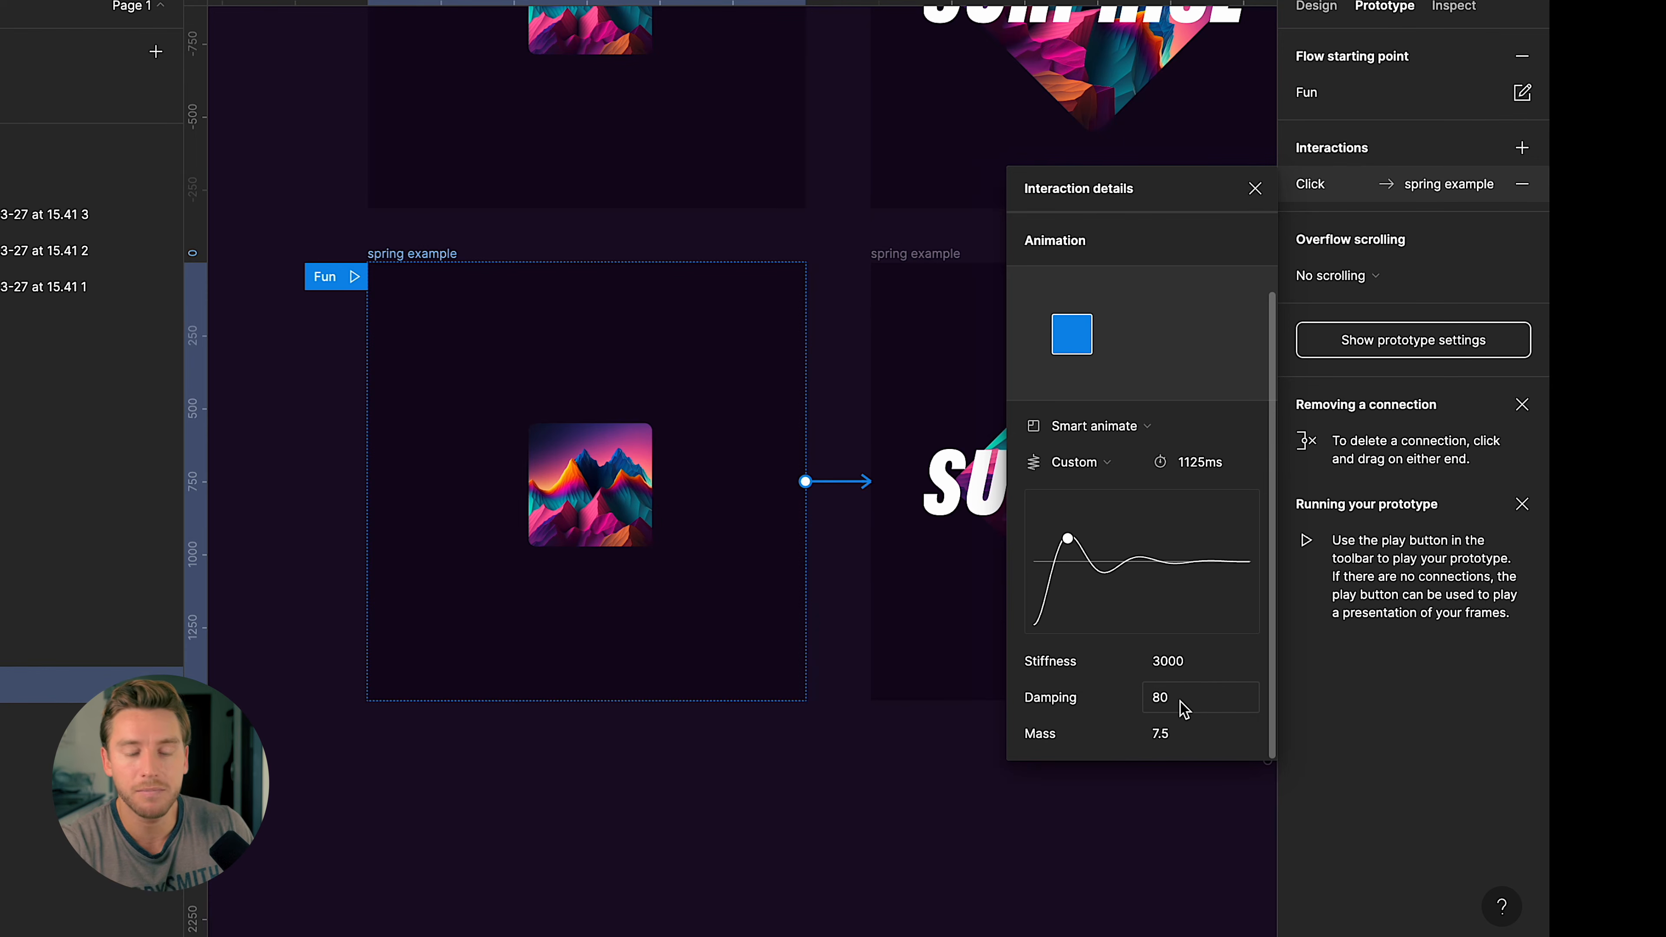
click(1182, 733)
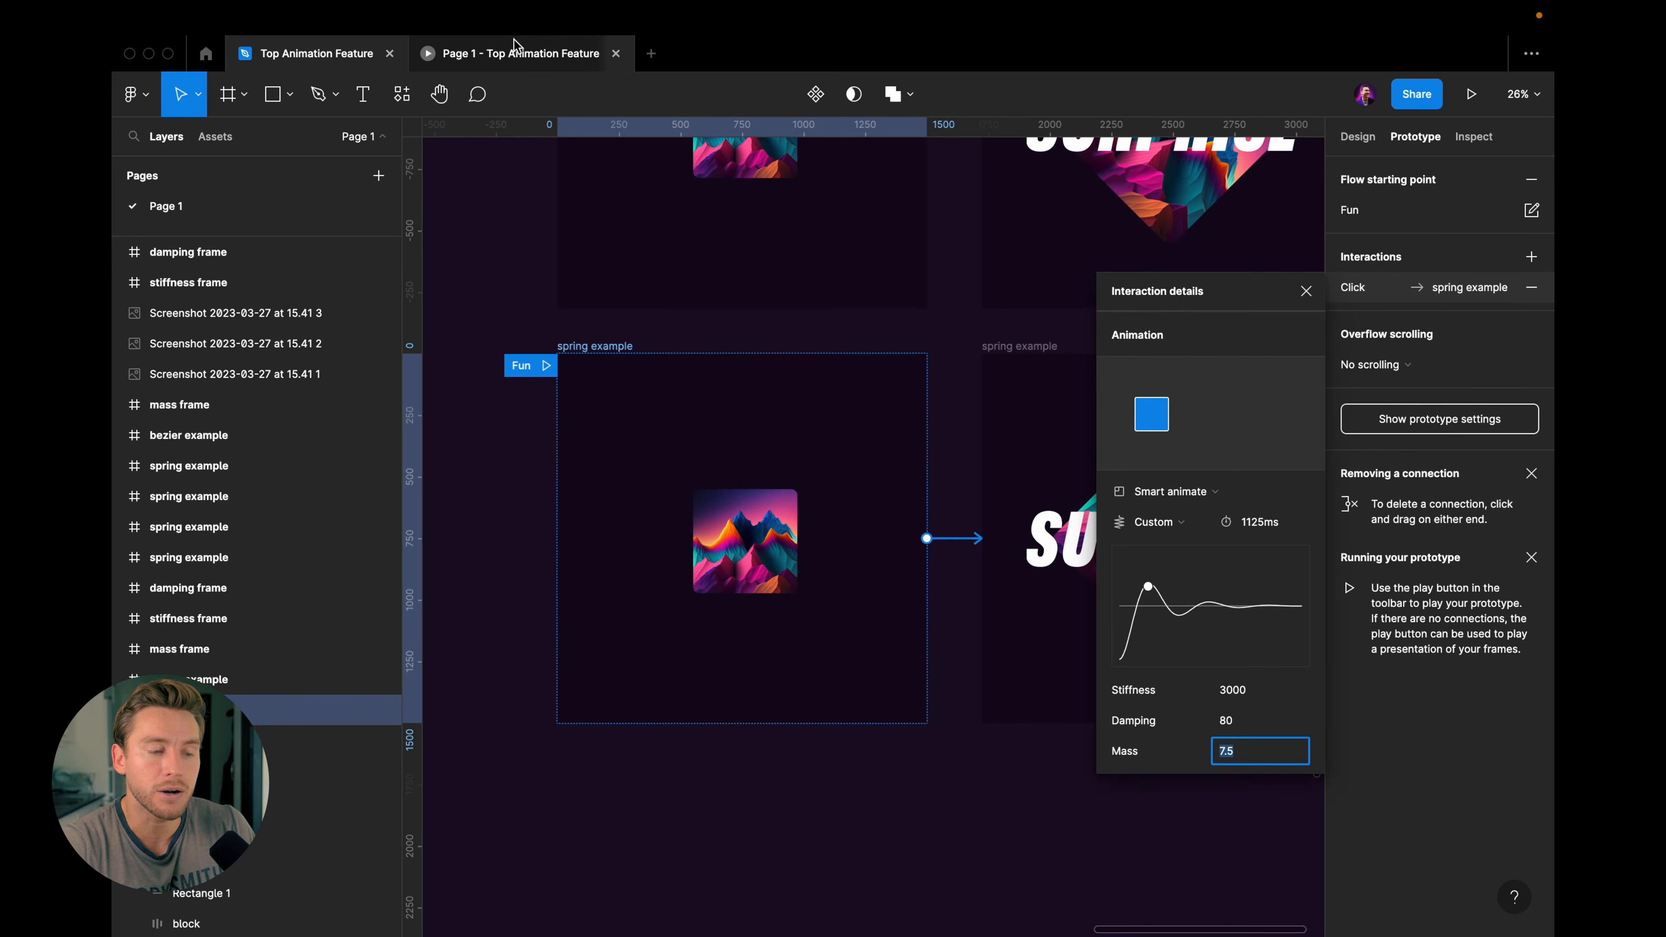
- Switch to the prototype preview and play the Fun flow's animation
click(517, 53)
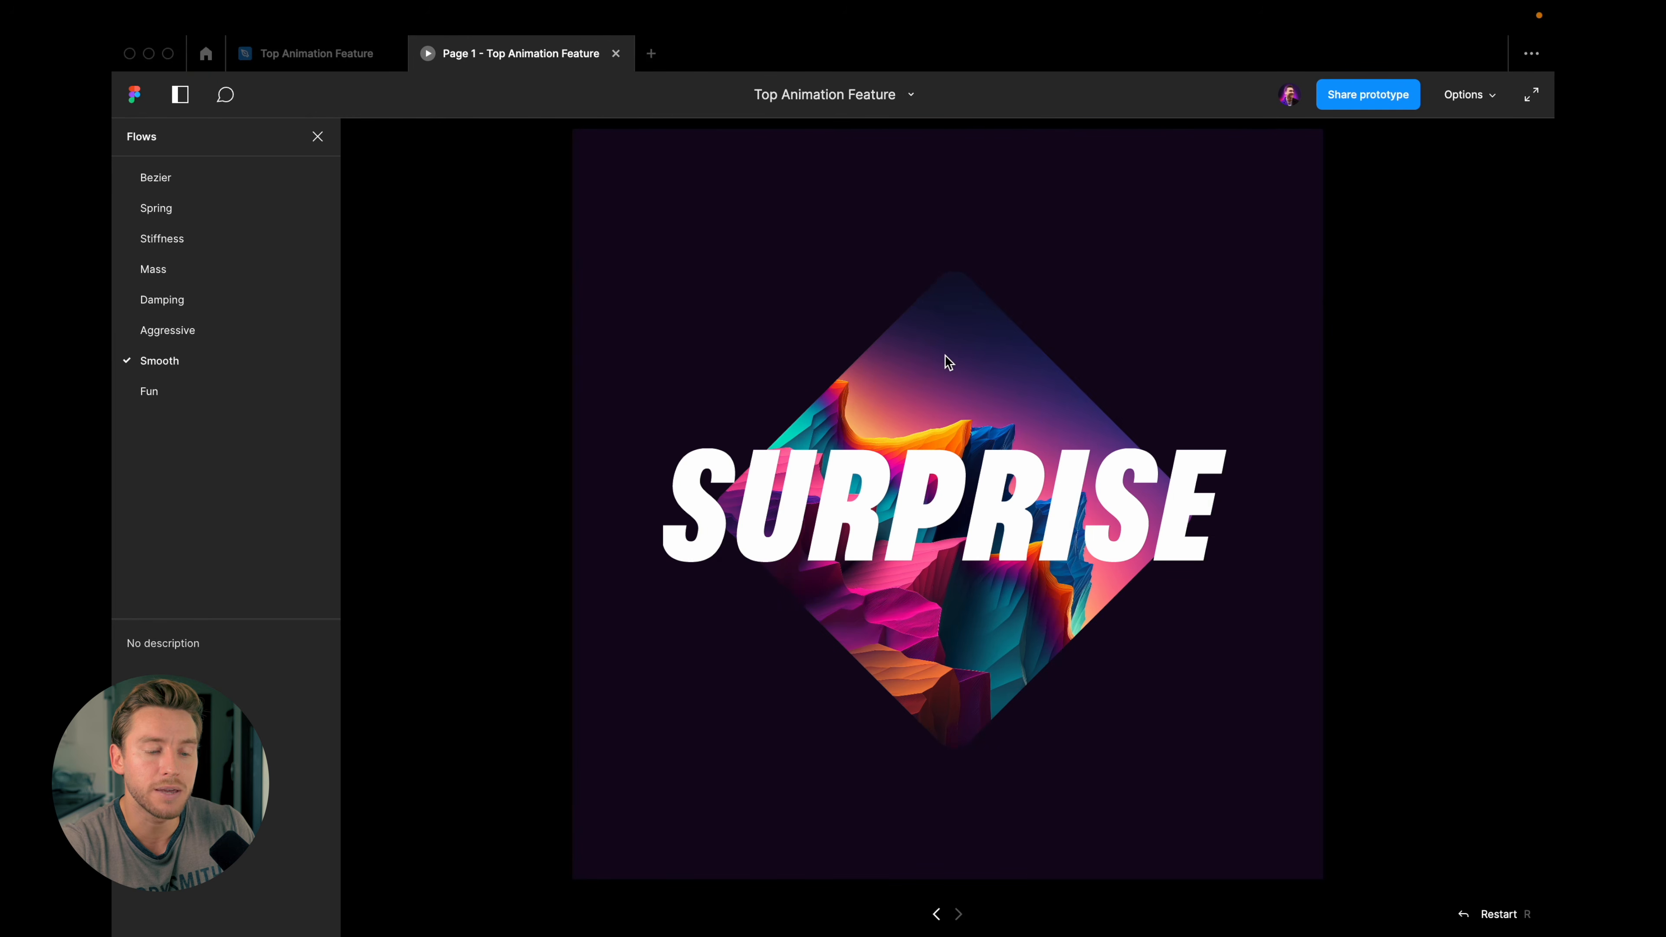
click(212, 390)
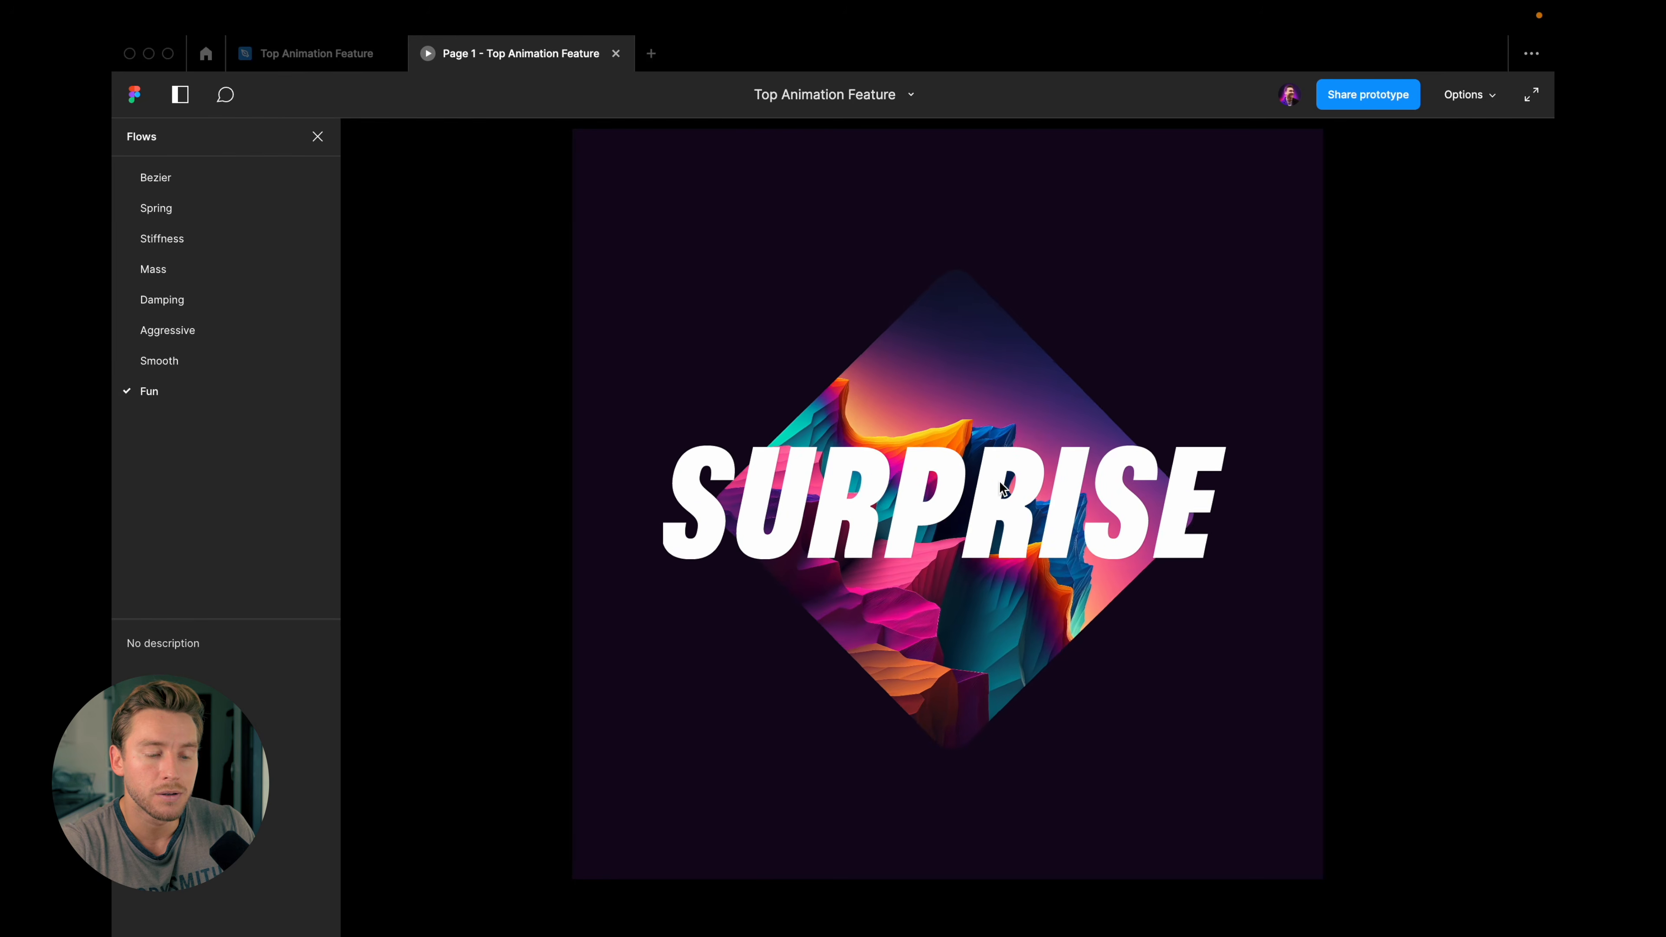